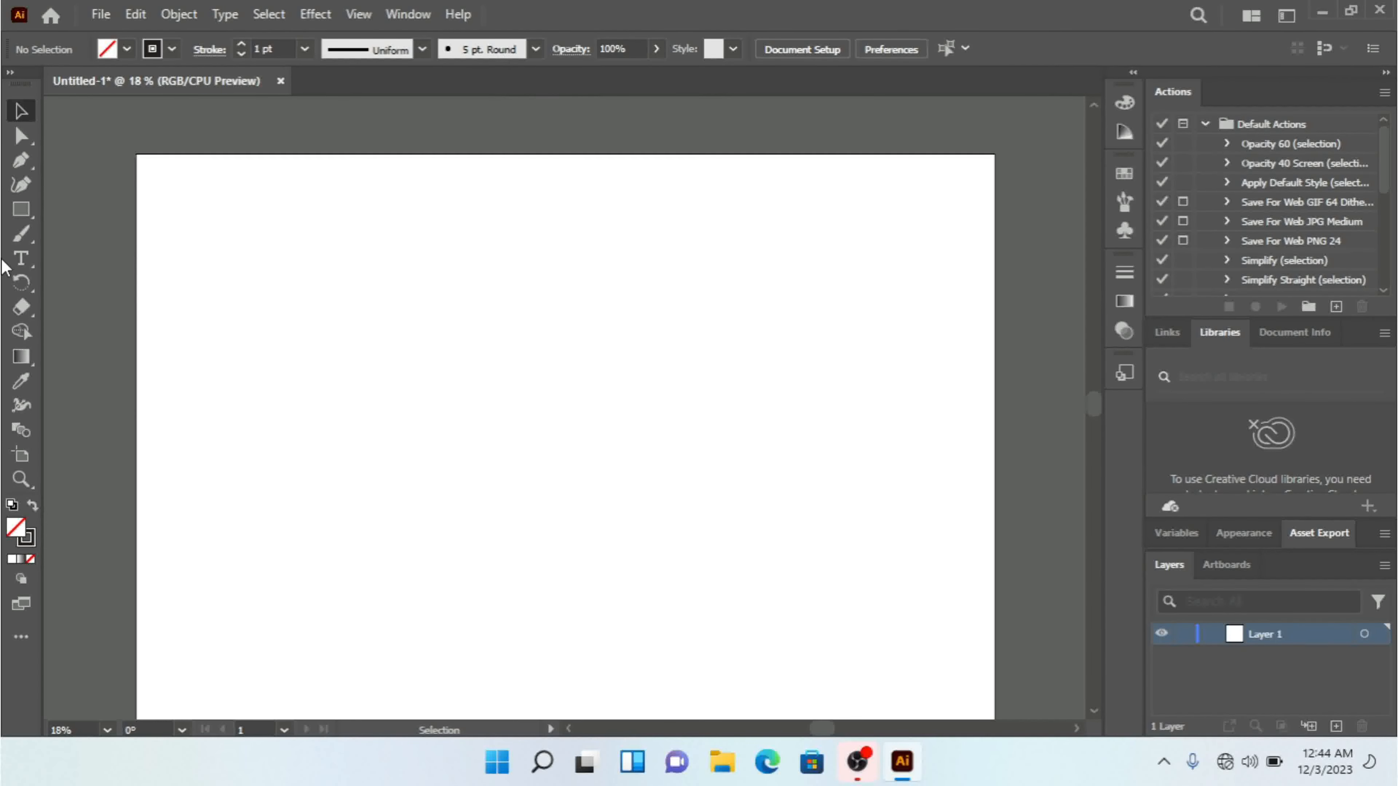
{"action": "left_click", "coordinate": [16, 241]}
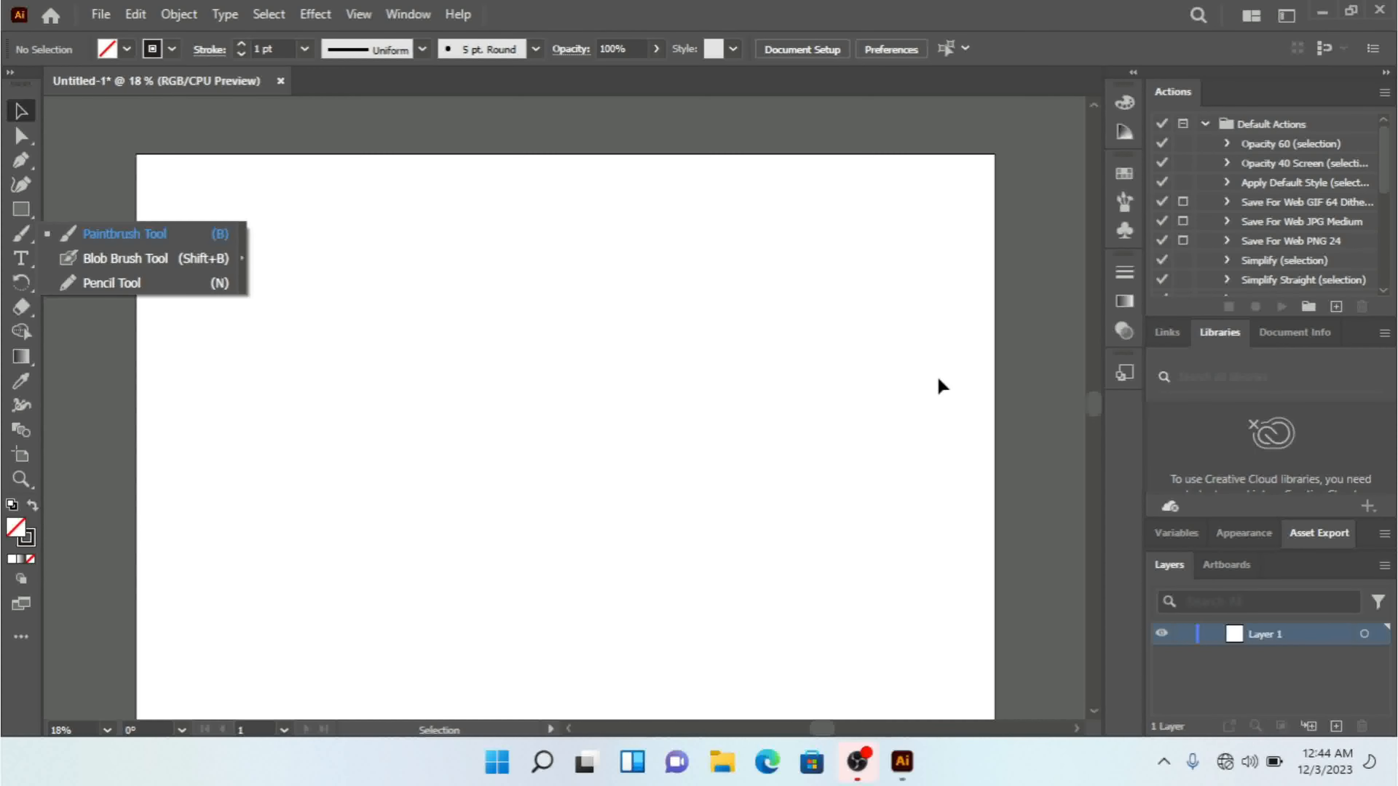
{"action": "left_click", "coordinate": [1125, 208]}
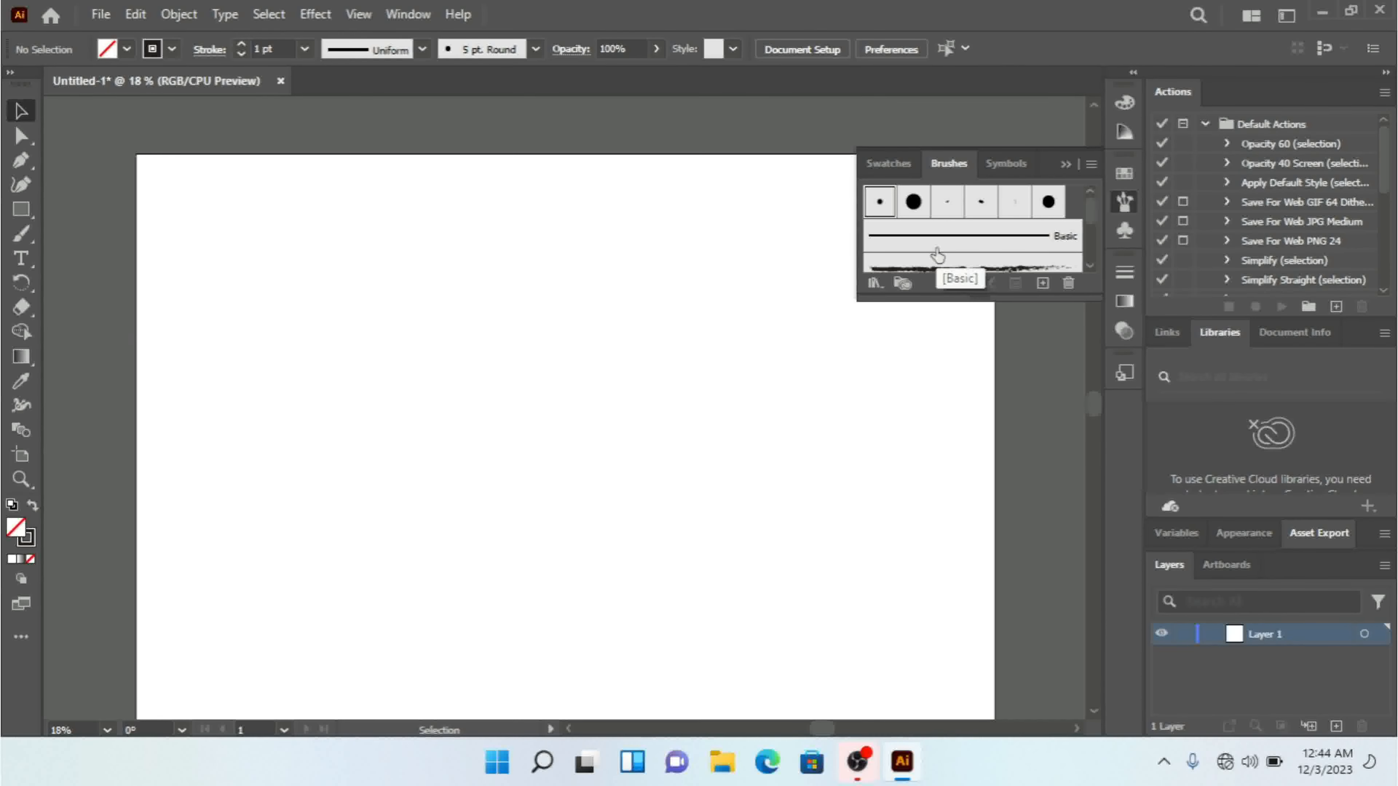
{"action": "left_click", "coordinate": [1123, 205]}
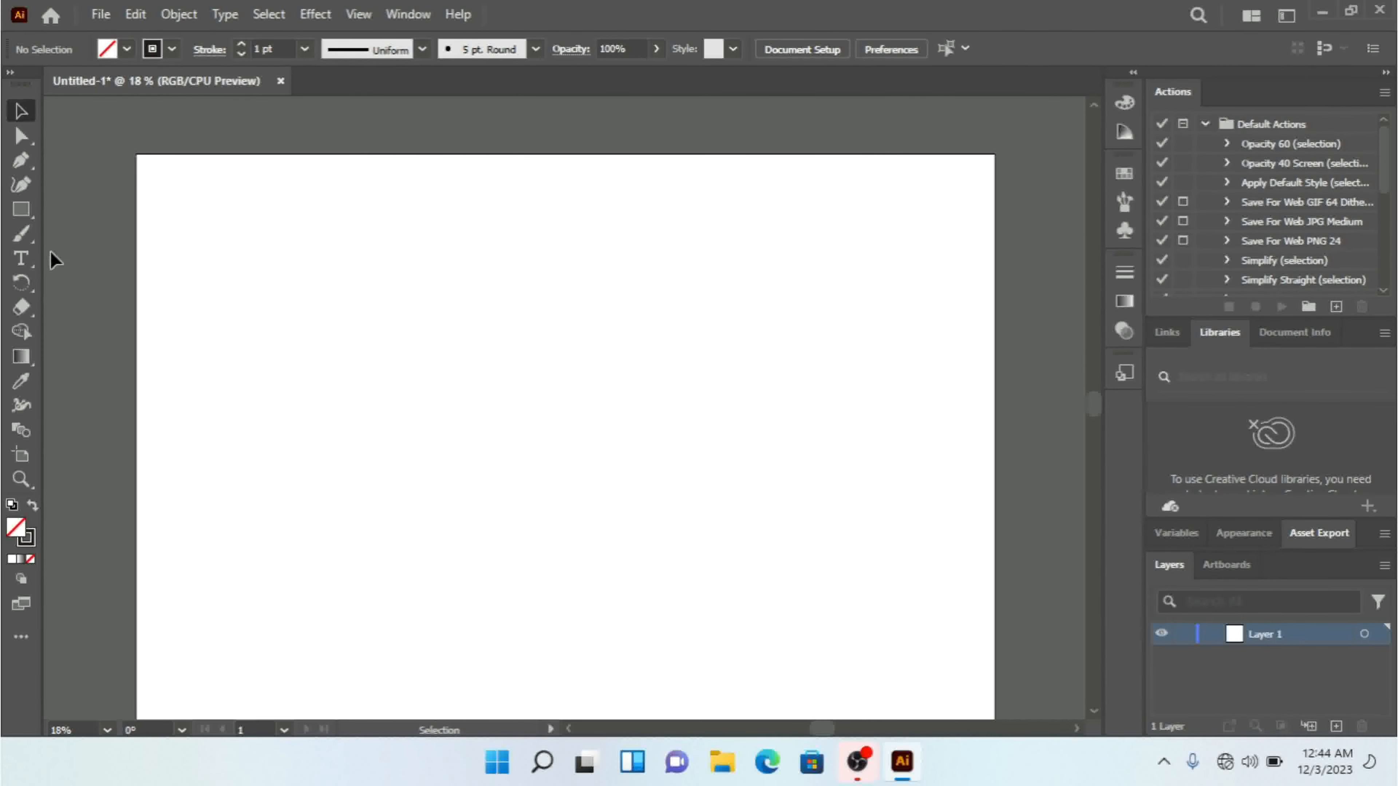
Step: Paint four separate curved strokes on the artboard with the Paintbrush Tool, using the 5 pt. Round brush
{"action": "left_click", "coordinate": [20, 238]}
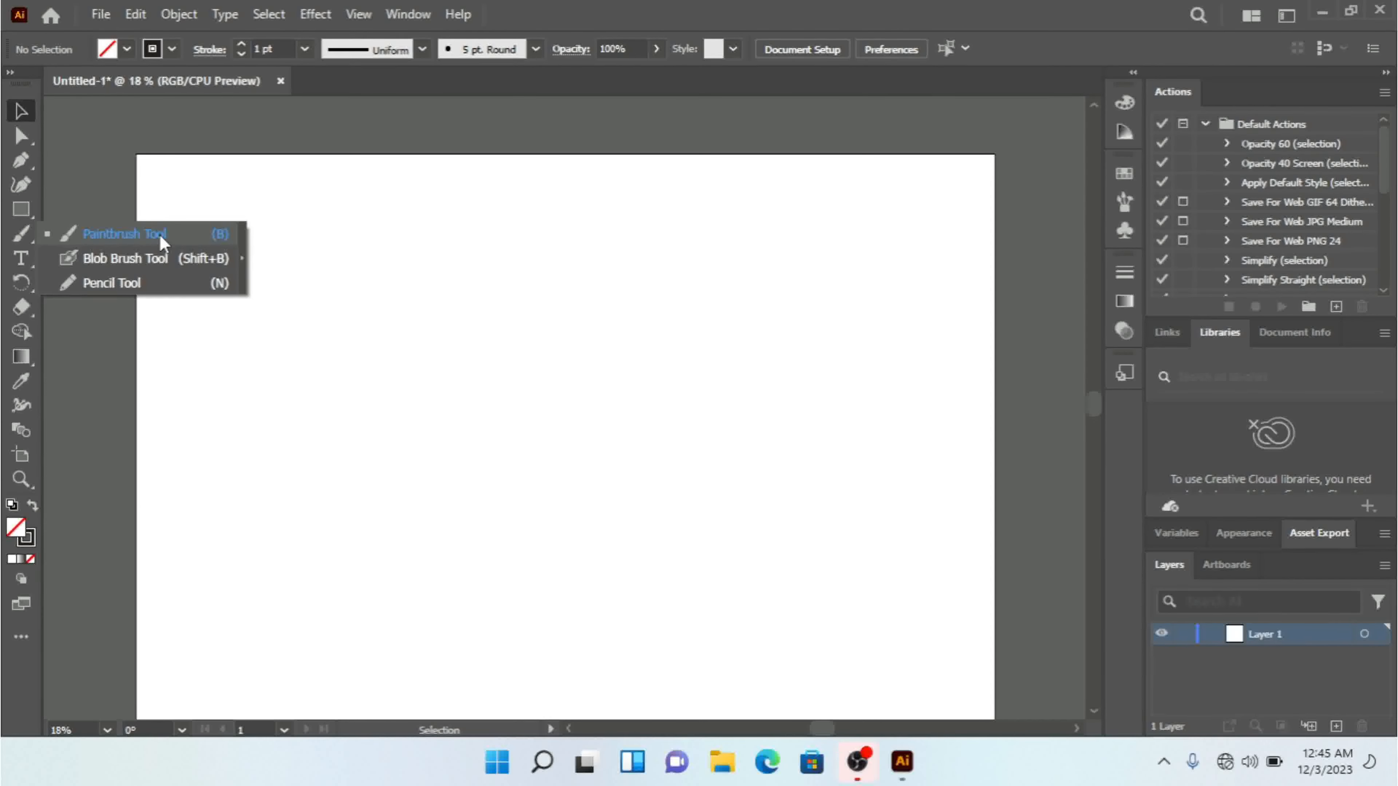
{"action": "left_click", "coordinate": [138, 237]}
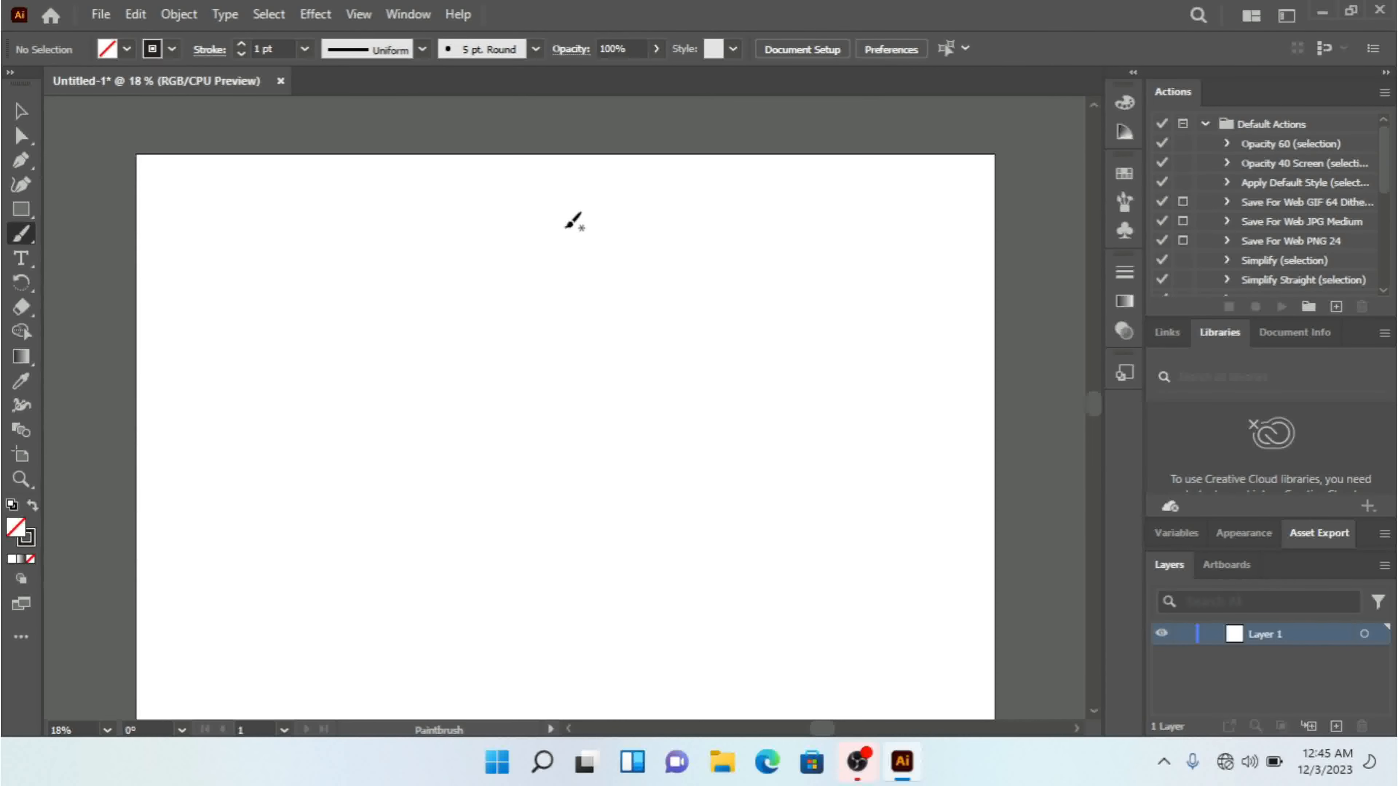
{"action": "left_click_drag", "start_coordinate": [545, 194], "coordinate": [339, 379]}
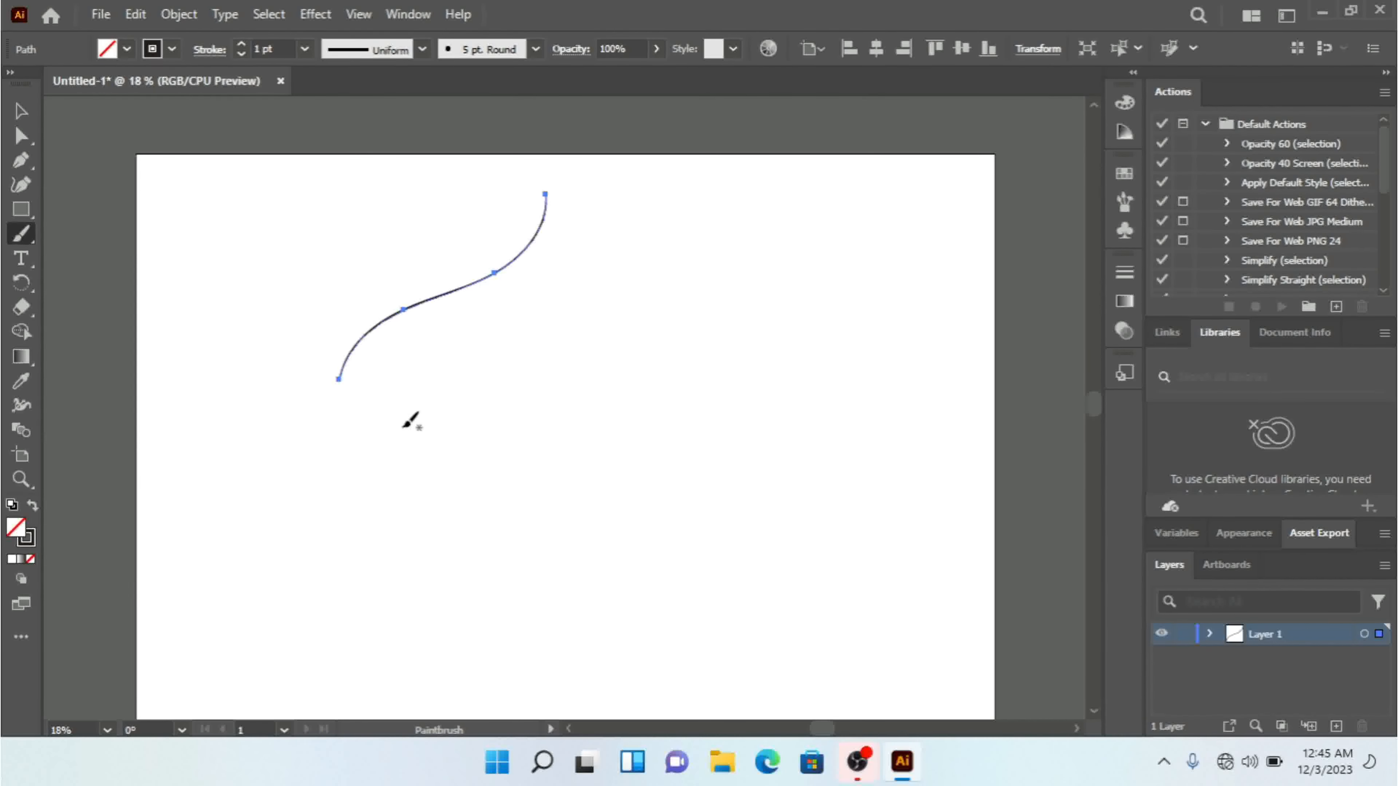
{"action": "mouse_move", "coordinate": [402, 424]}
{"action": "left_mouse_down"}
{"action": "mouse_move", "coordinate": [612, 394]}
{"action": "mouse_move", "coordinate": [602, 296]}
{"action": "left_mouse_up"}
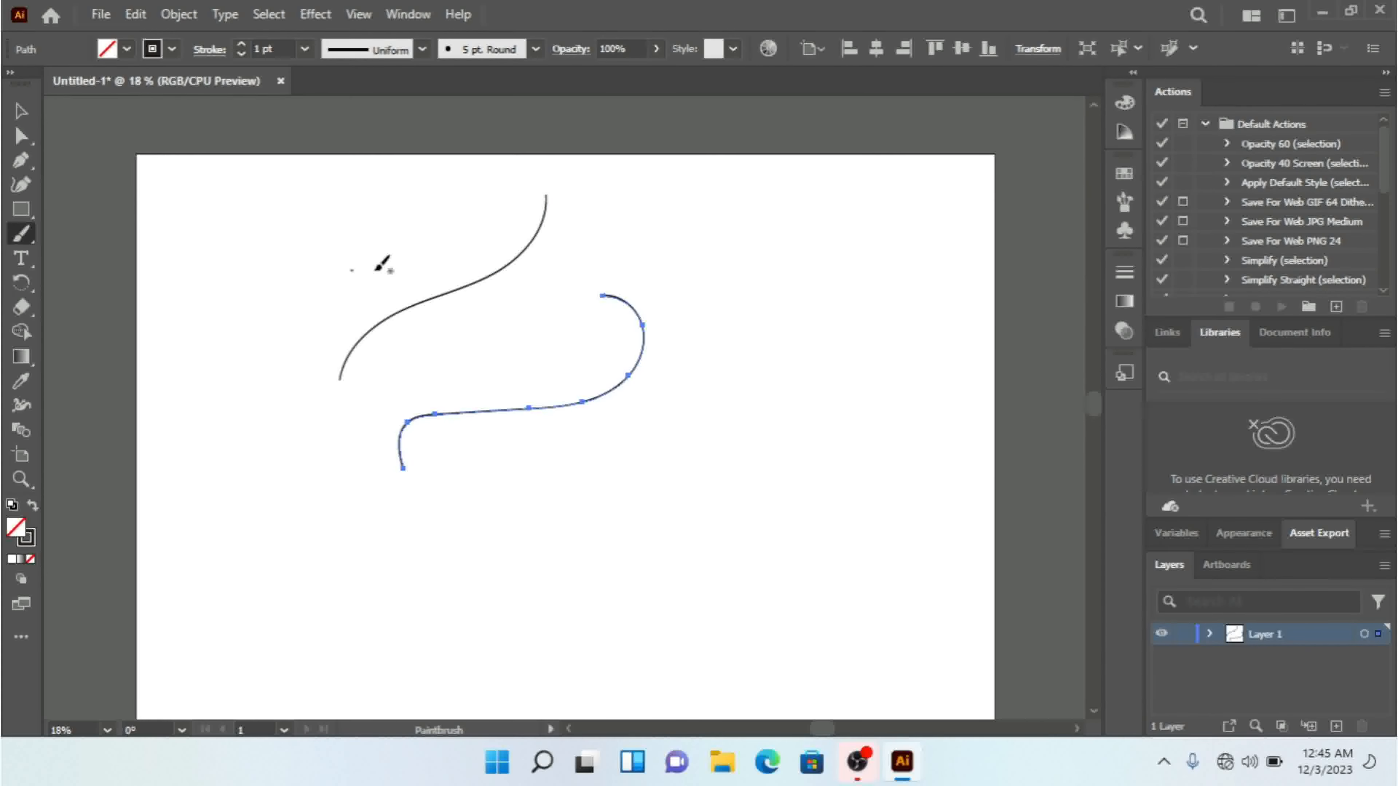
{"action": "mouse_move", "coordinate": [404, 231]}
{"action": "left_mouse_down"}
{"action": "mouse_move", "coordinate": [275, 246]}
{"action": "mouse_move", "coordinate": [233, 352]}
{"action": "mouse_move", "coordinate": [241, 454]}
{"action": "mouse_move", "coordinate": [209, 527]}
{"action": "left_mouse_up"}
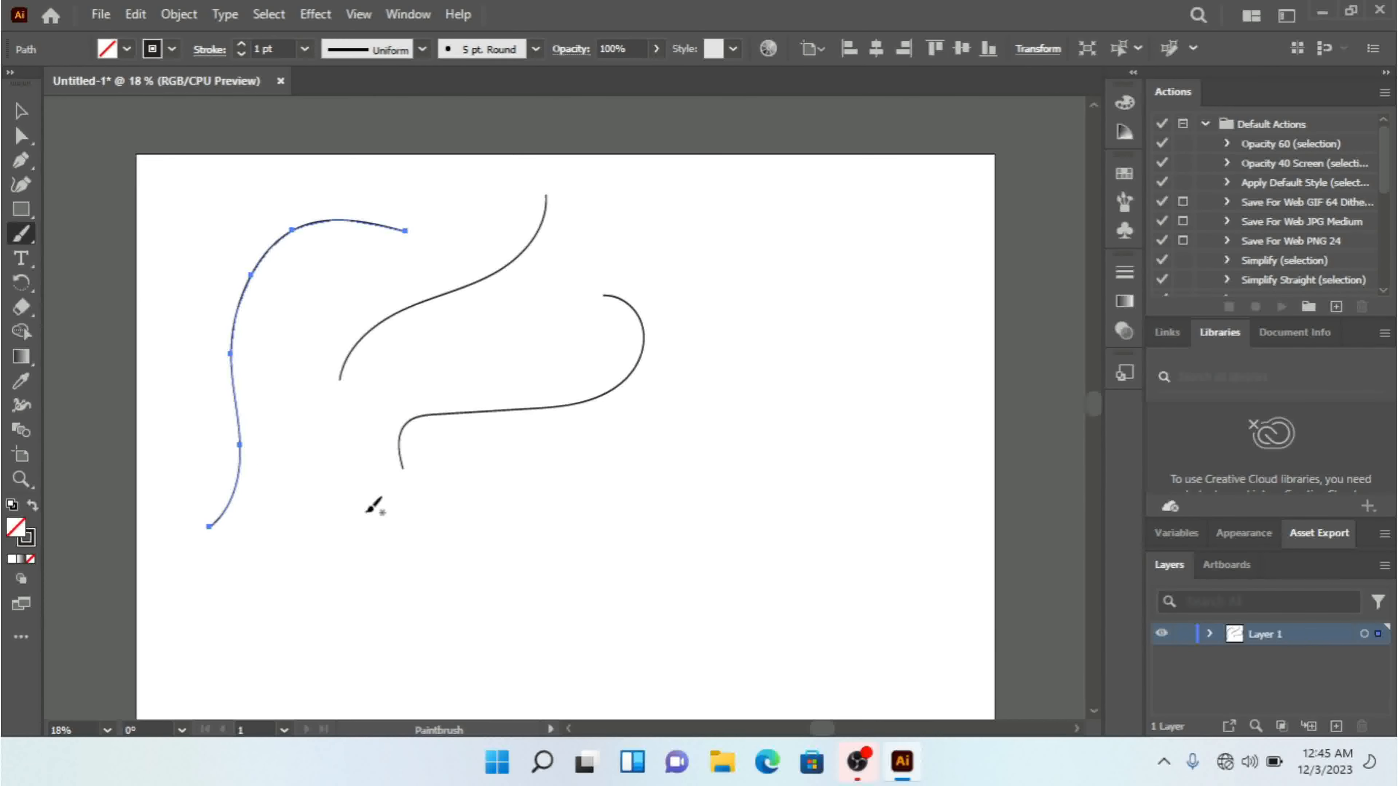
{"action": "mouse_move", "coordinate": [505, 503]}
{"action": "left_mouse_down"}
{"action": "mouse_move", "coordinate": [631, 473]}
{"action": "mouse_move", "coordinate": [705, 318]}
{"action": "mouse_move", "coordinate": [652, 225]}
{"action": "mouse_move", "coordinate": [577, 176]}
{"action": "left_mouse_up"}
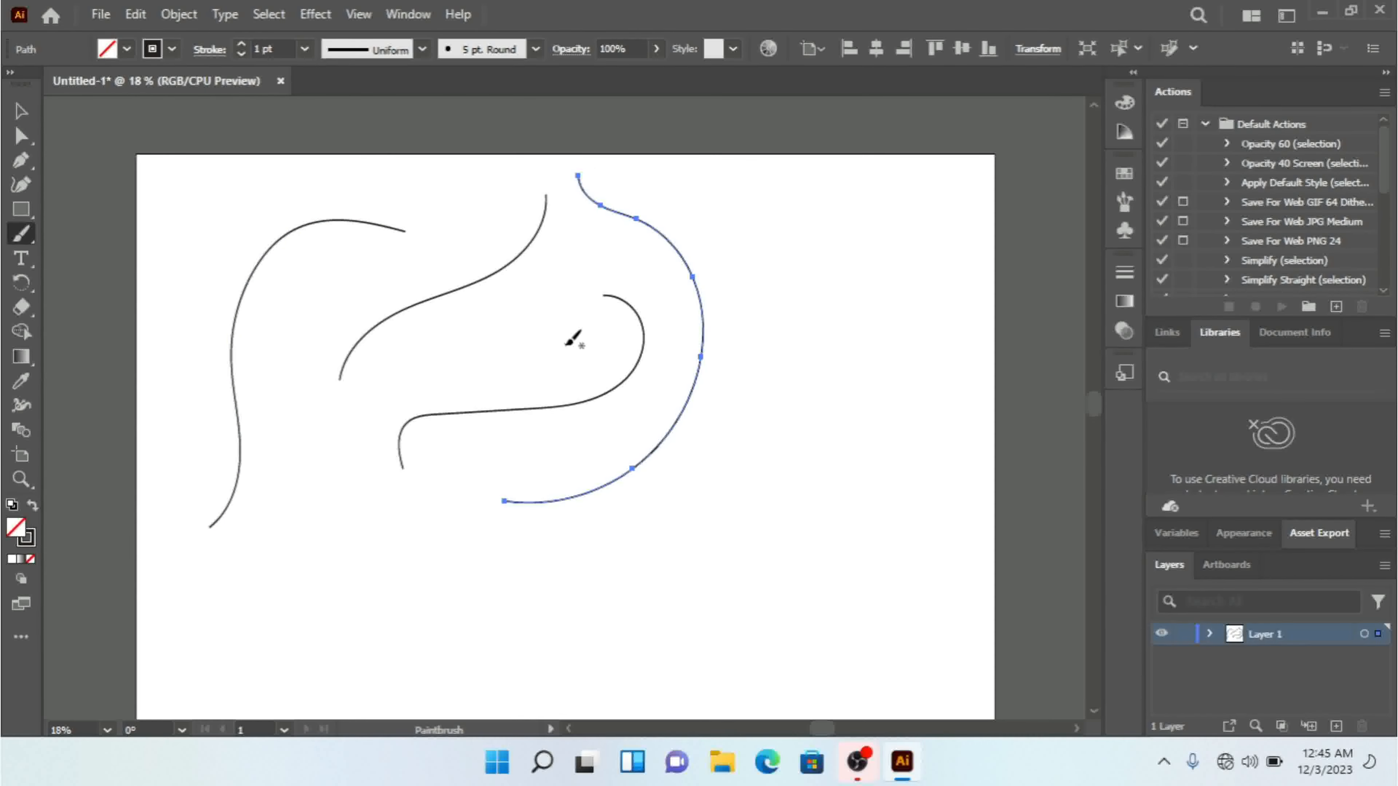
Step: Apply the rough-textured brush listed below Basic to the selected outer curve and set its stroke weight to 4 pt
{"action": "left_click", "coordinate": [497, 50]}
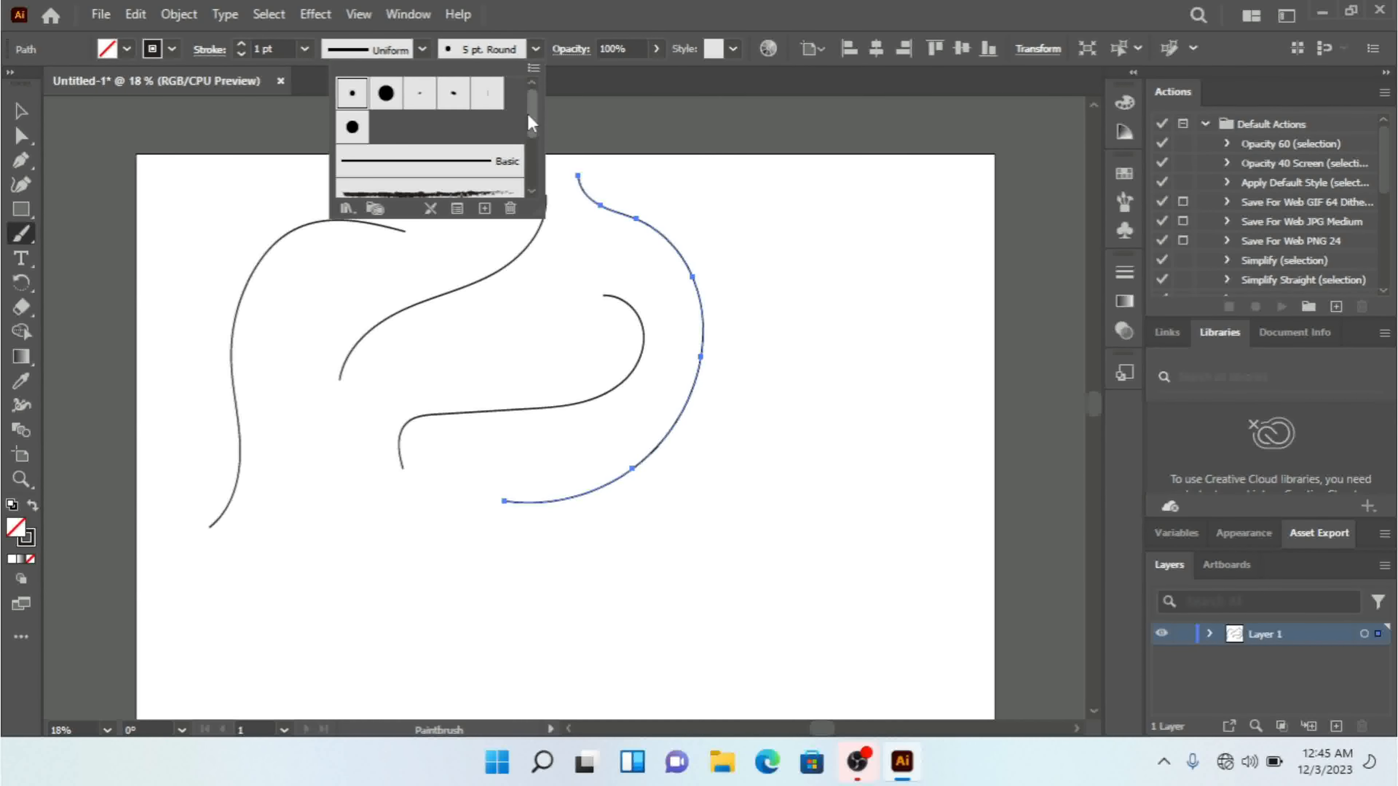
{"action": "mouse_move", "coordinate": [529, 113]}
{"action": "left_mouse_down"}
{"action": "mouse_move", "coordinate": [533, 164]}
{"action": "mouse_move", "coordinate": [530, 109]}
{"action": "left_mouse_up"}
{"action": "left_click", "coordinate": [347, 209]}
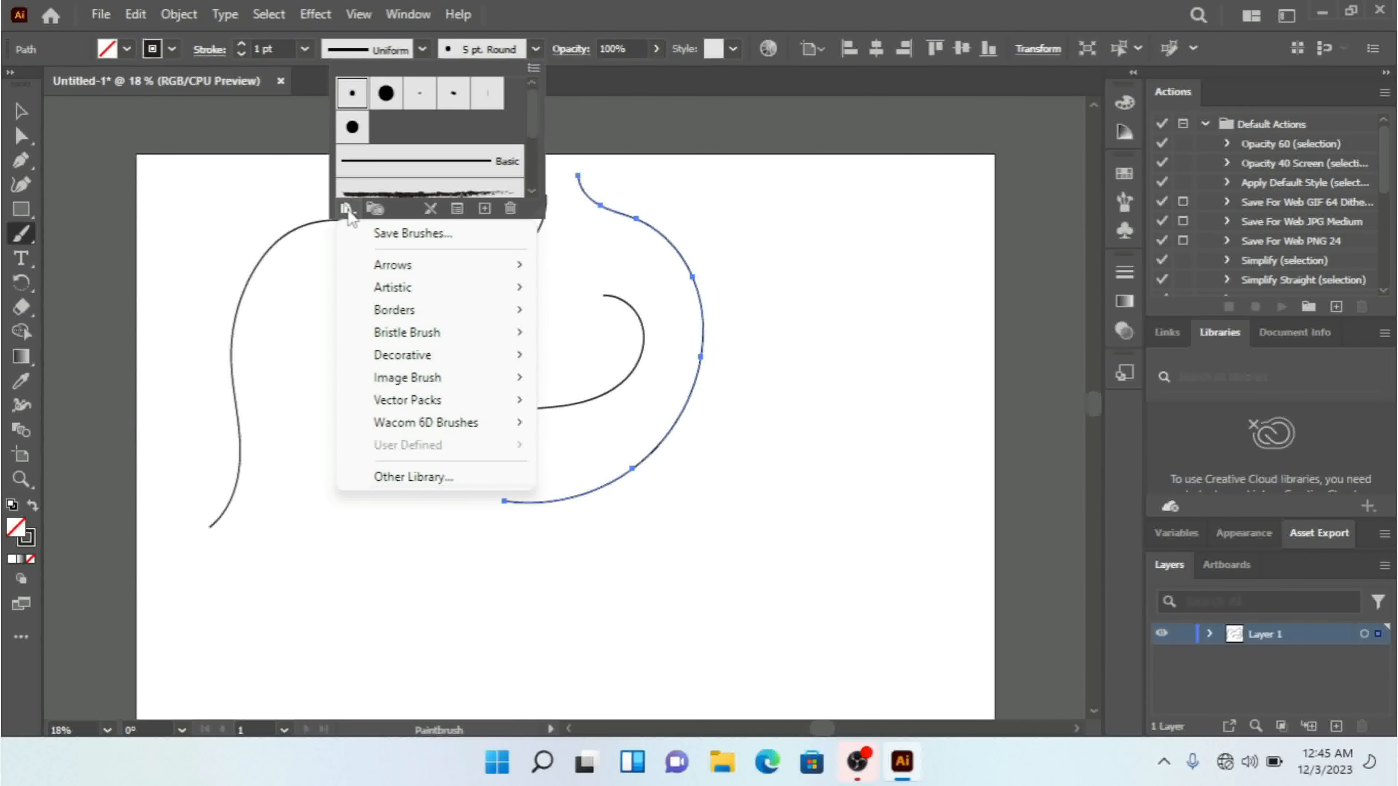
{"action": "mouse_move", "coordinate": [410, 311]}
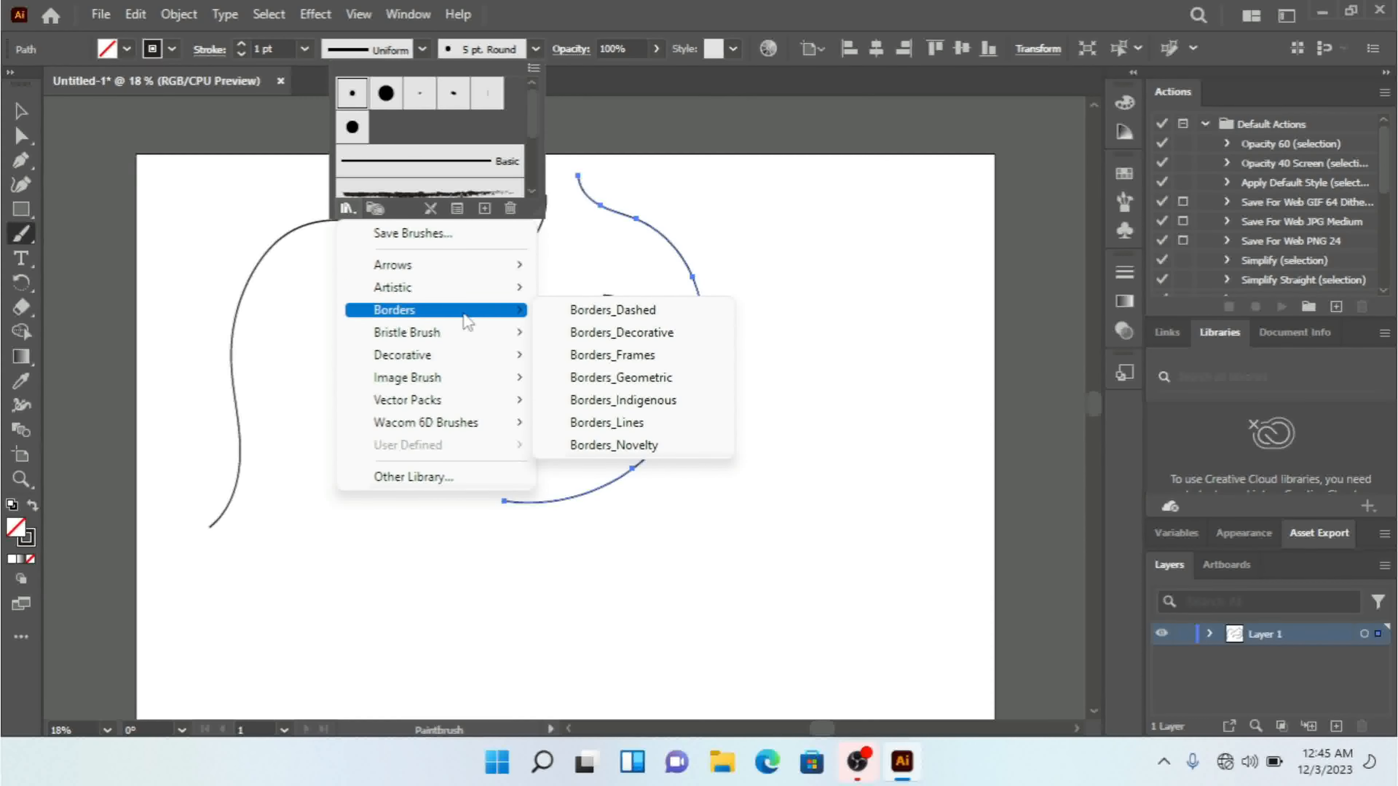
{"action": "mouse_move", "coordinate": [450, 303]}
{"action": "mouse_move", "coordinate": [457, 363]}
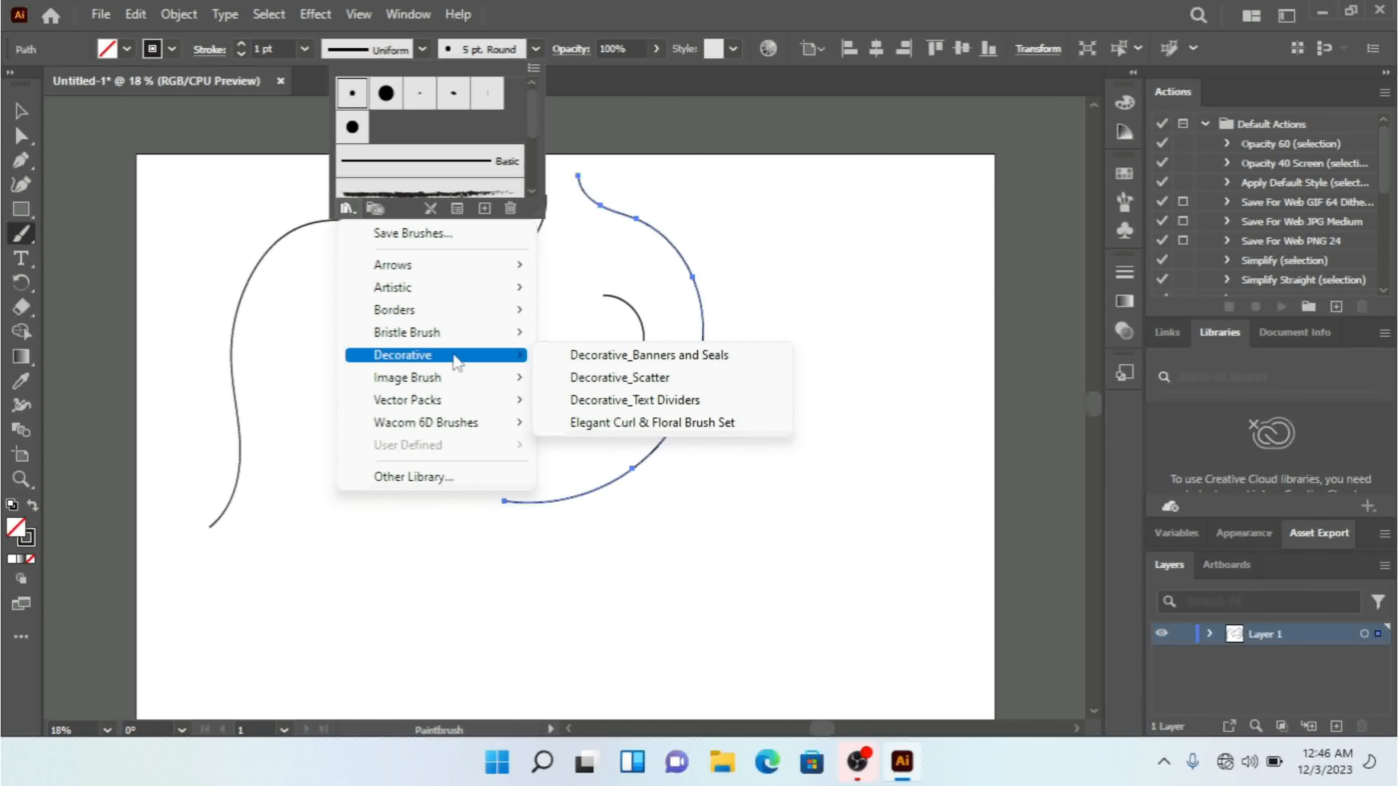
{"action": "mouse_move", "coordinate": [456, 334]}
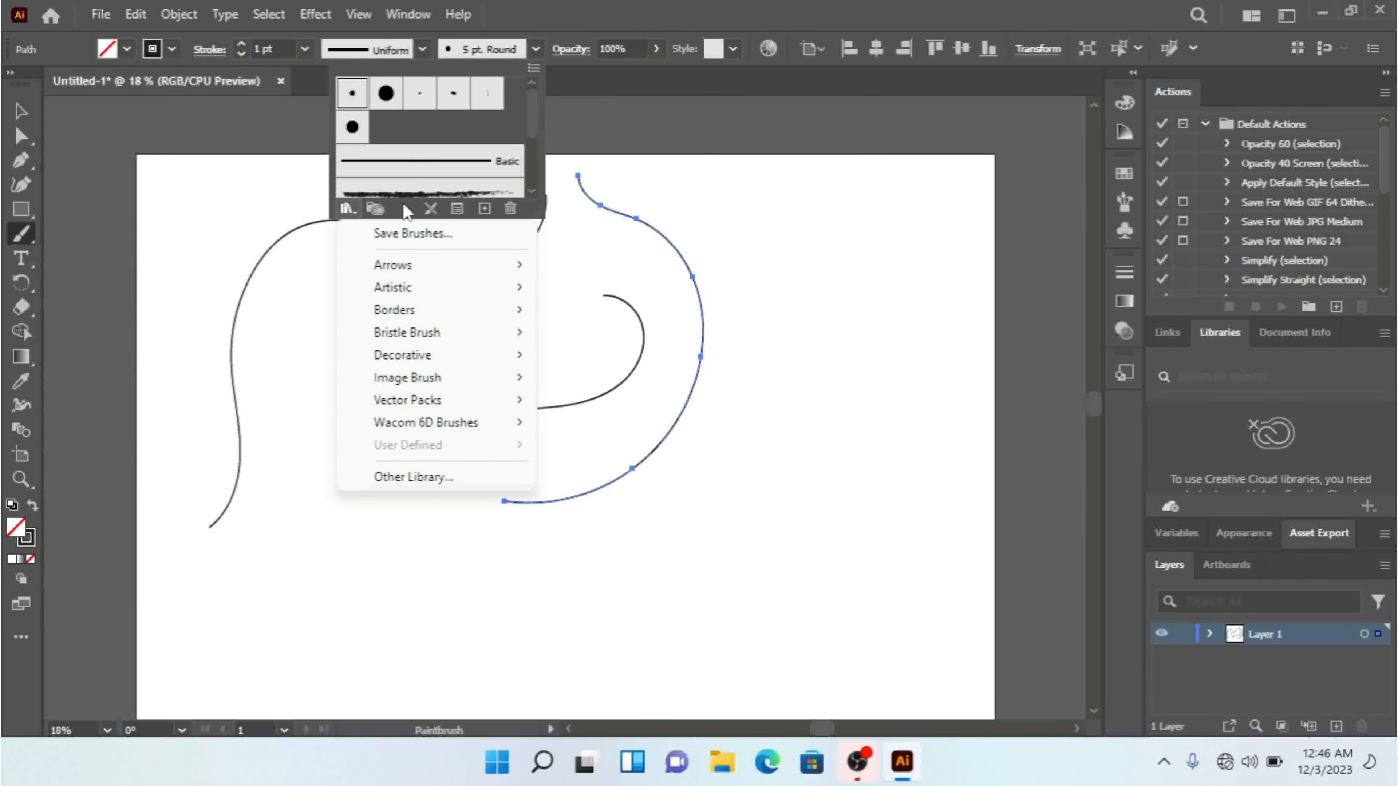
{"action": "left_click", "coordinate": [390, 193]}
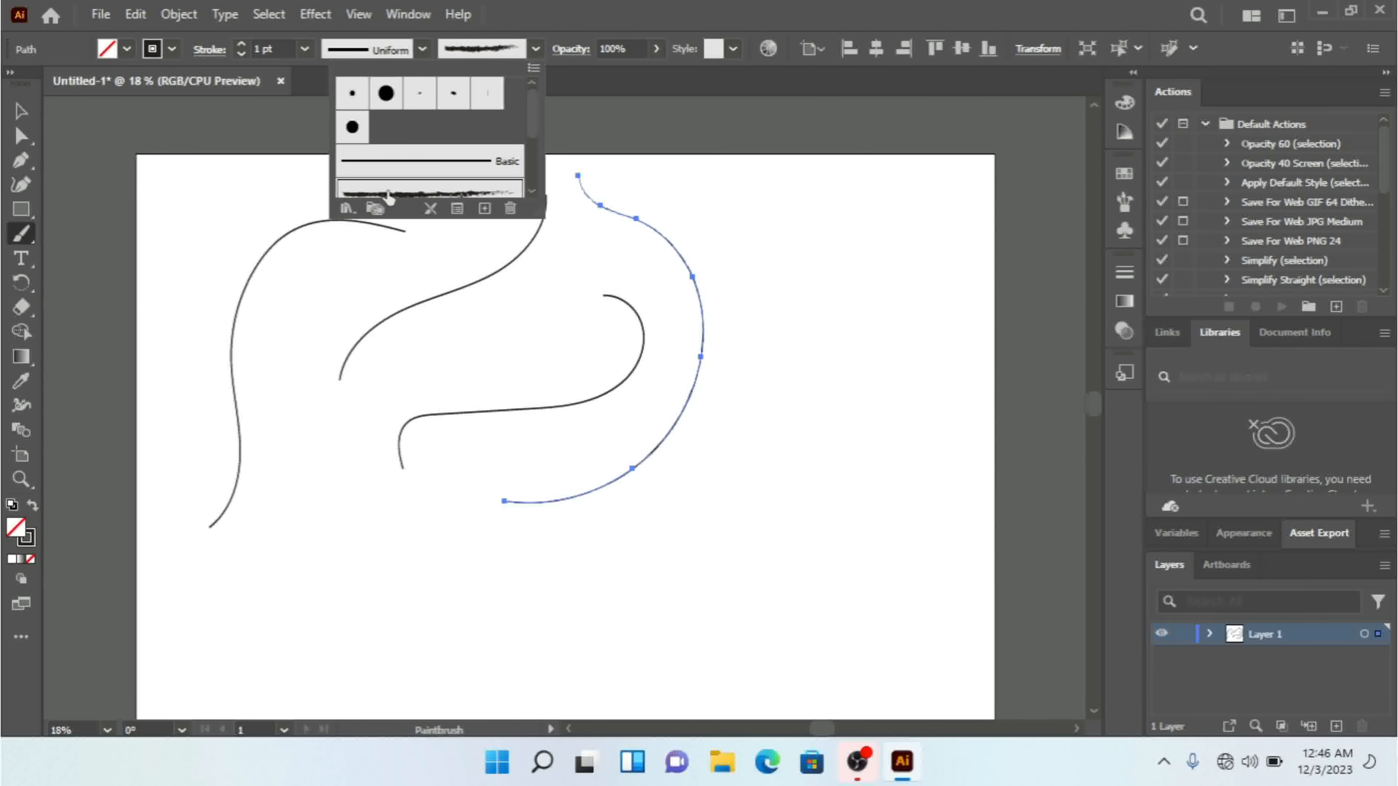
{"action": "left_click", "coordinate": [241, 45]}
{"action": "left_click", "coordinate": [241, 46]}
{"action": "left_click", "coordinate": [241, 45]}
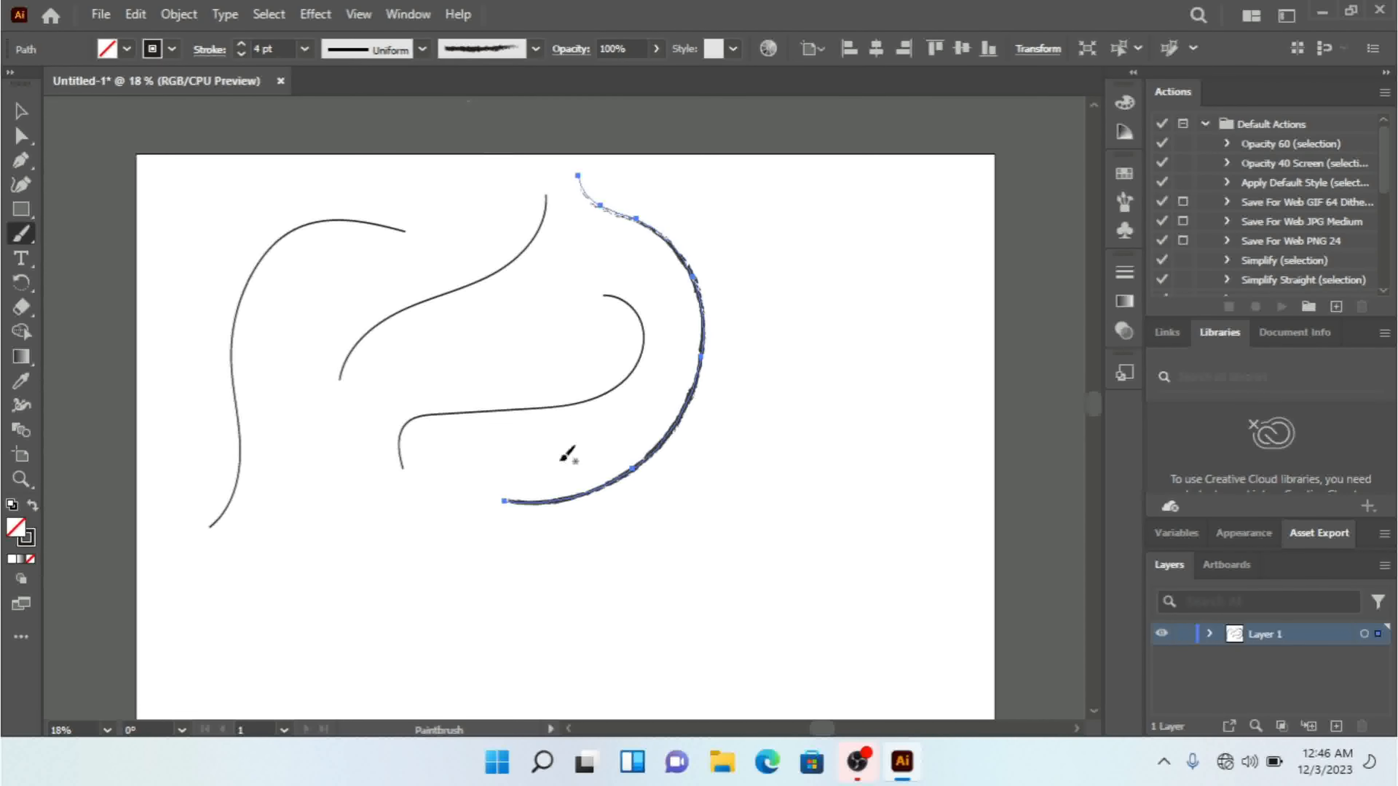
Step: Paint three more curved strokes with the rough-textured brush: two near the artboard's right edge and one between the thin curves
{"action": "mouse_move", "coordinate": [850, 187]}
{"action": "left_mouse_down"}
{"action": "mouse_move", "coordinate": [840, 260]}
{"action": "mouse_move", "coordinate": [781, 320]}
{"action": "mouse_move", "coordinate": [787, 428]}
{"action": "left_mouse_up"}
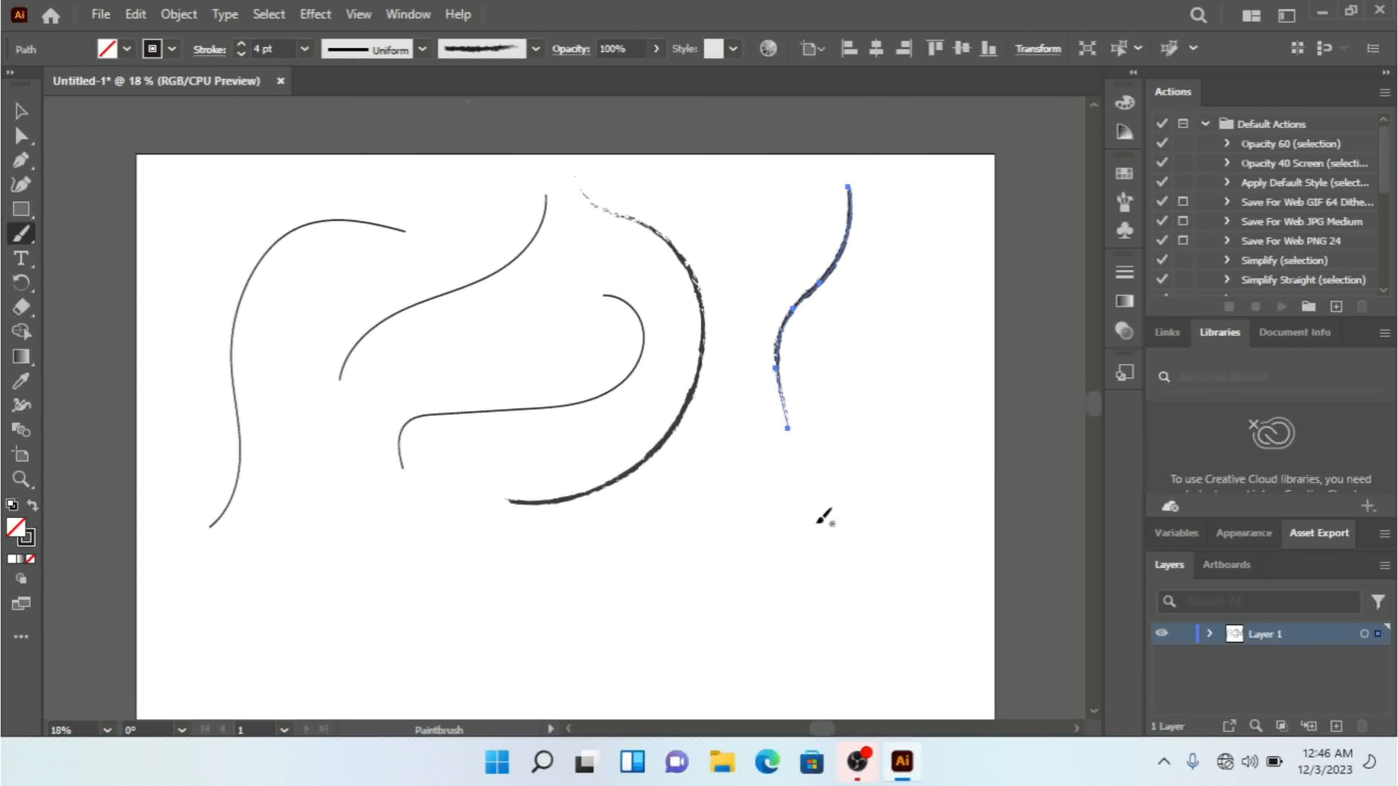
{"action": "left_click_drag", "start_coordinate": [816, 522], "coordinate": [900, 225]}
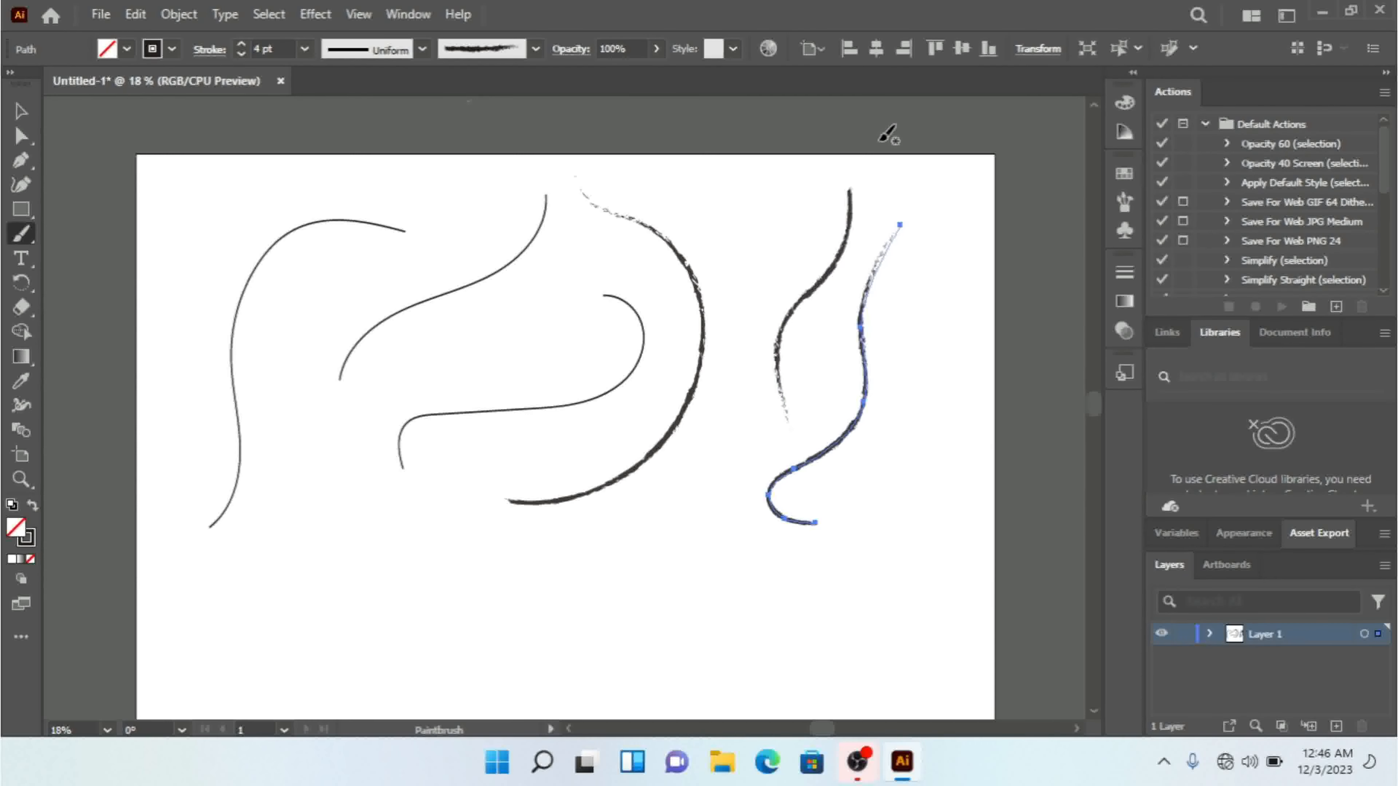
{"action": "mouse_move", "coordinate": [434, 577]}
{"action": "left_mouse_down"}
{"action": "mouse_move", "coordinate": [352, 475]}
{"action": "mouse_move", "coordinate": [414, 375]}
{"action": "mouse_move", "coordinate": [521, 301]}
{"action": "mouse_move", "coordinate": [549, 246]}
{"action": "left_mouse_up"}
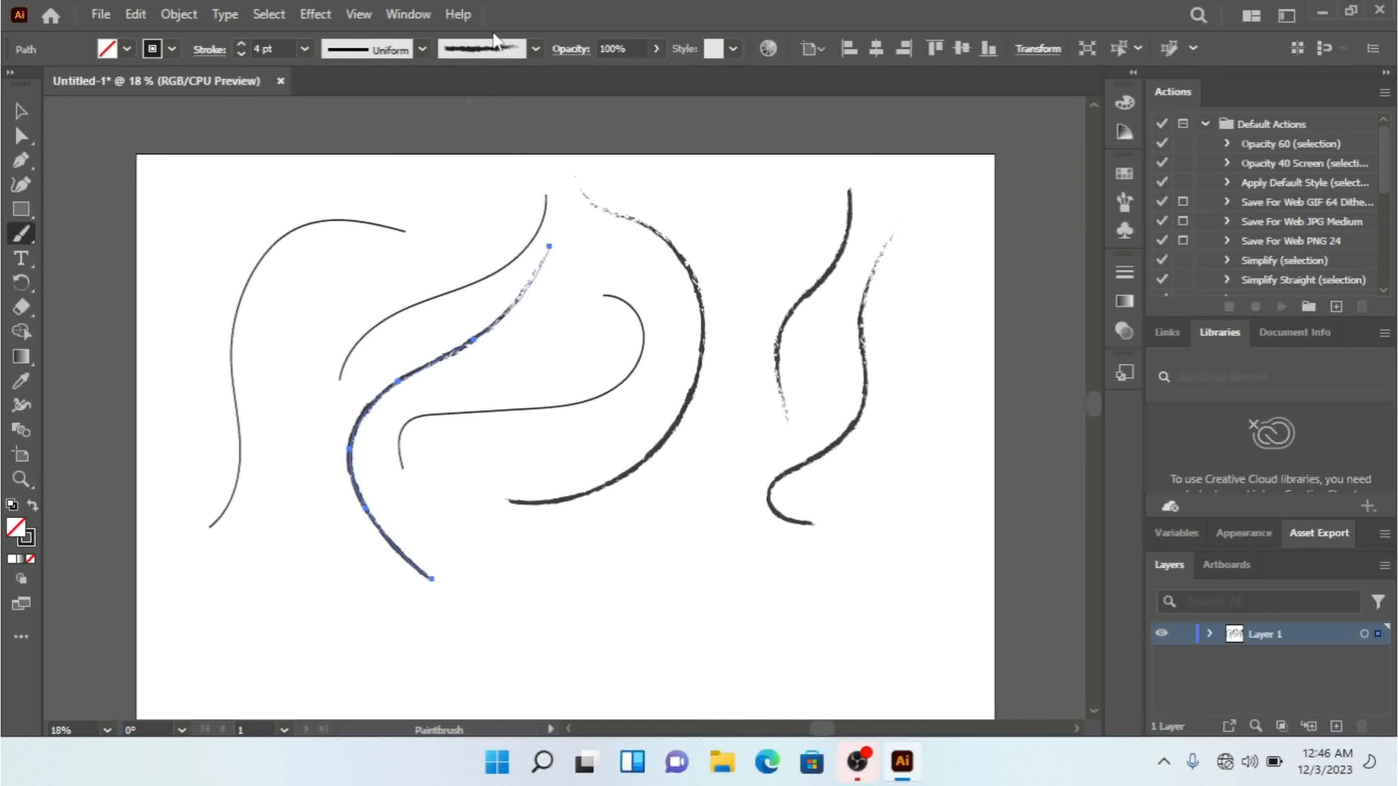
Step: Change the selected rough-textured stroke to the 15 pt. Round brush
{"action": "left_click", "coordinate": [482, 50]}
{"action": "left_click", "coordinate": [352, 96]}
{"action": "left_click", "coordinate": [386, 94]}
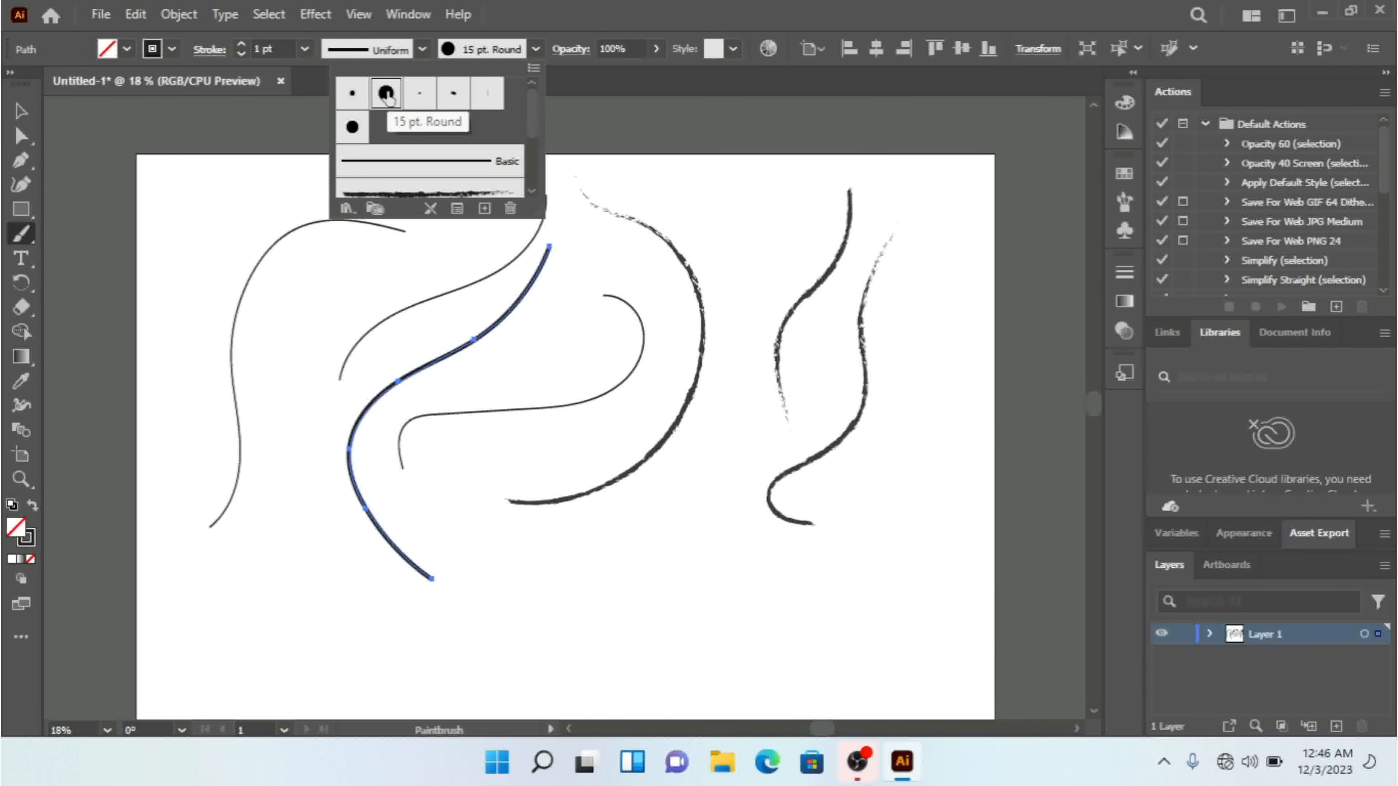
{"action": "left_click", "coordinate": [476, 58]}
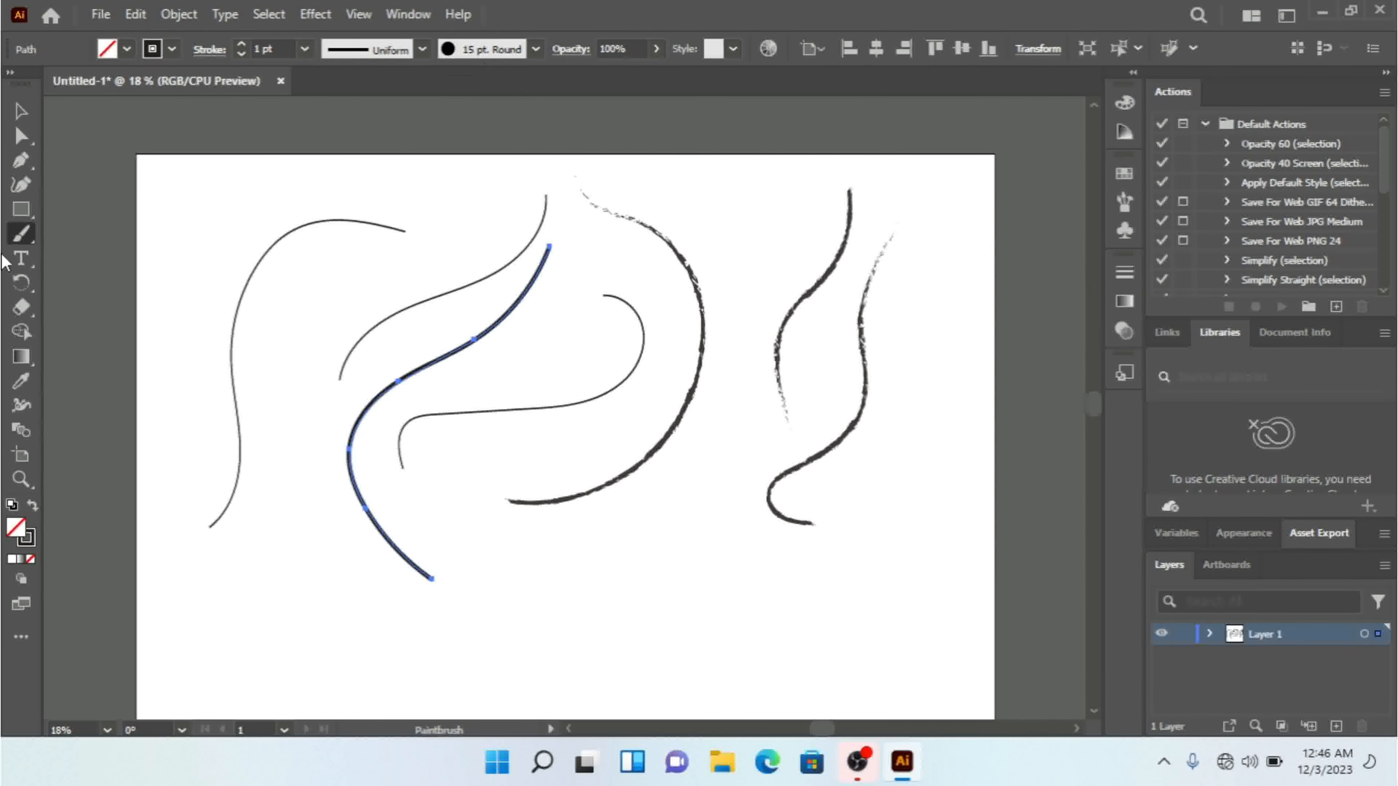
Step: Reset the Paintbrush Tool options to their defaults, keeping Fidelity at the middle setting, and accept them
{"action": "double_click", "coordinate": [21, 236]}
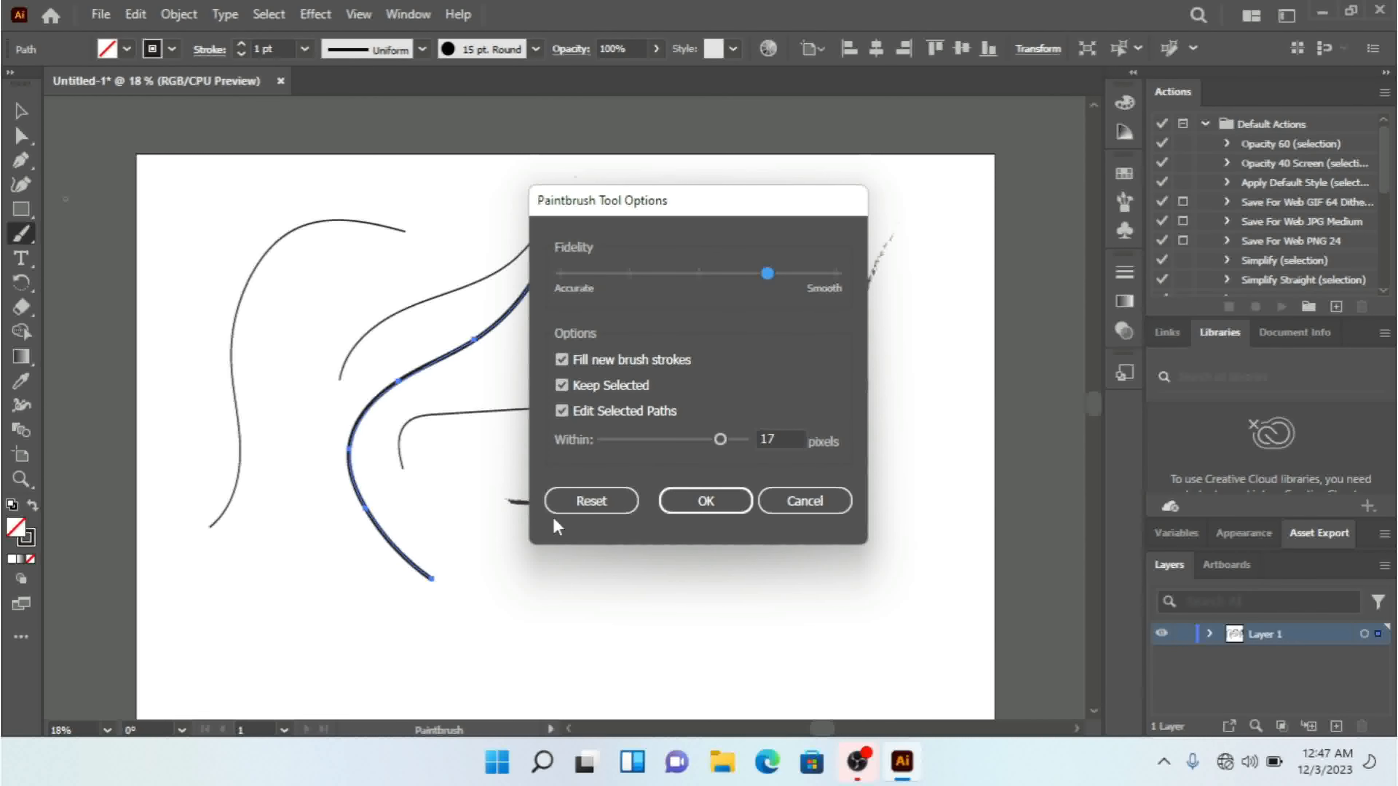
{"action": "left_click", "coordinate": [599, 511]}
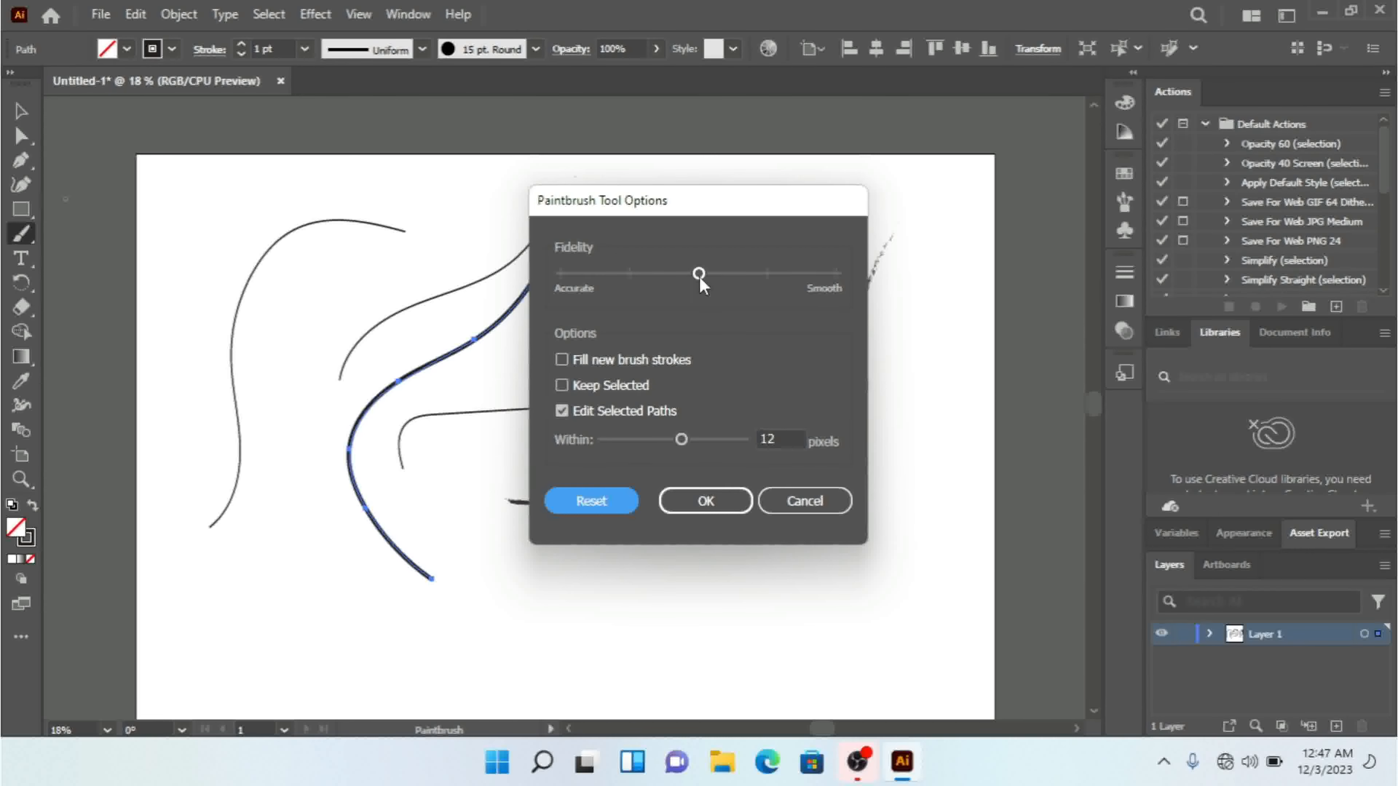
{"action": "mouse_move", "coordinate": [700, 278]}
{"action": "left_mouse_down"}
{"action": "mouse_move", "coordinate": [780, 282]}
{"action": "mouse_move", "coordinate": [712, 289]}
{"action": "left_mouse_up"}
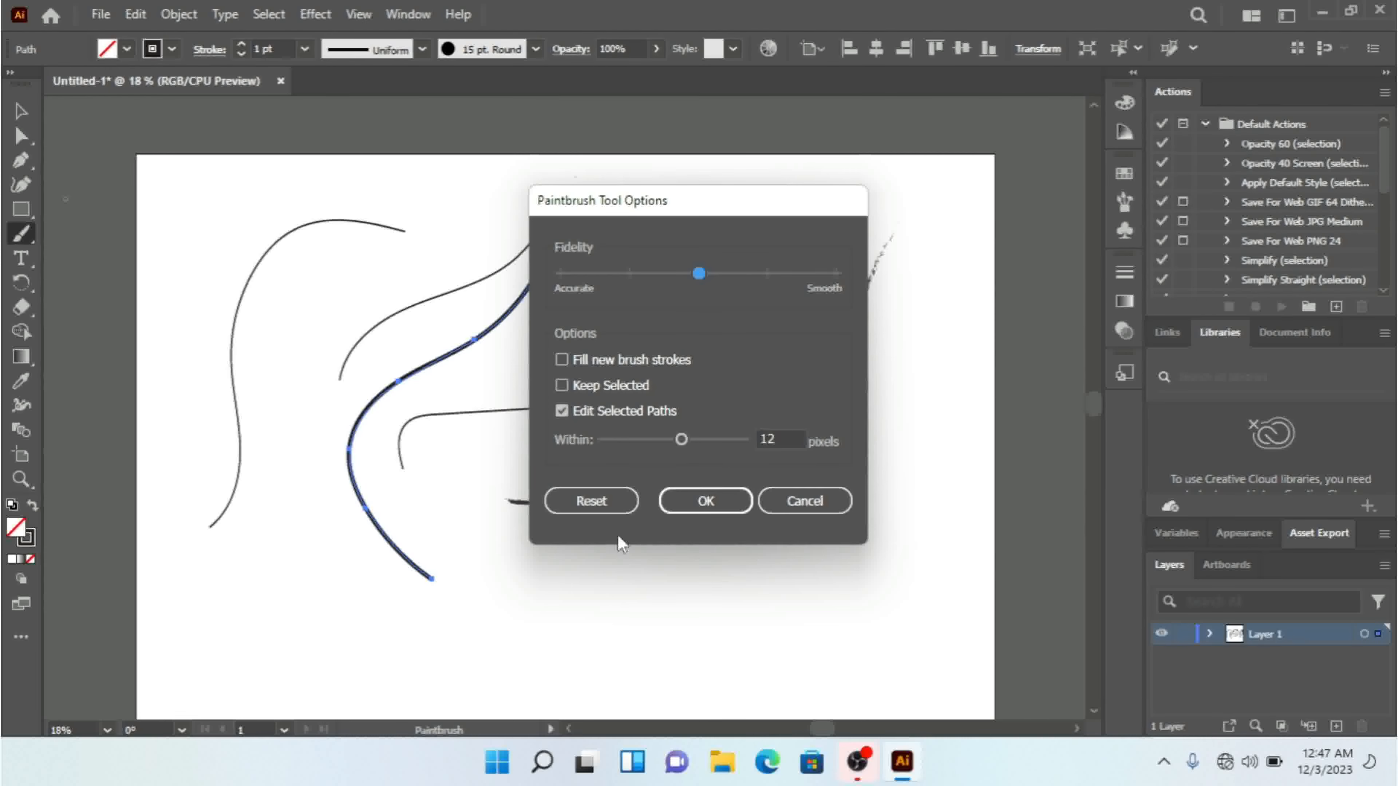
{"action": "left_click", "coordinate": [718, 500]}
Step: Paint four curved strokes with the 15 pt. Round brush across the lower middle and right part of the artboard
{"action": "mouse_move", "coordinate": [688, 602]}
{"action": "left_mouse_down"}
{"action": "mouse_move", "coordinate": [644, 529]}
{"action": "mouse_move", "coordinate": [689, 439]}
{"action": "mouse_move", "coordinate": [693, 405]}
{"action": "left_mouse_up"}
{"action": "mouse_move", "coordinate": [636, 625]}
{"action": "left_mouse_down"}
{"action": "mouse_move", "coordinate": [585, 489]}
{"action": "mouse_move", "coordinate": [567, 479]}
{"action": "left_mouse_up"}
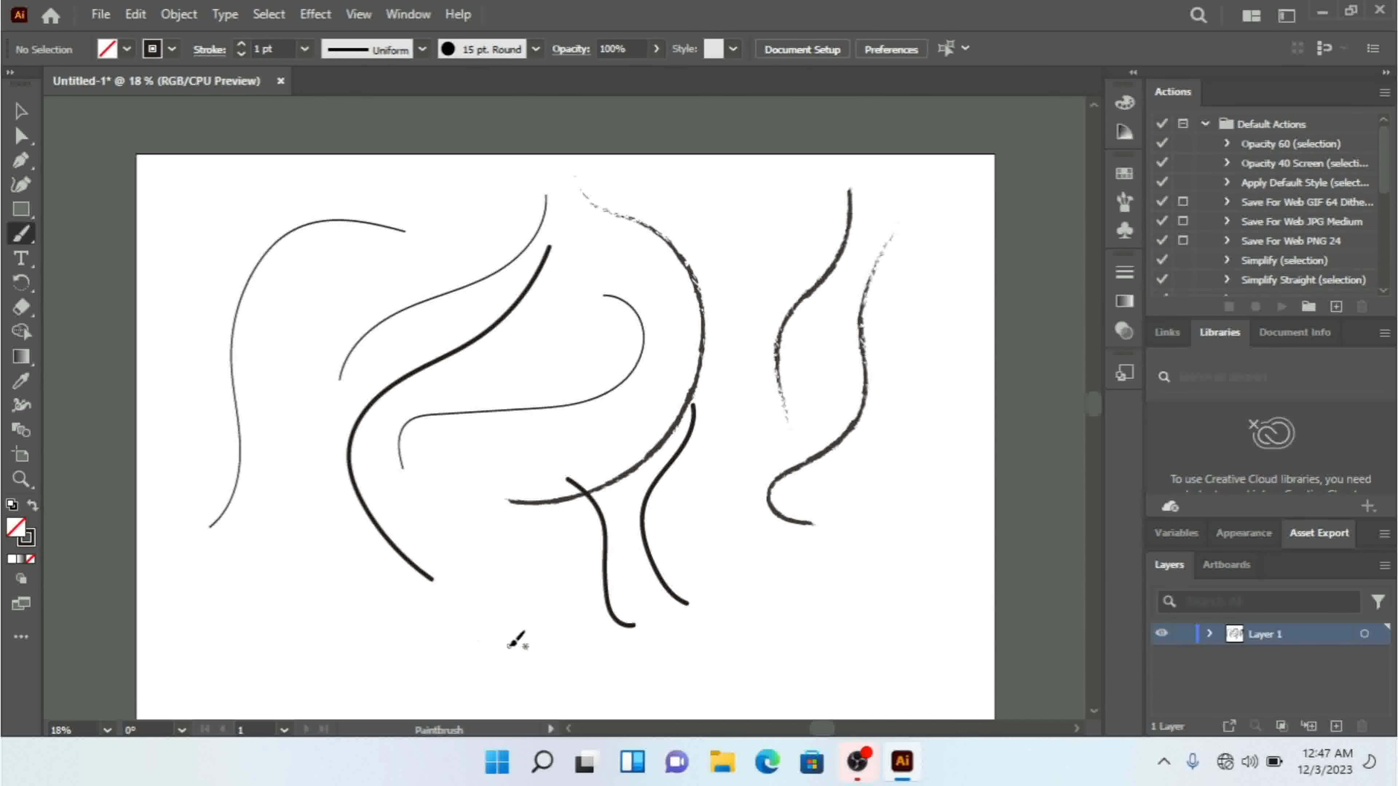
{"action": "left_click_drag", "start_coordinate": [743, 342], "coordinate": [714, 535]}
{"action": "mouse_move", "coordinate": [778, 602]}
{"action": "left_mouse_down"}
{"action": "mouse_move", "coordinate": [939, 382]}
{"action": "mouse_move", "coordinate": [898, 238]}
{"action": "left_mouse_up"}
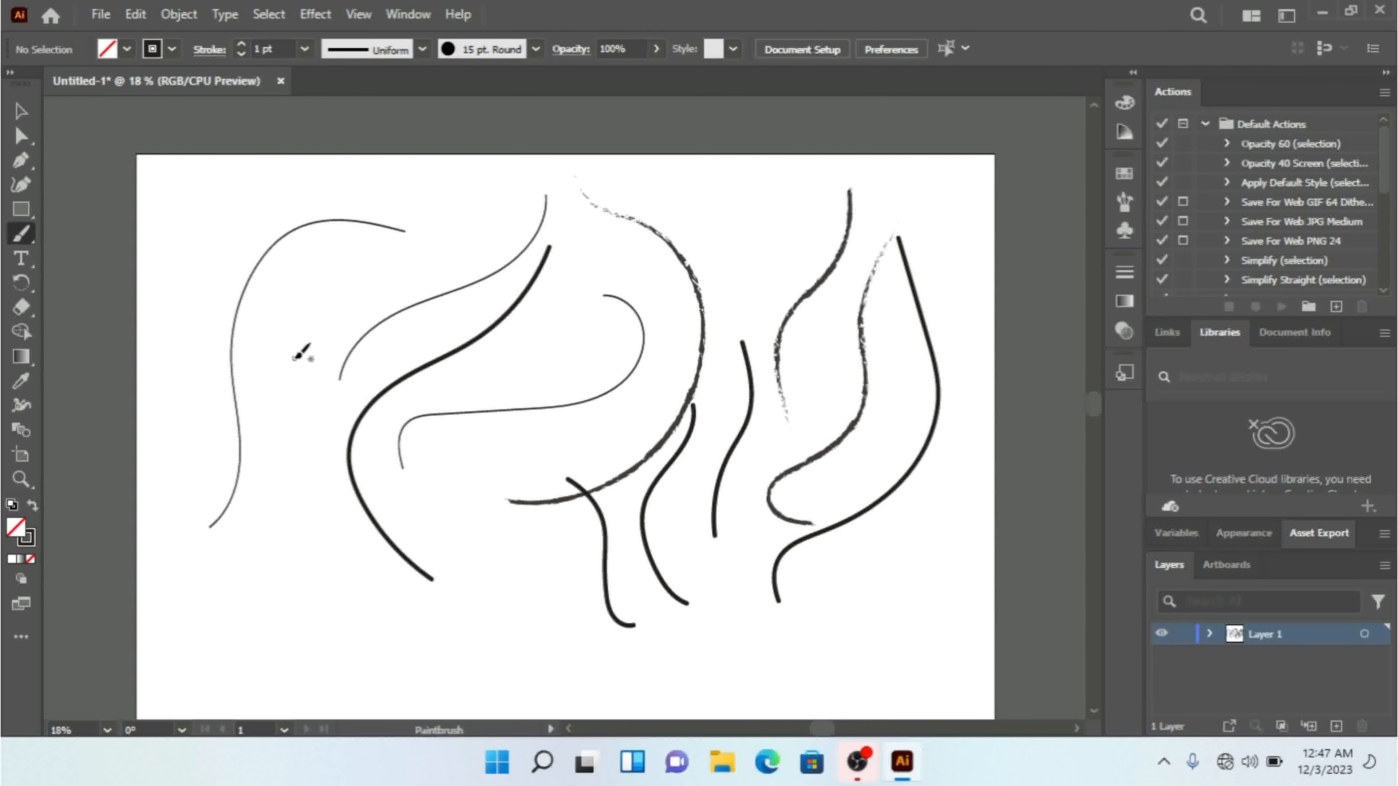
Step: Try the Smooth end of the Paintbrush Fidelity range, dismiss the options, and paint four long S-shaped strokes among the existing curves
{"action": "double_click", "coordinate": [29, 235]}
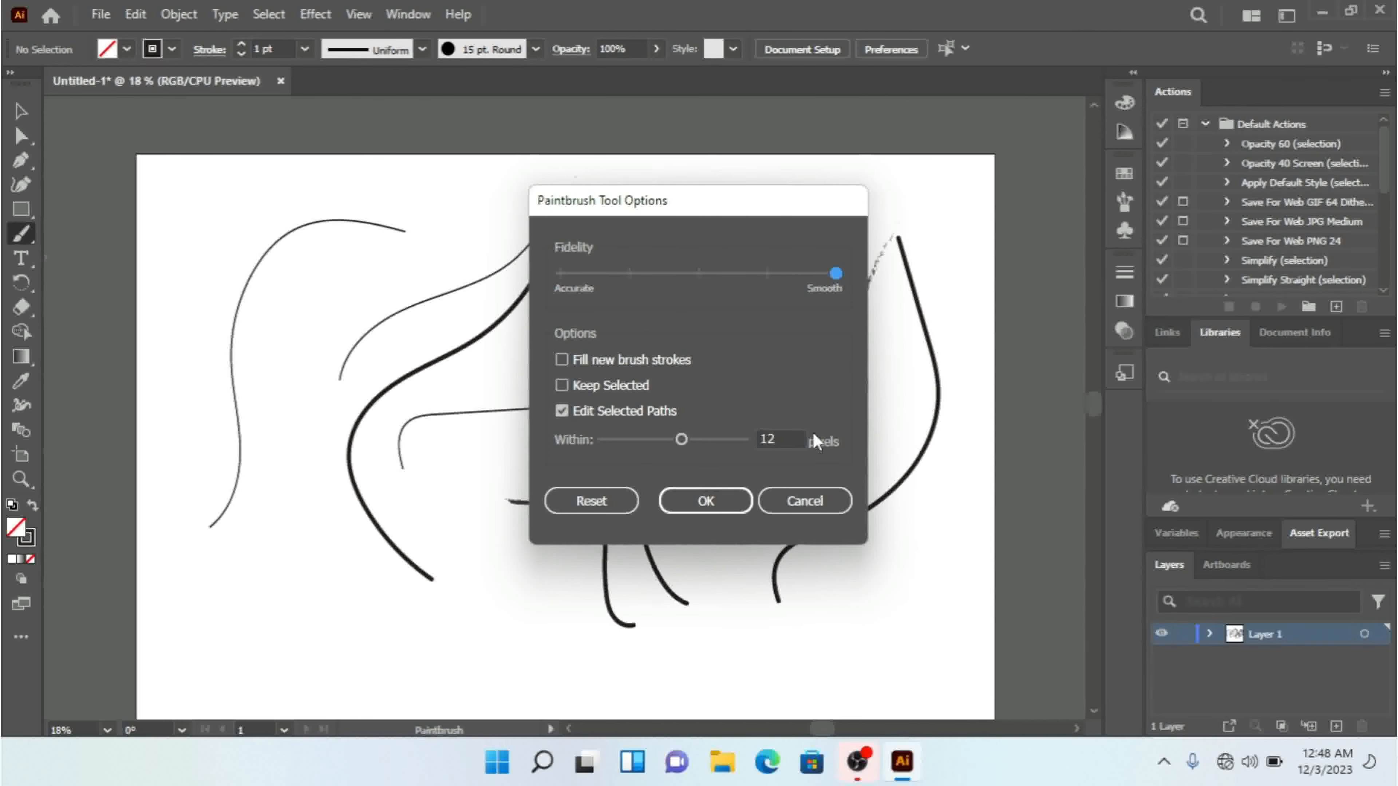
{"action": "left_click", "coordinate": [805, 500]}
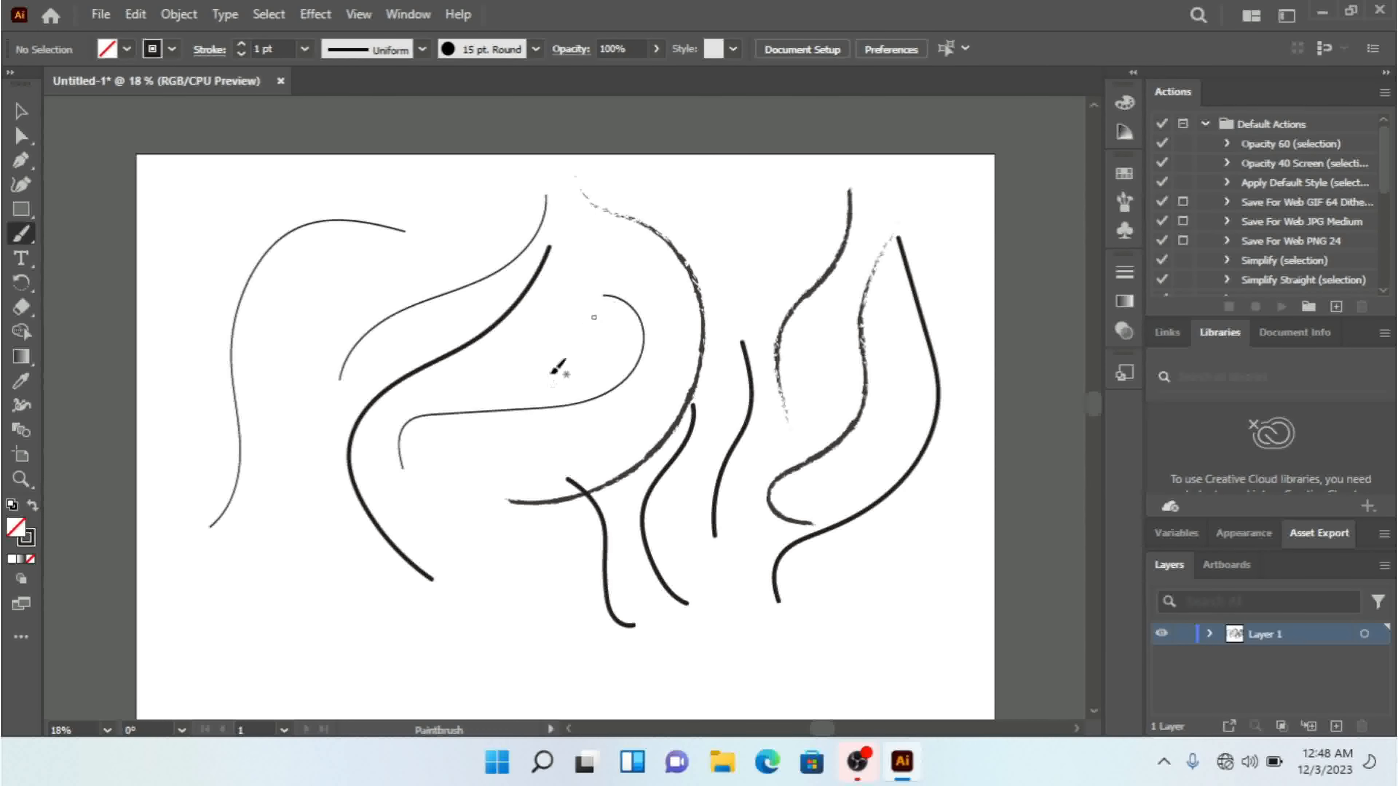
{"action": "mouse_move", "coordinate": [833, 605]}
{"action": "left_mouse_down"}
{"action": "mouse_move", "coordinate": [818, 569]}
{"action": "mouse_move", "coordinate": [910, 538]}
{"action": "mouse_move", "coordinate": [999, 466]}
{"action": "mouse_move", "coordinate": [941, 284]}
{"action": "mouse_move", "coordinate": [942, 237]}
{"action": "left_mouse_up"}
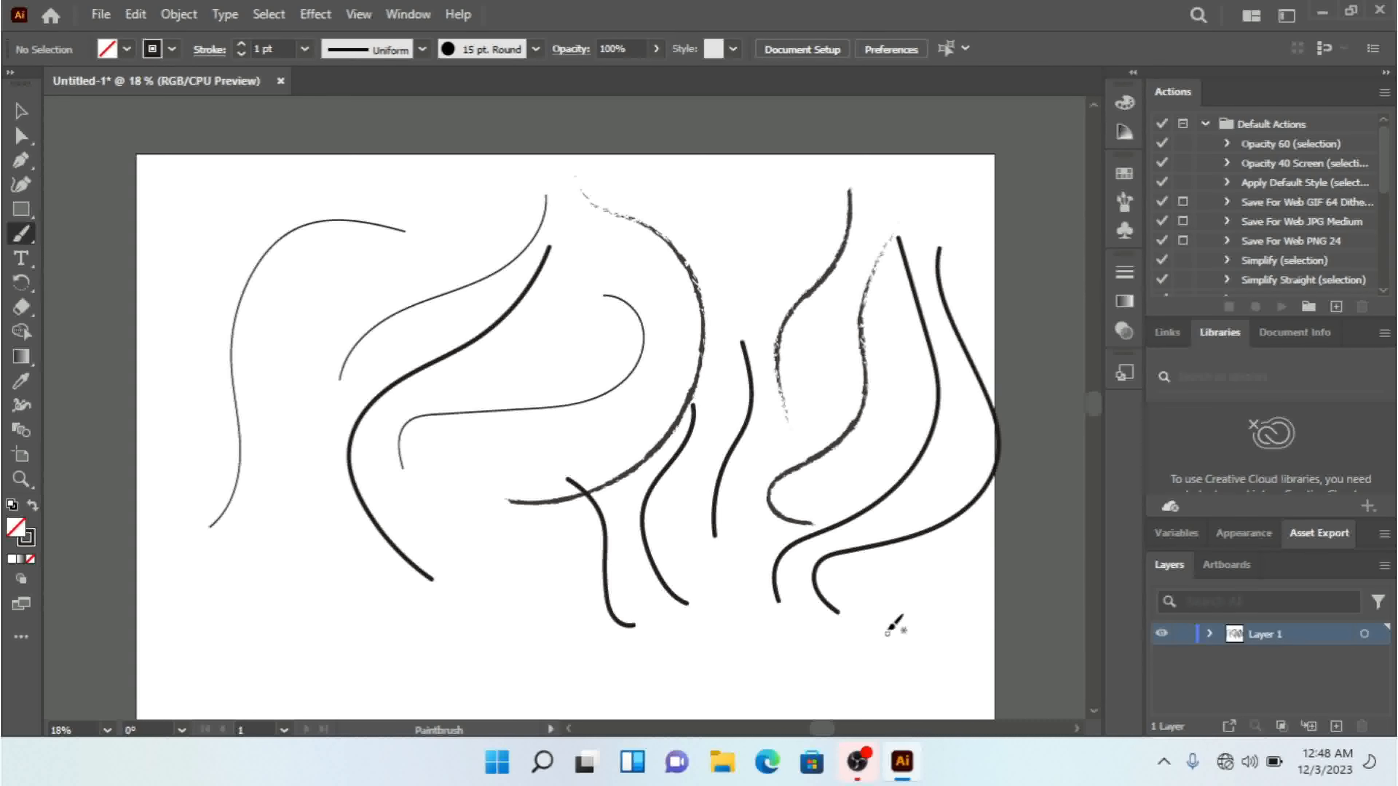
{"action": "mouse_move", "coordinate": [890, 630]}
{"action": "left_mouse_down"}
{"action": "mouse_move", "coordinate": [866, 598]}
{"action": "mouse_move", "coordinate": [972, 537]}
{"action": "mouse_move", "coordinate": [1031, 406]}
{"action": "mouse_move", "coordinate": [997, 212]}
{"action": "left_mouse_up"}
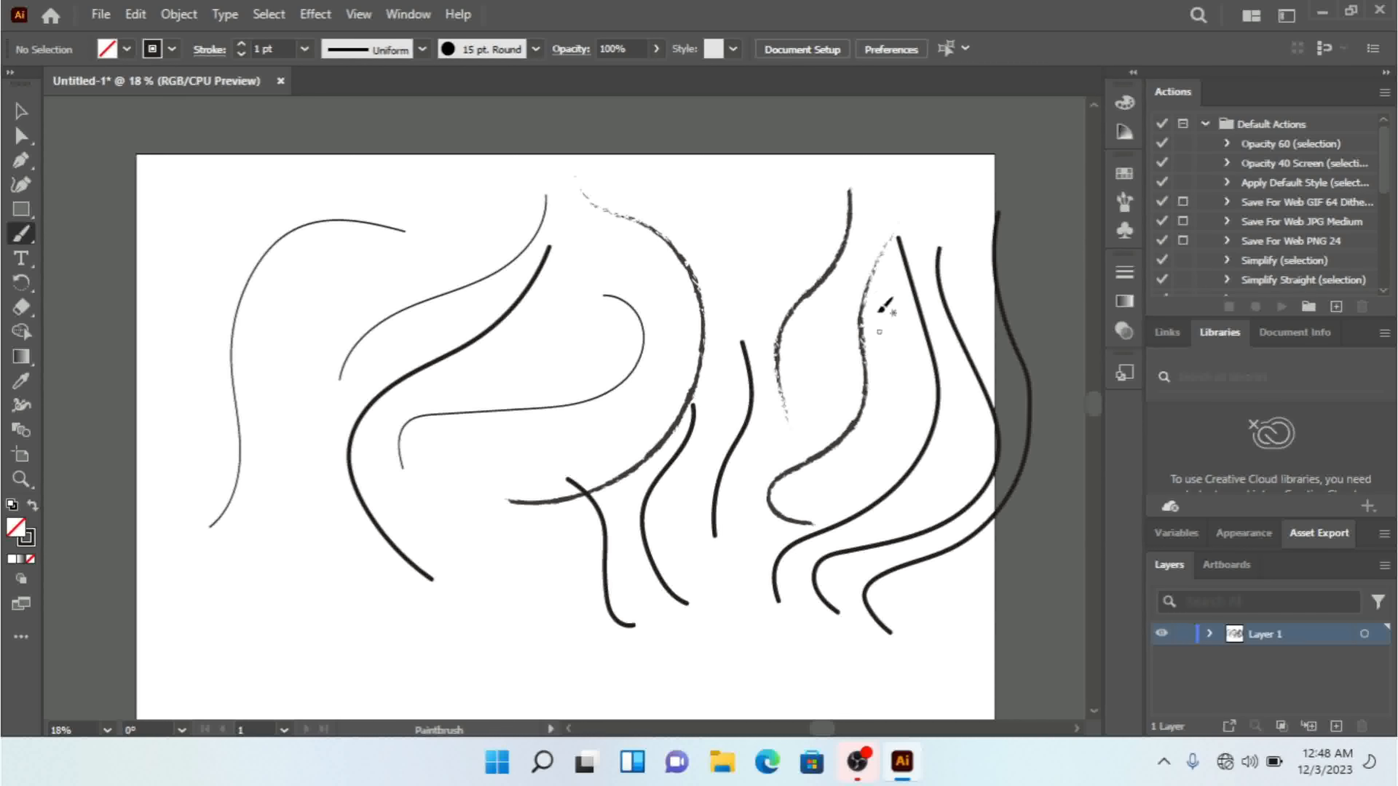
{"action": "mouse_move", "coordinate": [890, 242]}
{"action": "left_mouse_down"}
{"action": "mouse_move", "coordinate": [885, 440]}
{"action": "mouse_move", "coordinate": [735, 535]}
{"action": "mouse_move", "coordinate": [714, 628]}
{"action": "left_mouse_up"}
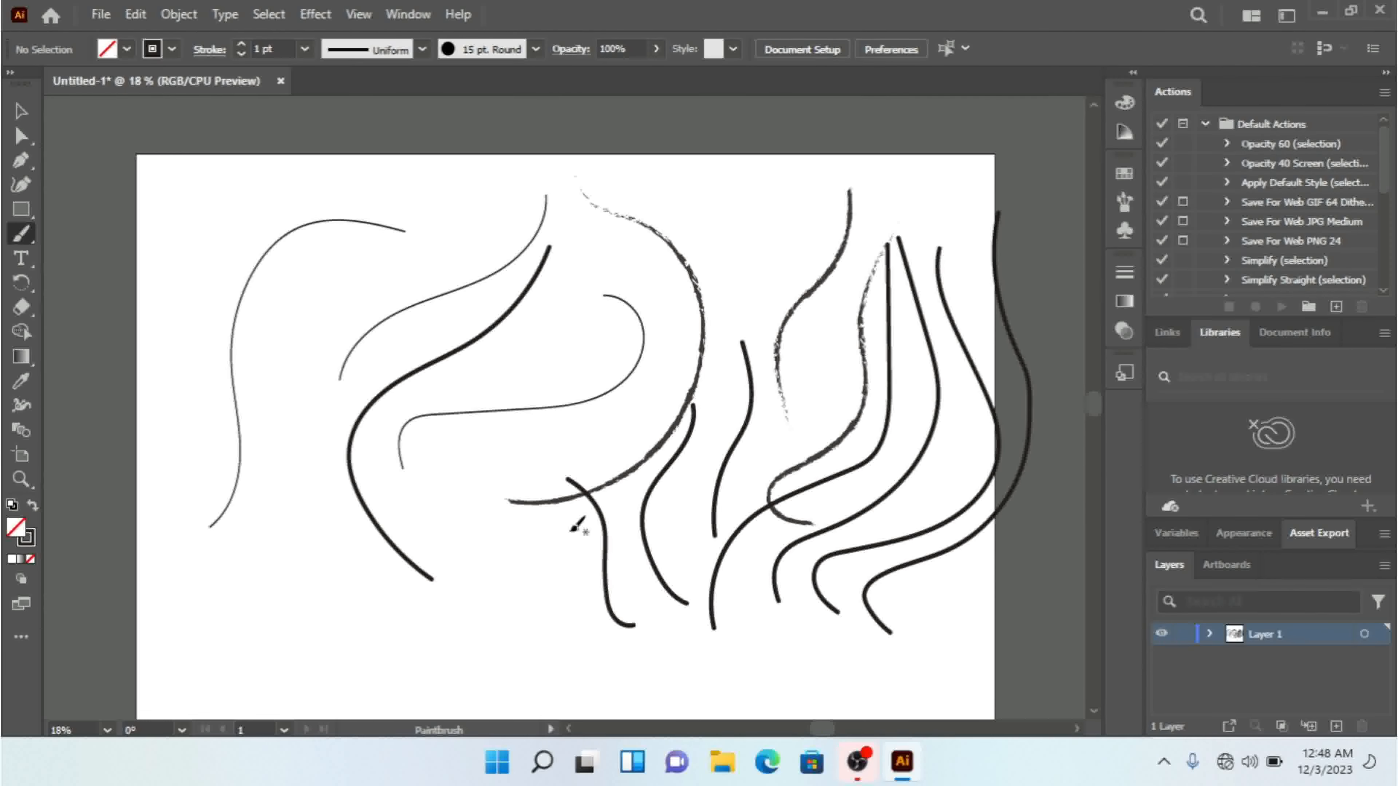
{"action": "mouse_move", "coordinate": [550, 577]}
{"action": "left_mouse_down"}
{"action": "mouse_move", "coordinate": [487, 481]}
{"action": "mouse_move", "coordinate": [531, 436]}
{"action": "mouse_move", "coordinate": [664, 392]}
{"action": "mouse_move", "coordinate": [664, 316]}
{"action": "mouse_move", "coordinate": [609, 221]}
{"action": "left_mouse_up"}
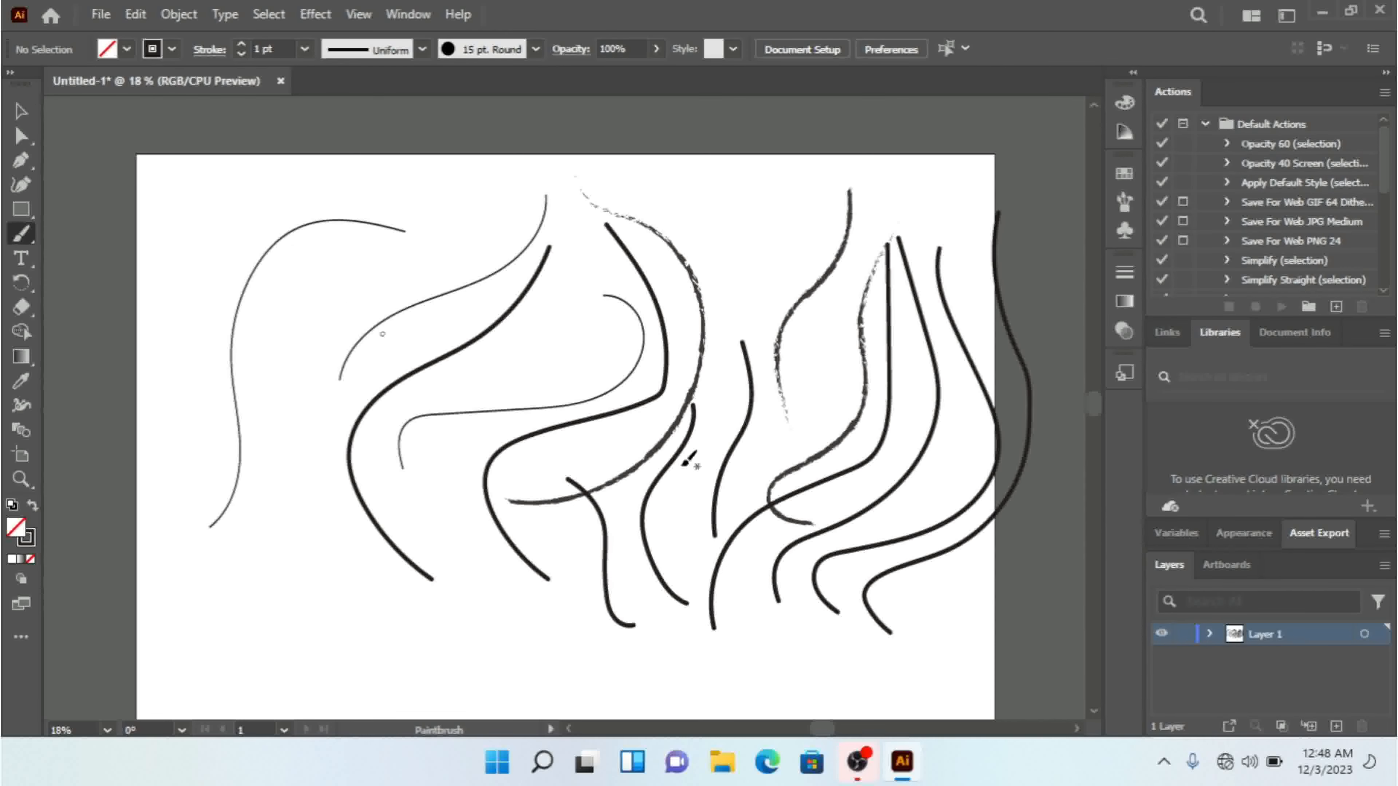
Step: Set the Paintbrush Fidelity to Accurate and paint one tall stroke beside the leftmost thin curve
{"action": "left_click", "coordinate": [24, 162]}
{"action": "double_click", "coordinate": [25, 231]}
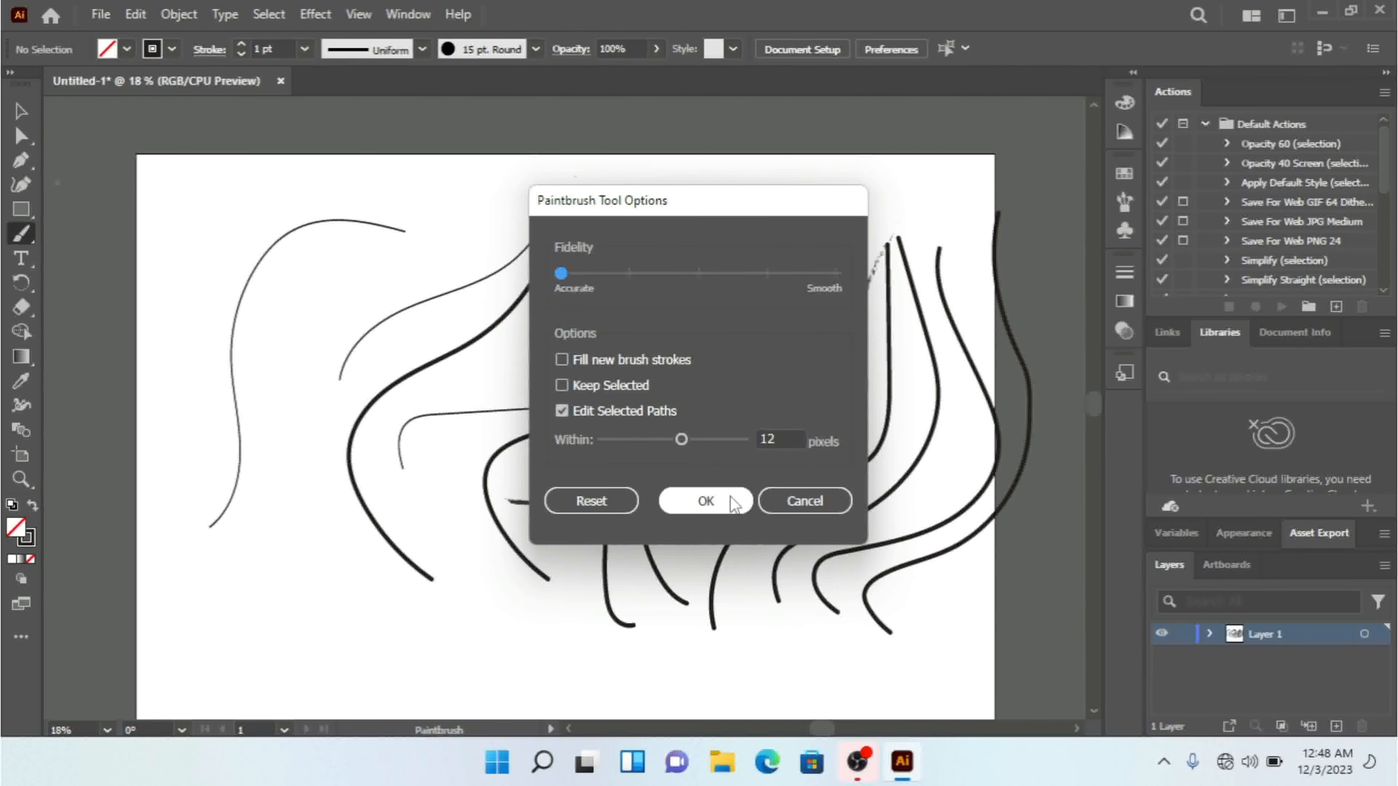
{"action": "left_click", "coordinate": [706, 501]}
{"action": "mouse_move", "coordinate": [333, 586]}
{"action": "left_mouse_down"}
{"action": "mouse_move", "coordinate": [288, 556]}
{"action": "mouse_move", "coordinate": [271, 500]}
{"action": "mouse_move", "coordinate": [287, 433]}
{"action": "mouse_move", "coordinate": [278, 278]}
{"action": "left_mouse_up"}
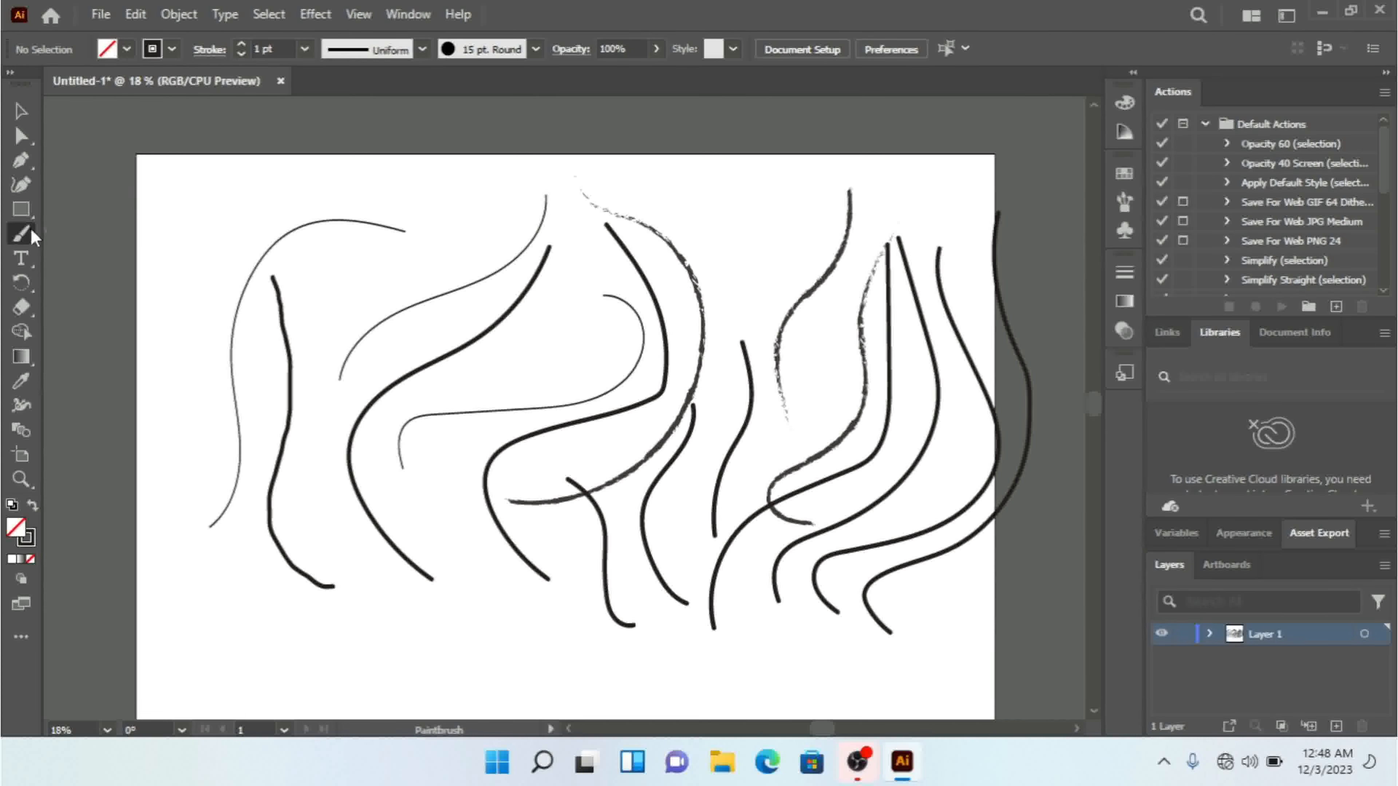
Step: Turn on Fill new brush strokes and Keep Selected for the Paintbrush Tool and paint two curved strokes in the artboard's upper left area
{"action": "double_click", "coordinate": [23, 234]}
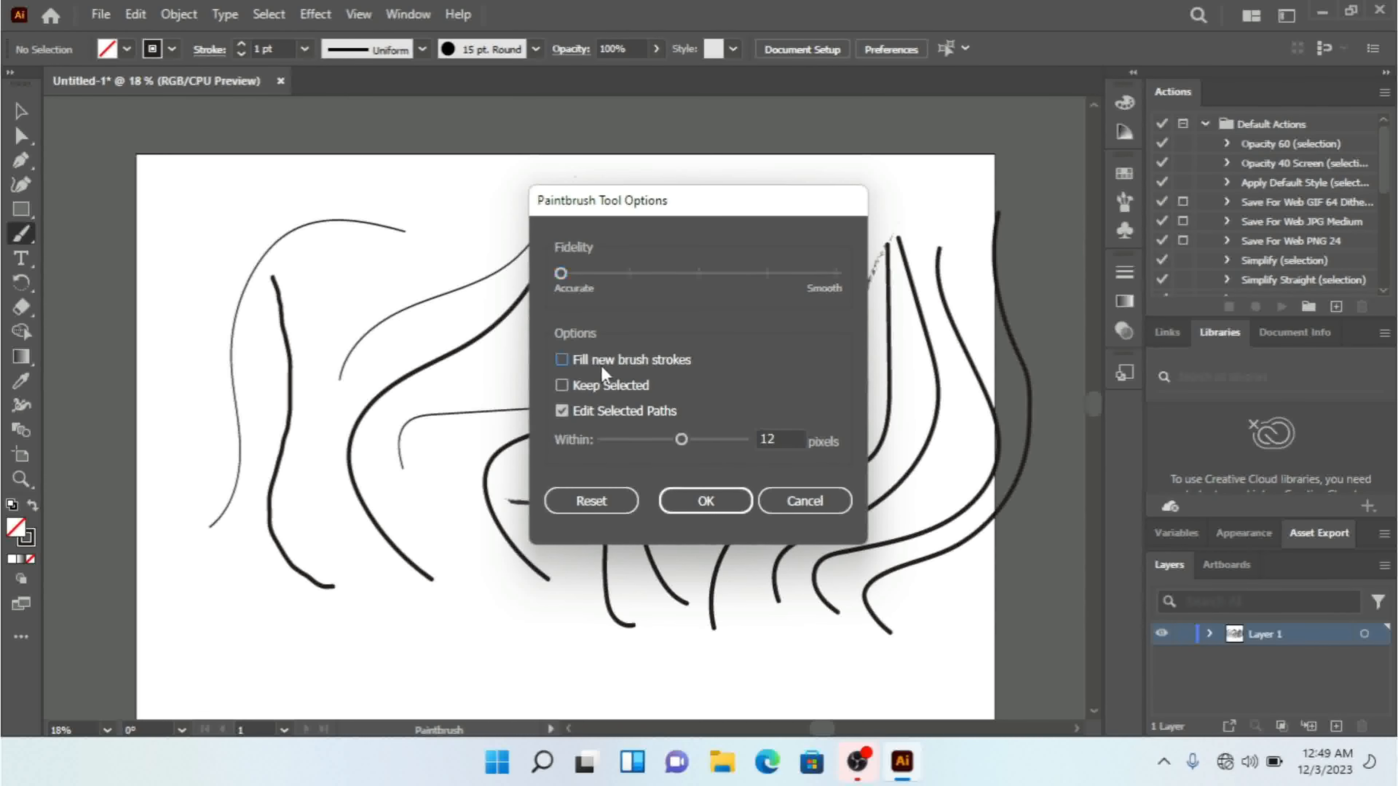
{"action": "left_click", "coordinate": [602, 388]}
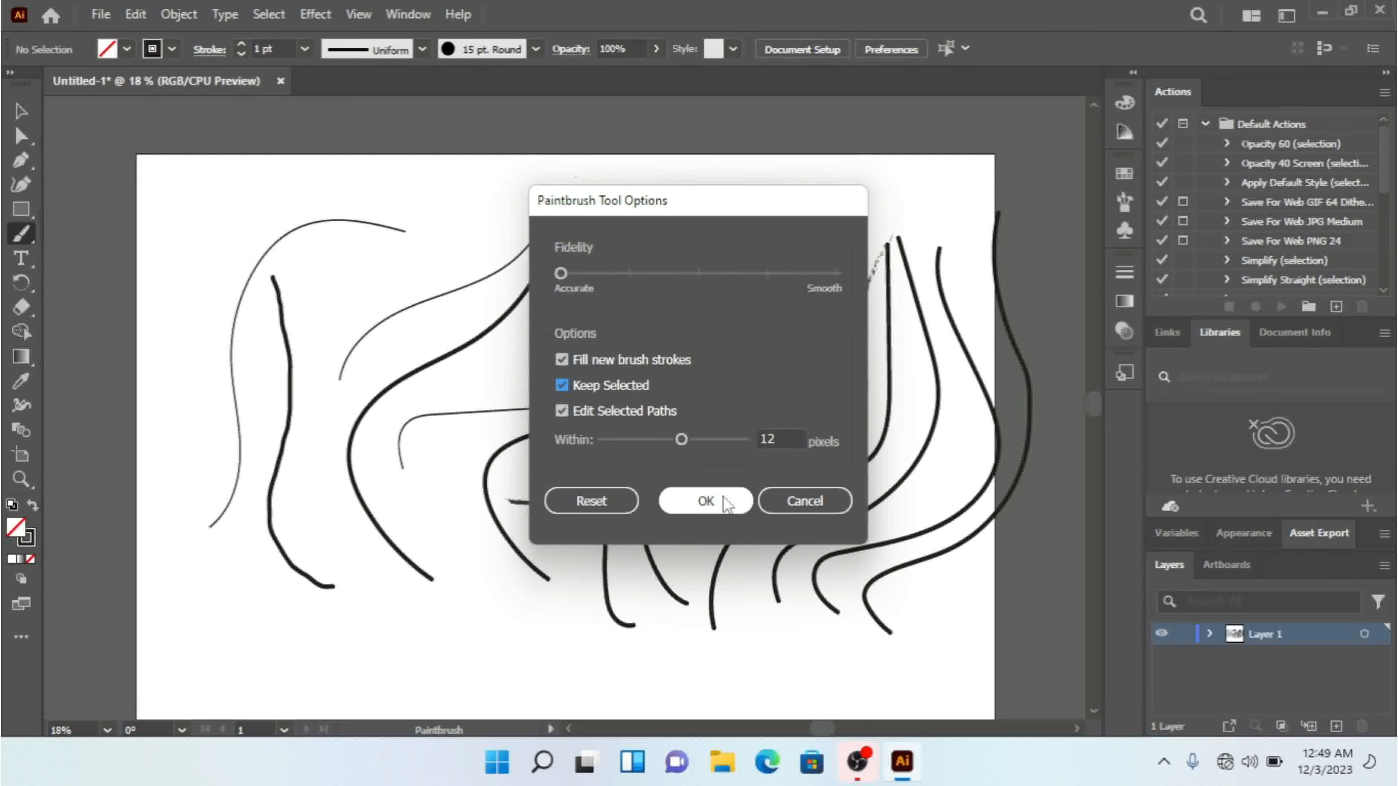
{"action": "left_click", "coordinate": [706, 501]}
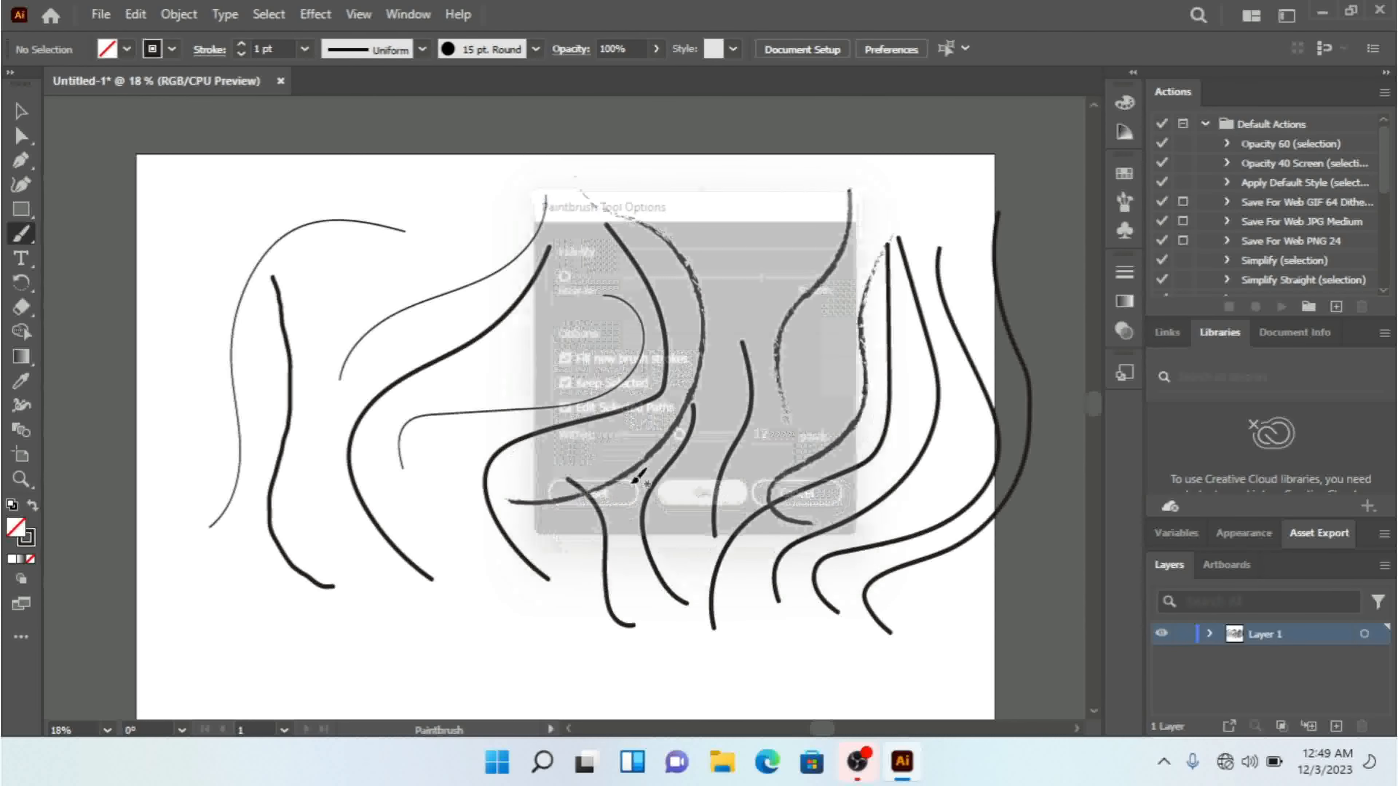
{"action": "mouse_move", "coordinate": [316, 408]}
{"action": "left_mouse_down"}
{"action": "mouse_move", "coordinate": [309, 331]}
{"action": "mouse_move", "coordinate": [351, 263]}
{"action": "mouse_move", "coordinate": [327, 200]}
{"action": "left_mouse_up"}
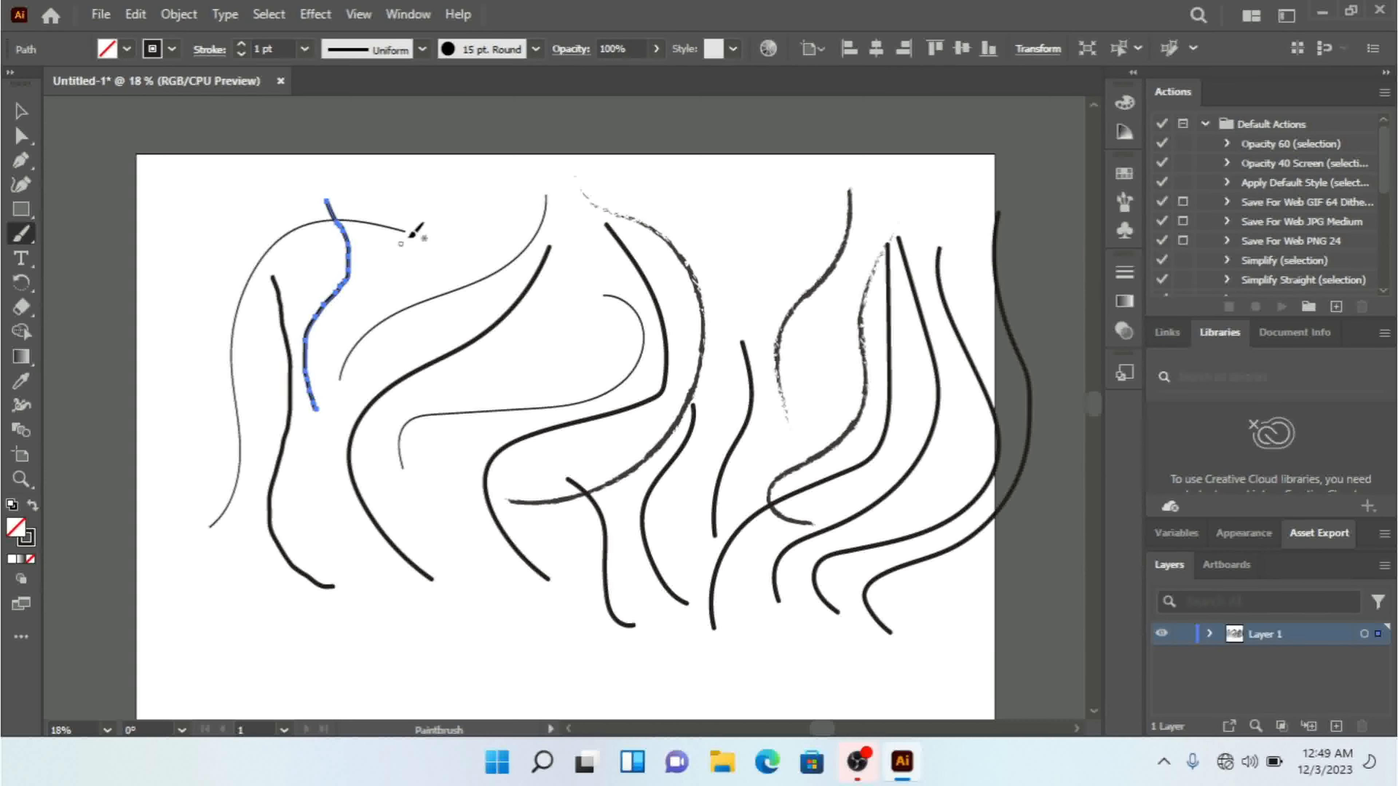
{"action": "mouse_move", "coordinate": [527, 154]}
{"action": "left_mouse_down"}
{"action": "mouse_move", "coordinate": [464, 203]}
{"action": "mouse_move", "coordinate": [426, 254]}
{"action": "left_mouse_up"}
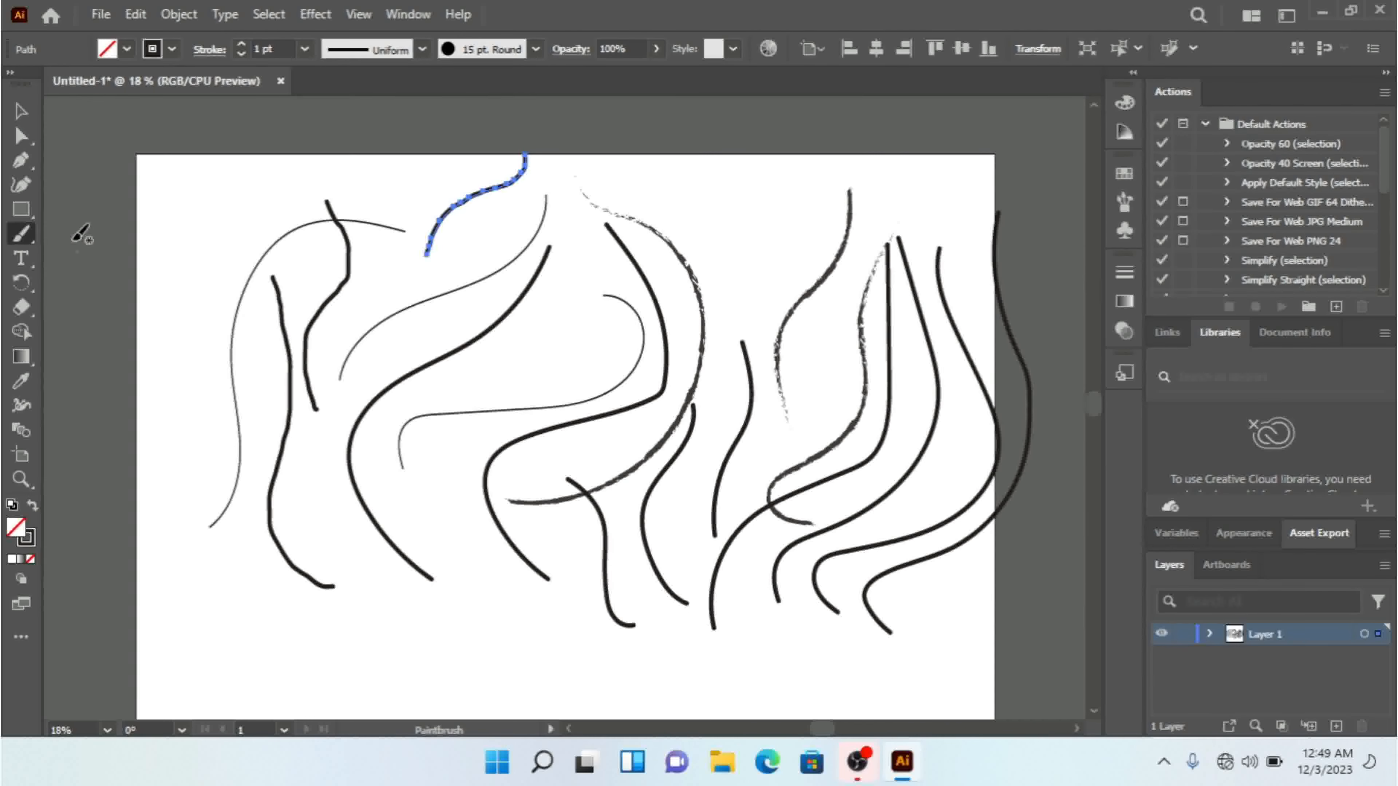
Step: Reset the Paintbrush Tool options to their defaults and paint a wavy stroke in the artboard's upper left corner
{"action": "double_click", "coordinate": [23, 237]}
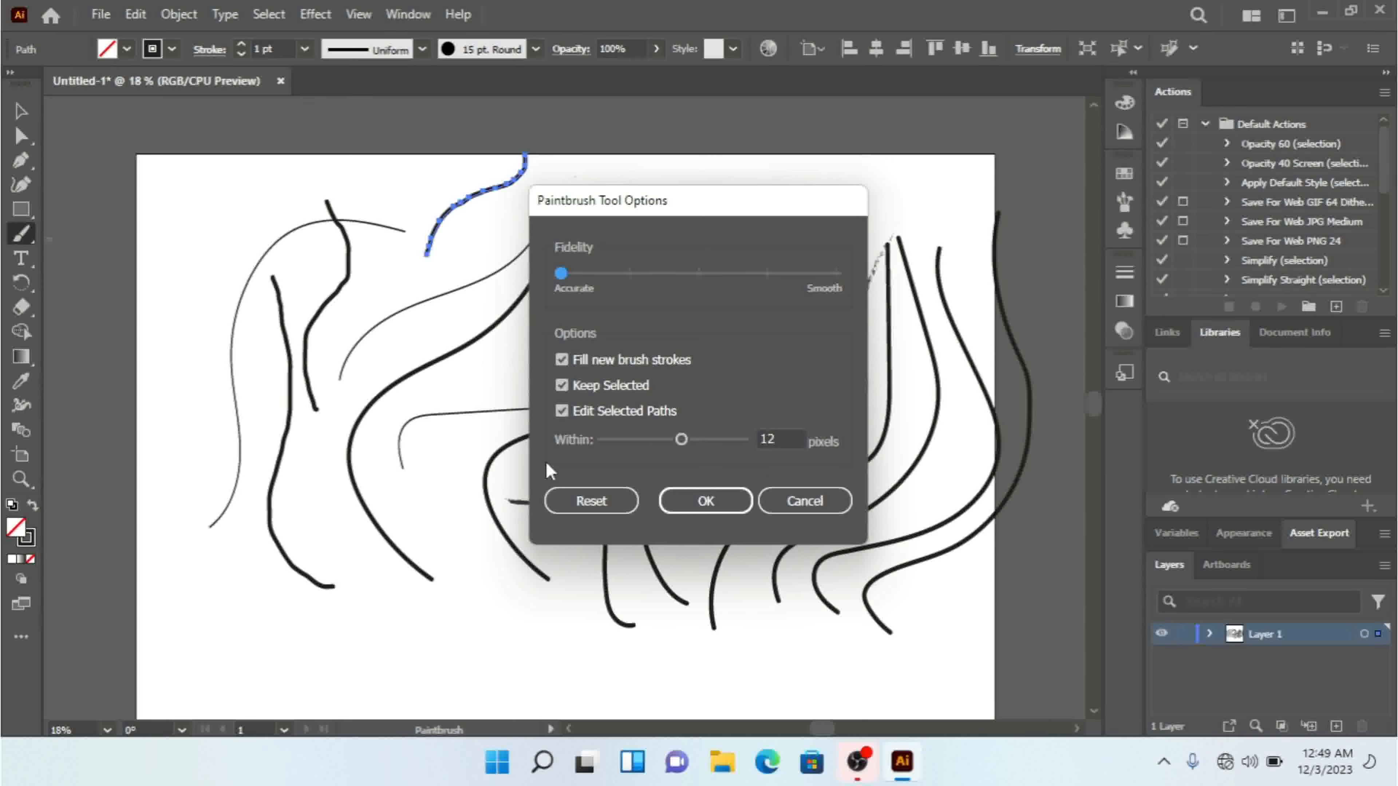
{"action": "left_click", "coordinate": [567, 501]}
{"action": "left_click", "coordinate": [675, 500]}
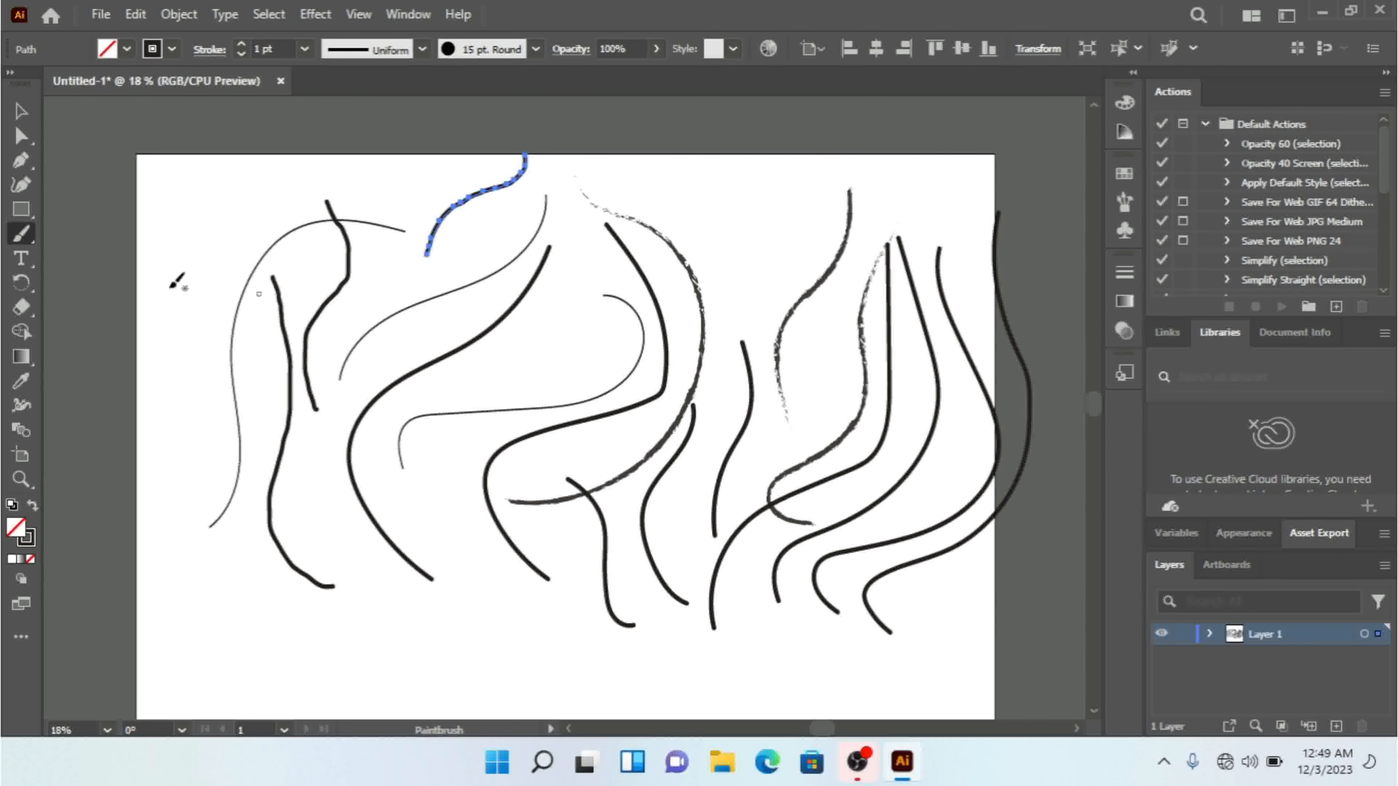
{"action": "left_click_drag", "start_coordinate": [199, 316], "coordinate": [185, 156]}
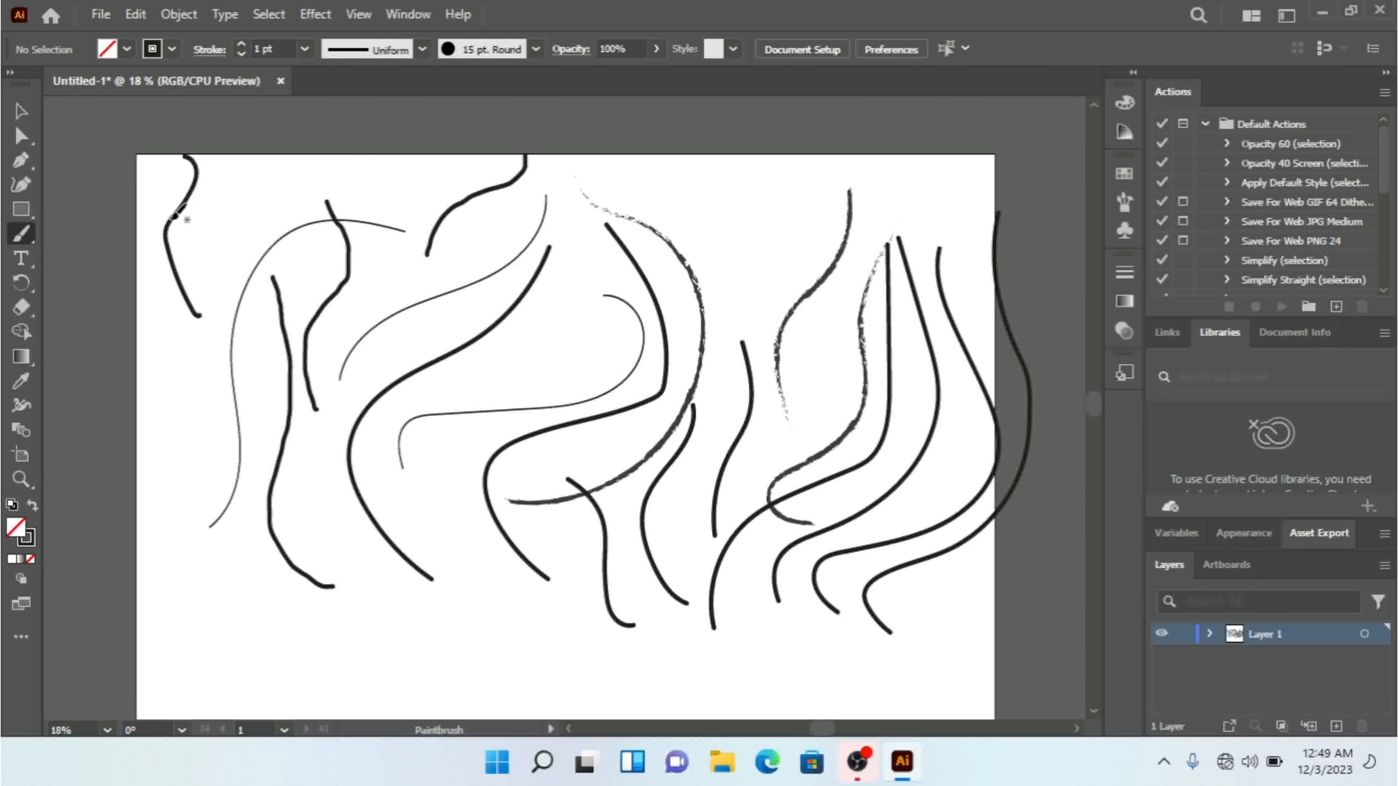
{"action": "mouse_move", "coordinate": [189, 165]}
{"action": "left_mouse_down"}
{"action": "mouse_move", "coordinate": [195, 190]}
{"action": "mouse_move", "coordinate": [178, 211]}
{"action": "left_mouse_up"}
Step: Set the Paintbrush's Edit Selected Paths distance to 20 pixels and paint a tall stroke in the upper middle of the artboard
{"action": "double_click", "coordinate": [22, 236]}
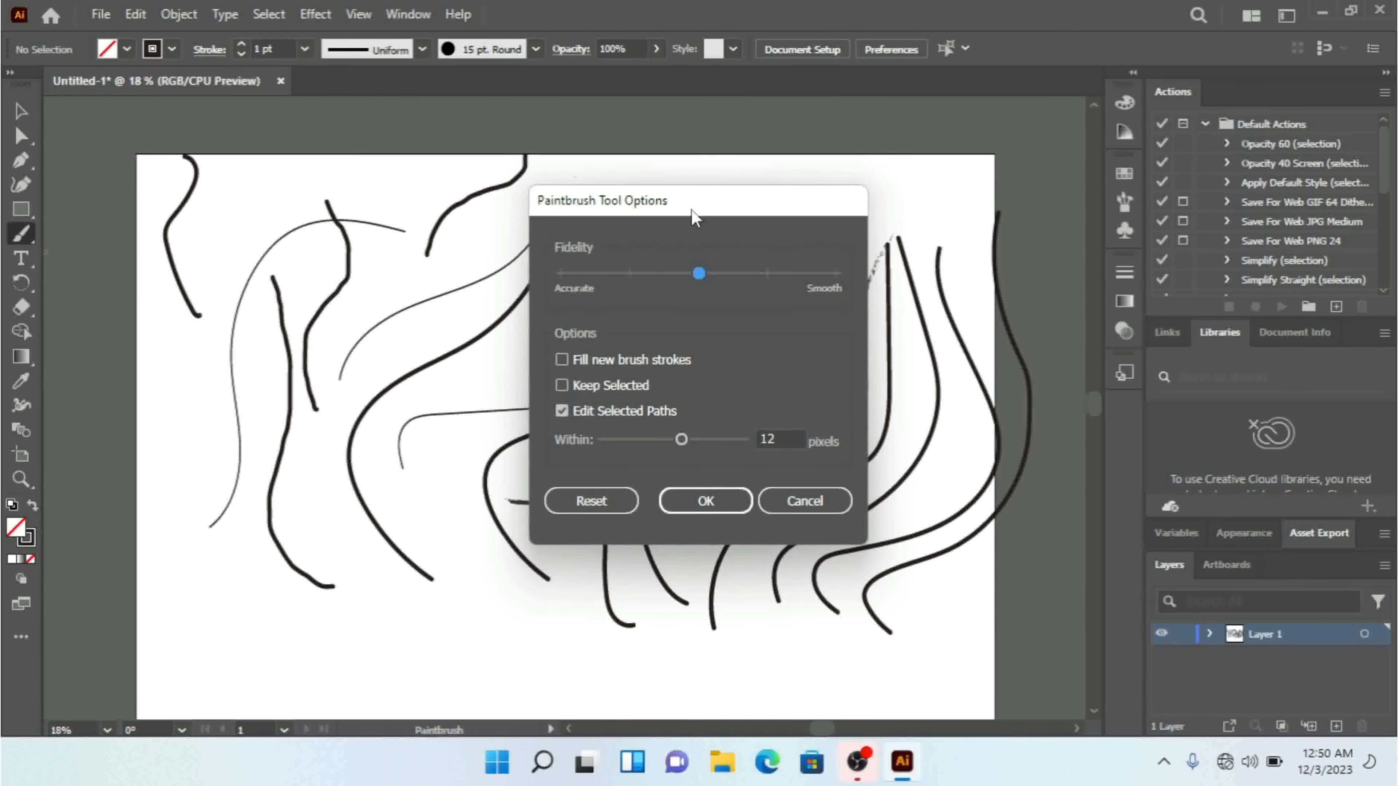
{"action": "left_click_drag", "start_coordinate": [692, 209], "coordinate": [696, 150]}
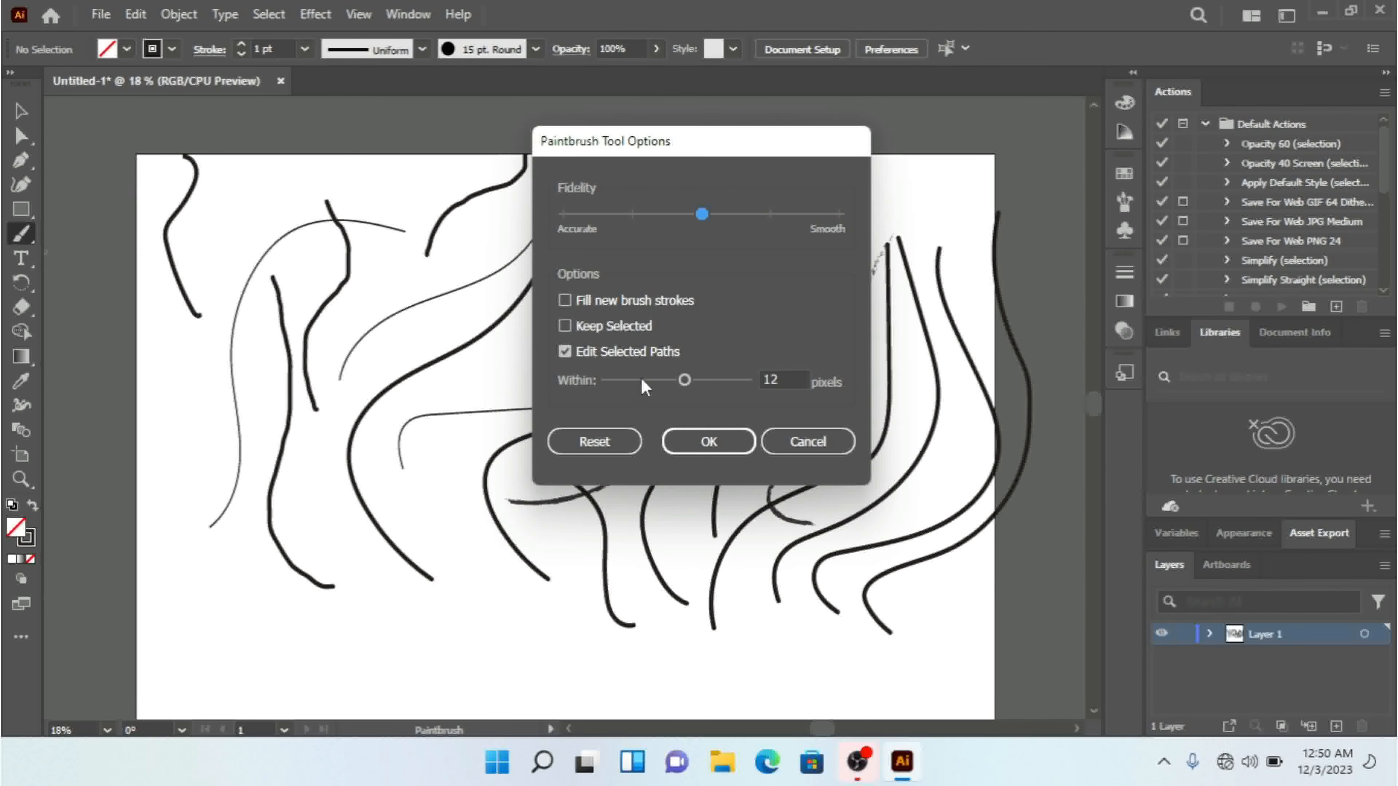
{"action": "left_click", "coordinate": [786, 380]}
{"action": "left_click", "coordinate": [786, 380]}
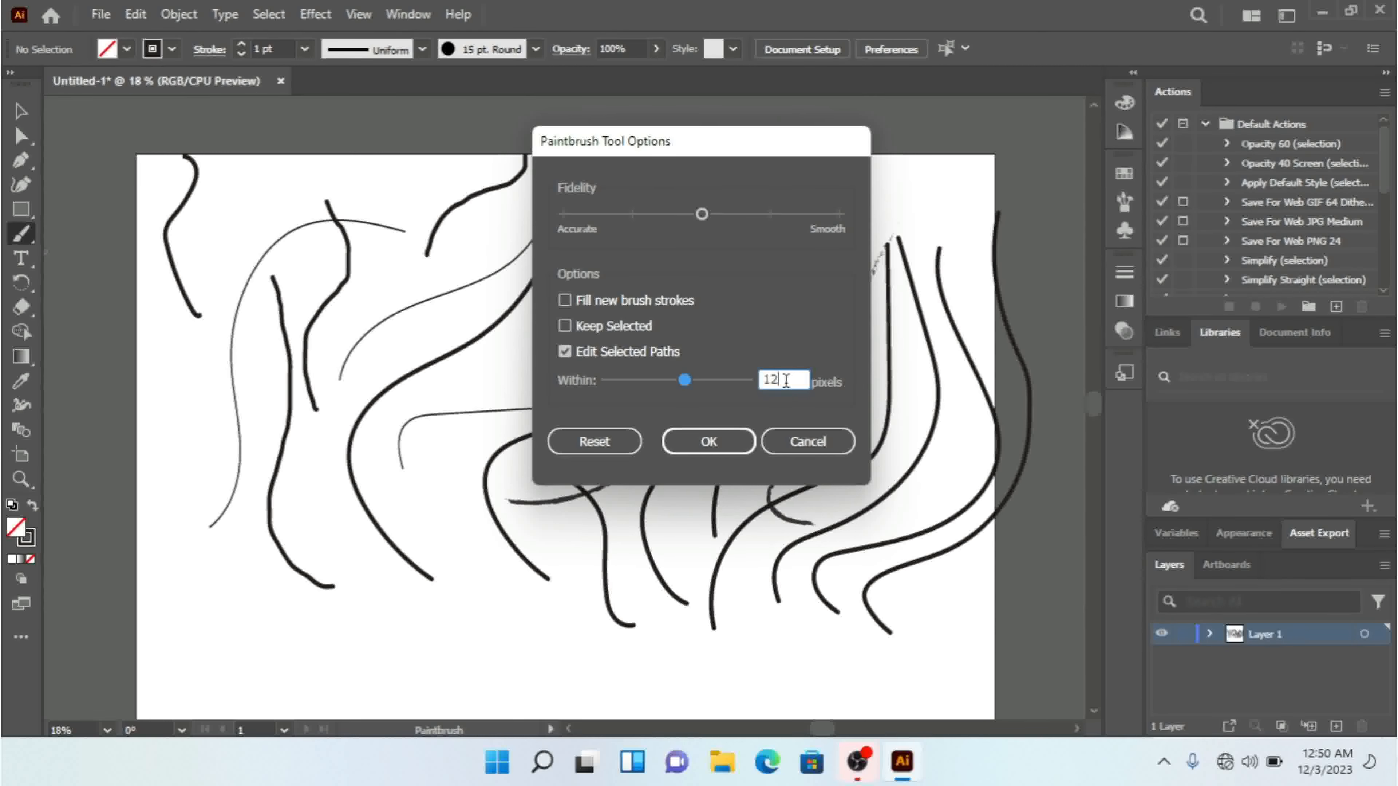
{"action": "left_click_drag", "start_coordinate": [786, 380], "coordinate": [734, 372]}
{"action": "type", "text": "30"}
{"action": "left_click", "coordinate": [672, 444]}
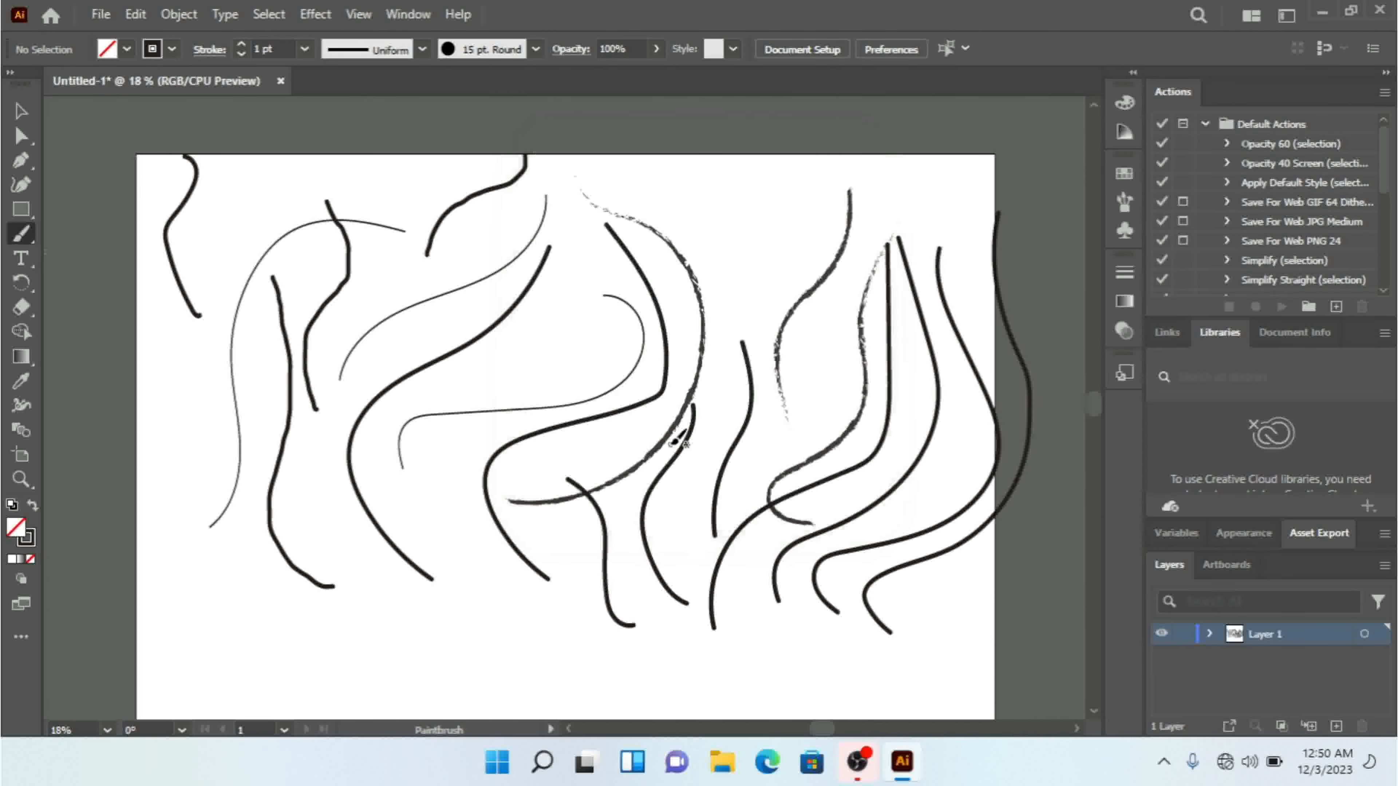
{"action": "mouse_move", "coordinate": [524, 373]}
{"action": "left_mouse_down"}
{"action": "mouse_move", "coordinate": [559, 331]}
{"action": "mouse_move", "coordinate": [571, 184]}
{"action": "left_mouse_up"}
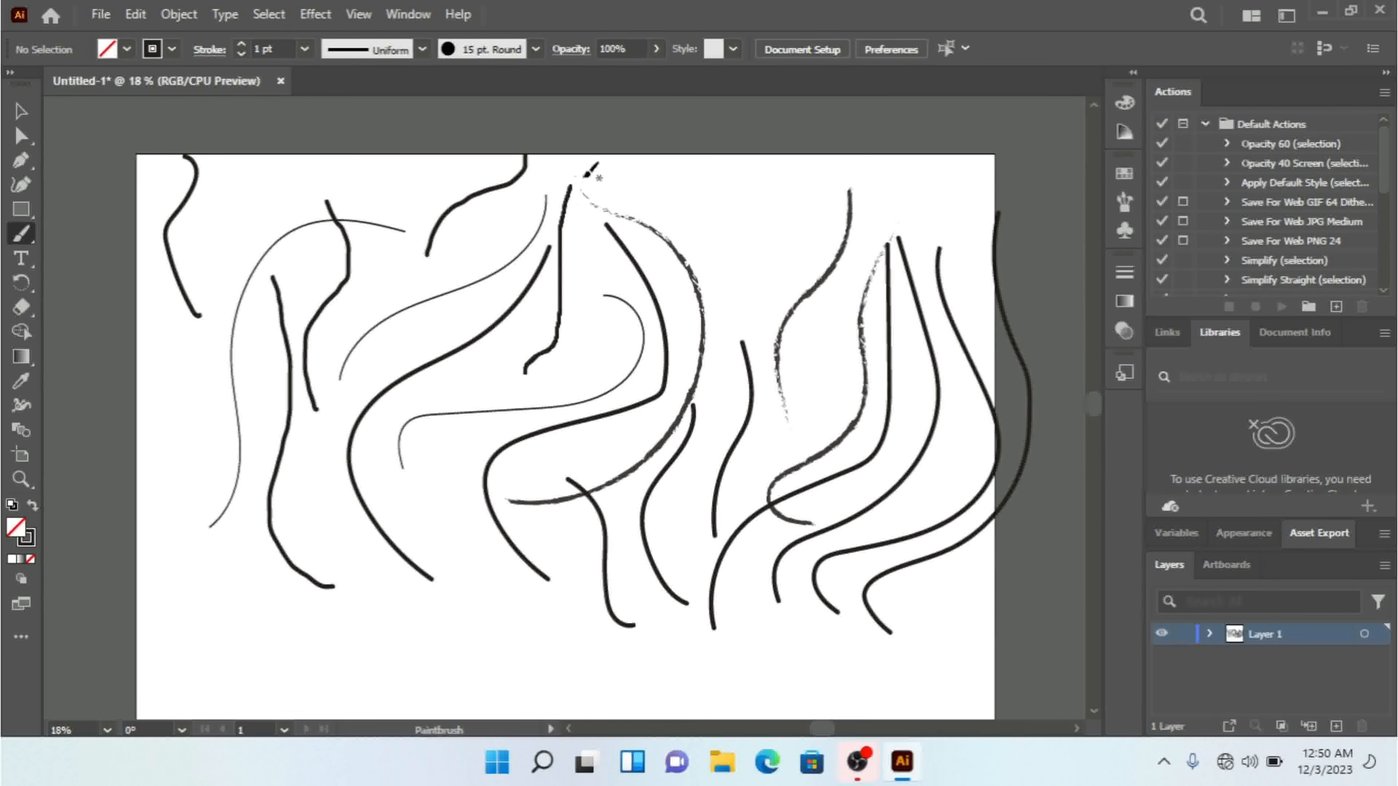
Step: Examine the anchor points and handles of the newest stroke with the Direct Selection Tool
{"action": "left_click", "coordinate": [27, 133]}
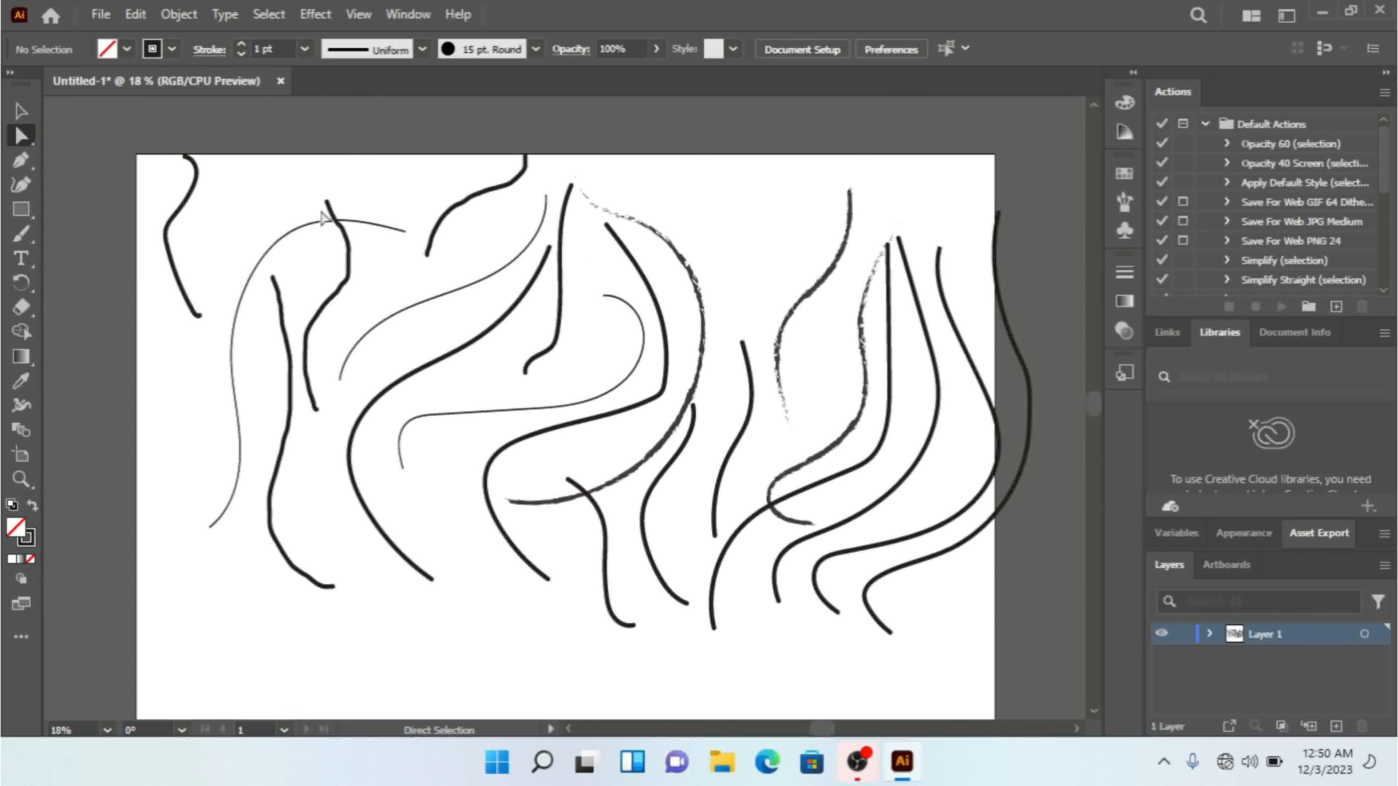
{"action": "left_click", "coordinate": [561, 297]}
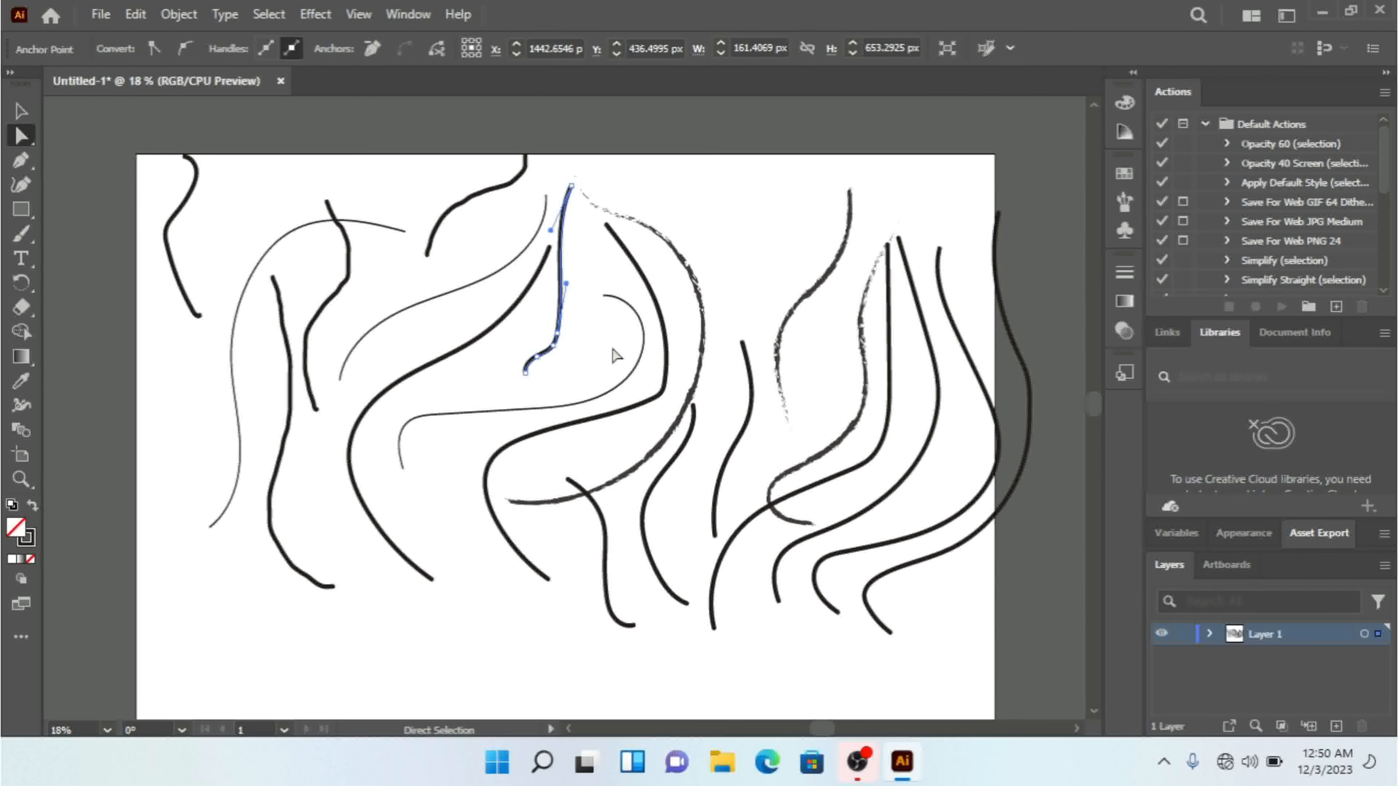
{"action": "left_click", "coordinate": [593, 312]}
{"action": "left_click_drag", "start_coordinate": [573, 239], "coordinate": [555, 313]}
Step: Review the Within distance in the Paintbrush Tool options, reset all options to their defaults and accept them
{"action": "double_click", "coordinate": [21, 234]}
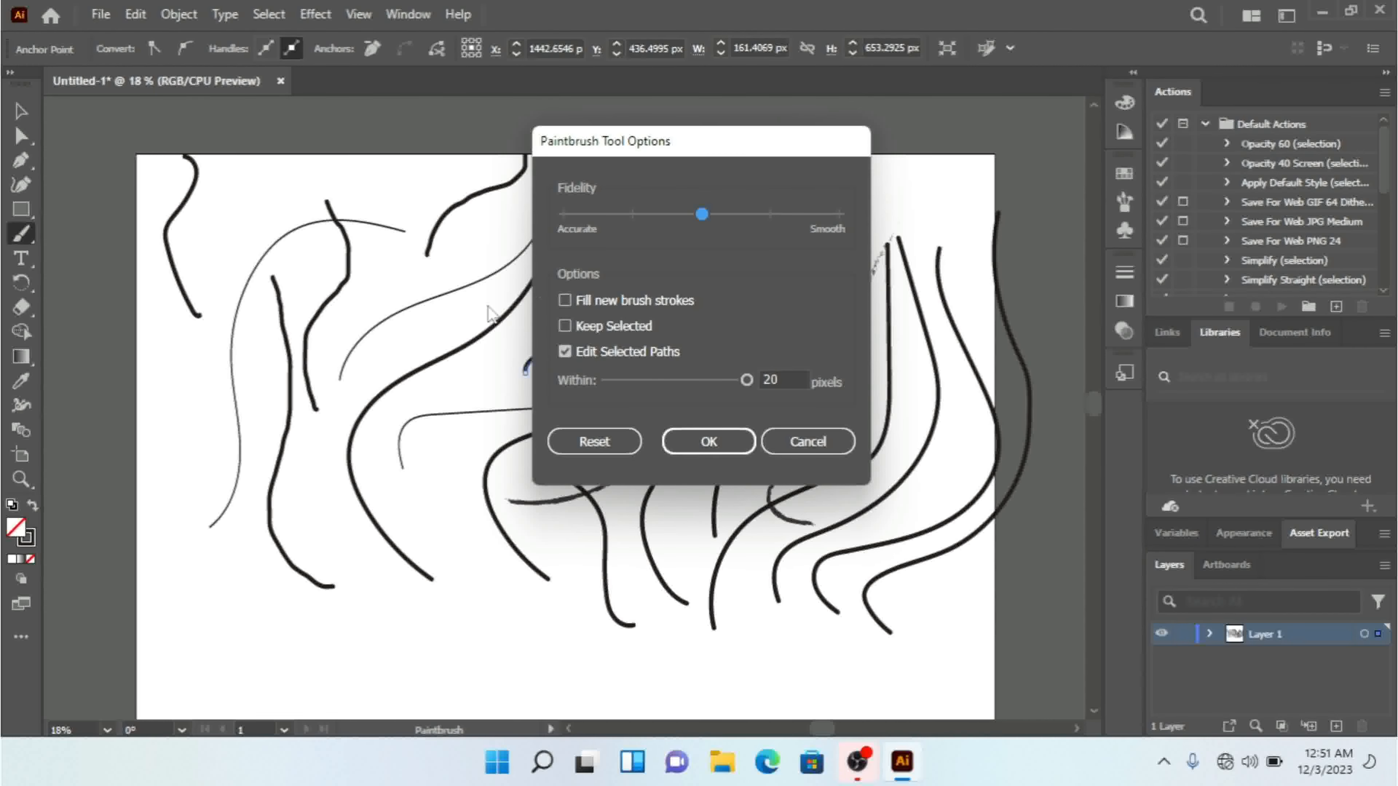
{"action": "left_click", "coordinate": [786, 377]}
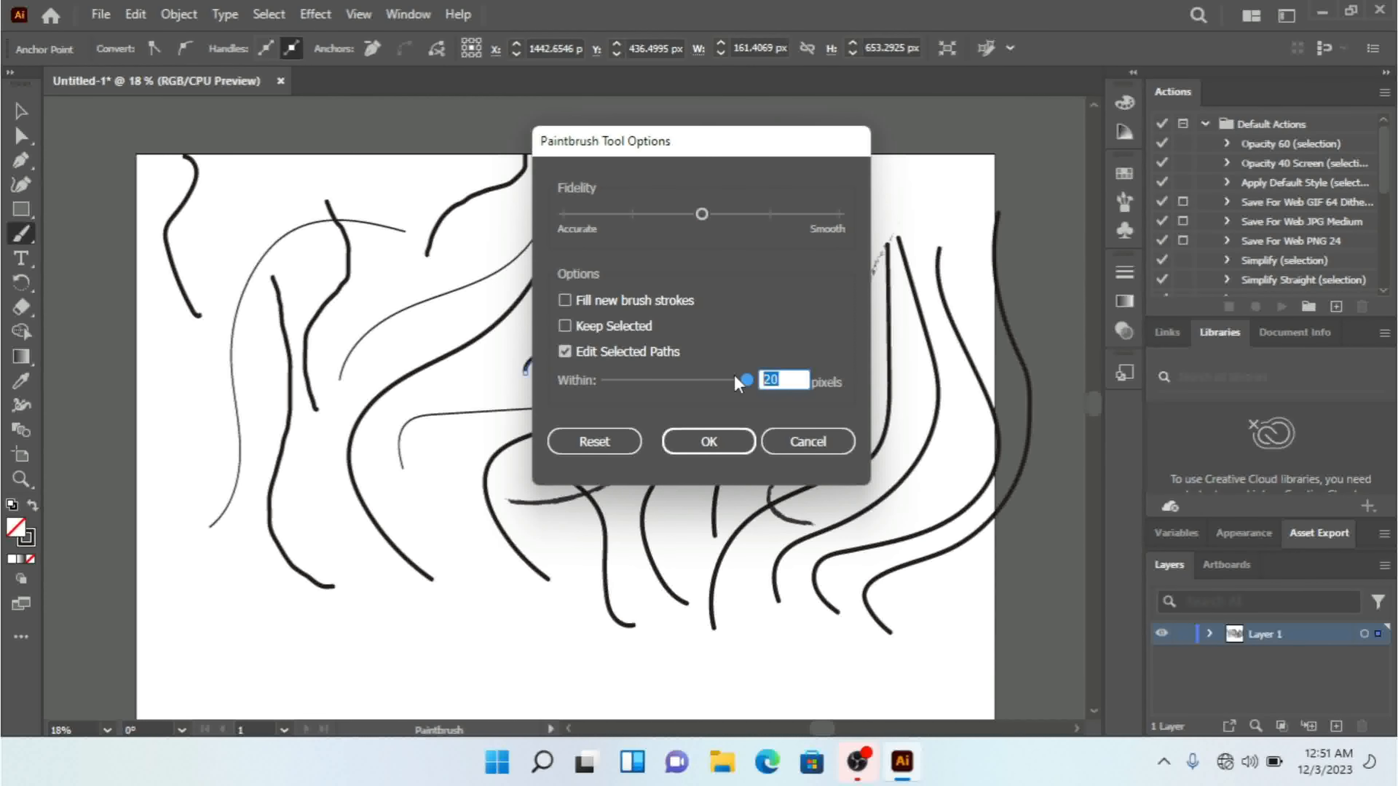
{"action": "key", "text": "Return"}
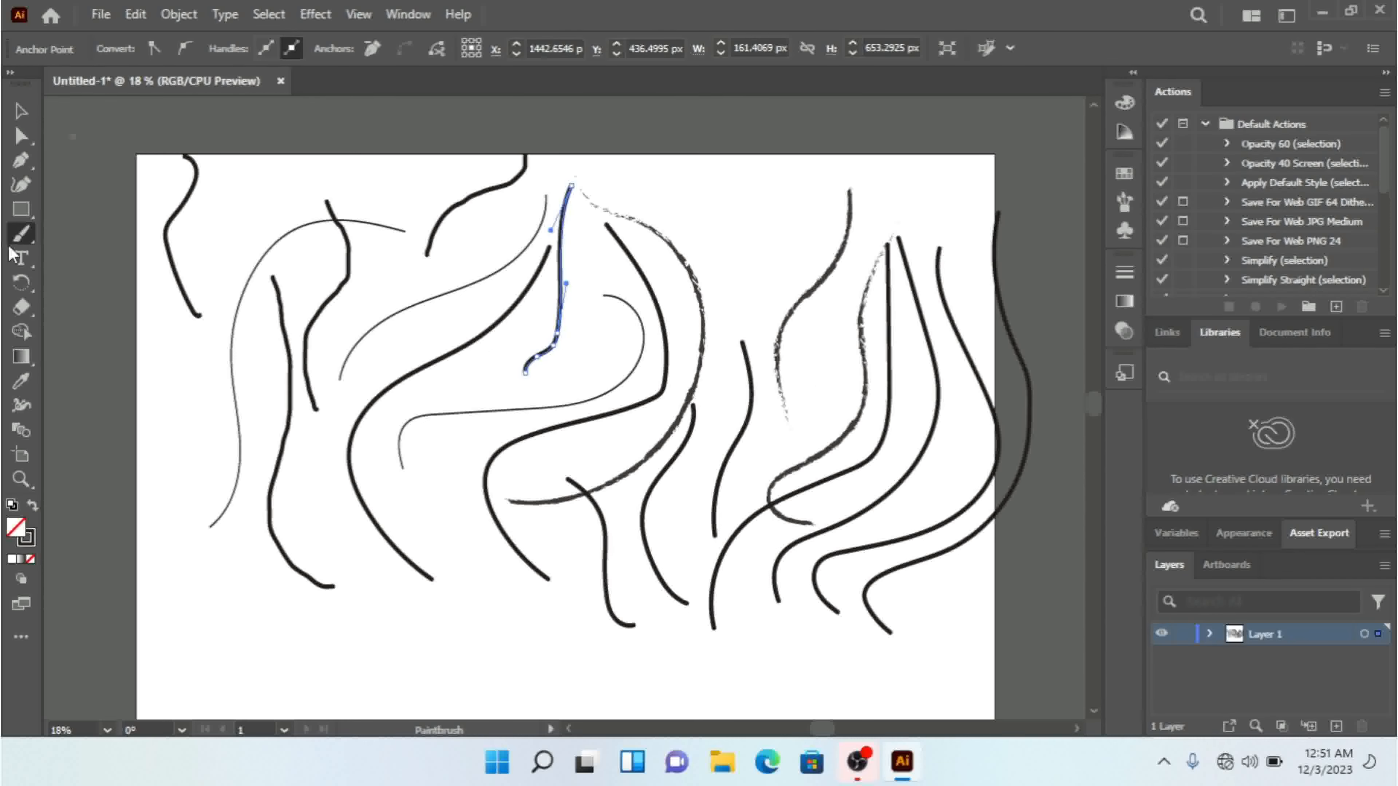
{"action": "double_click", "coordinate": [20, 234]}
{"action": "left_click", "coordinate": [784, 381]}
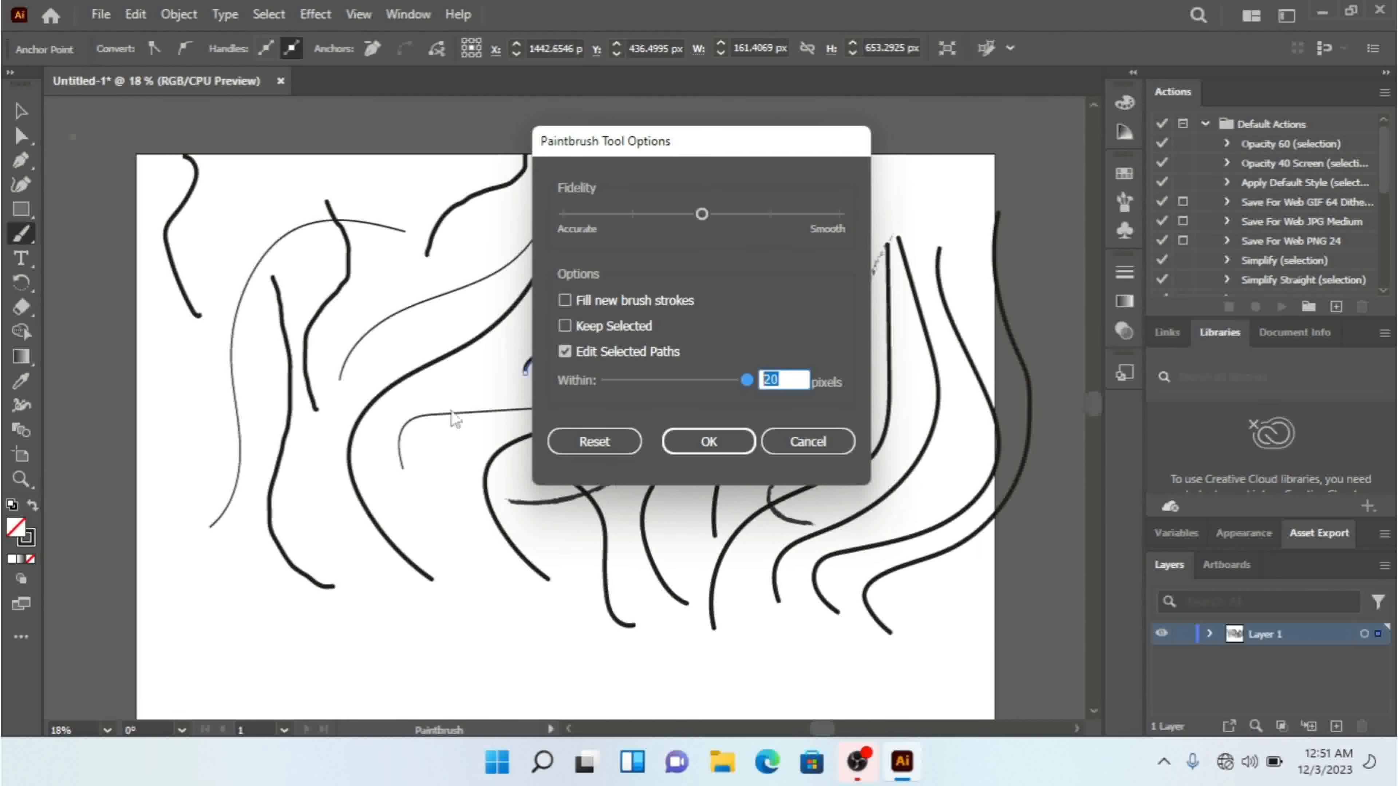
{"action": "left_click", "coordinate": [605, 429]}
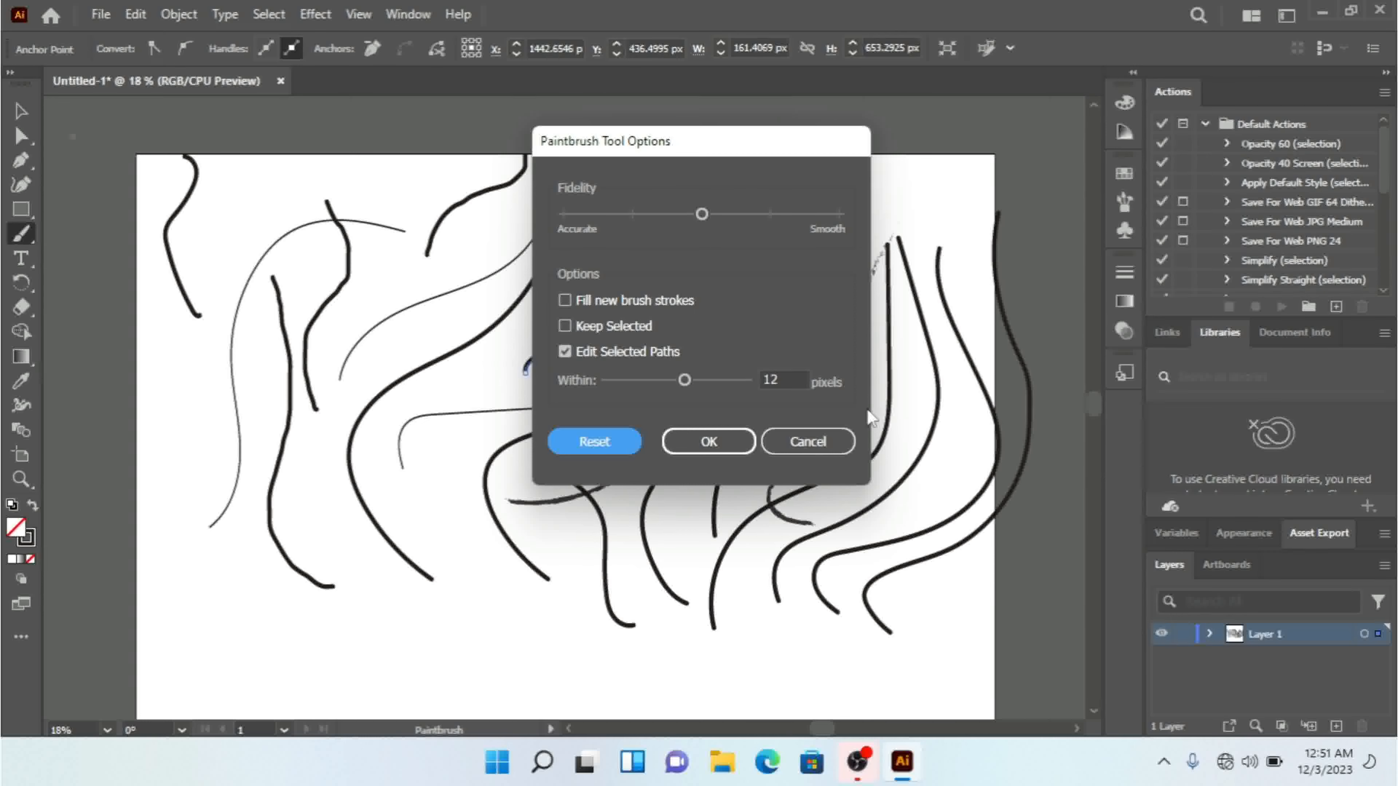
{"action": "left_click", "coordinate": [710, 442]}
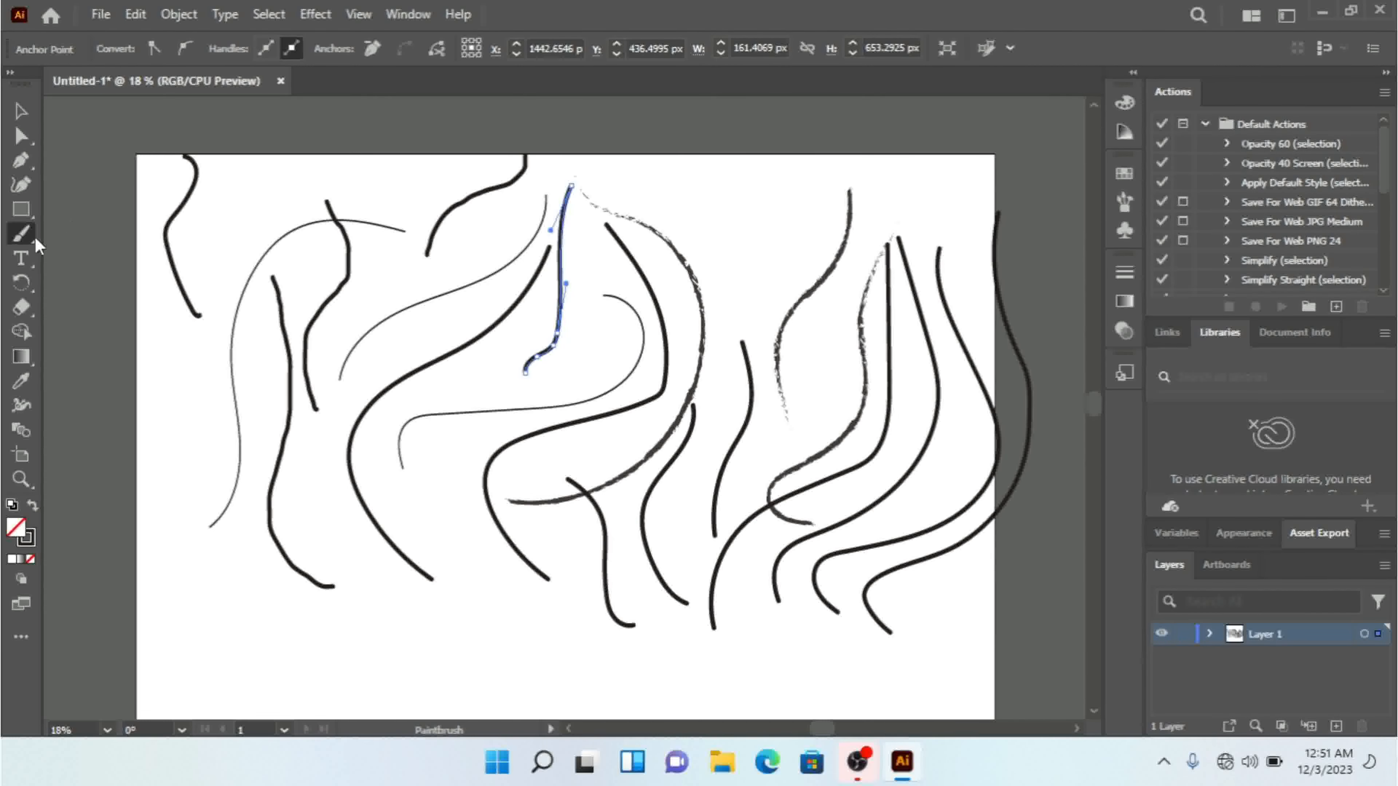
Step: Select all the painted strokes on the artboard and delete them
{"action": "left_click", "coordinate": [18, 237]}
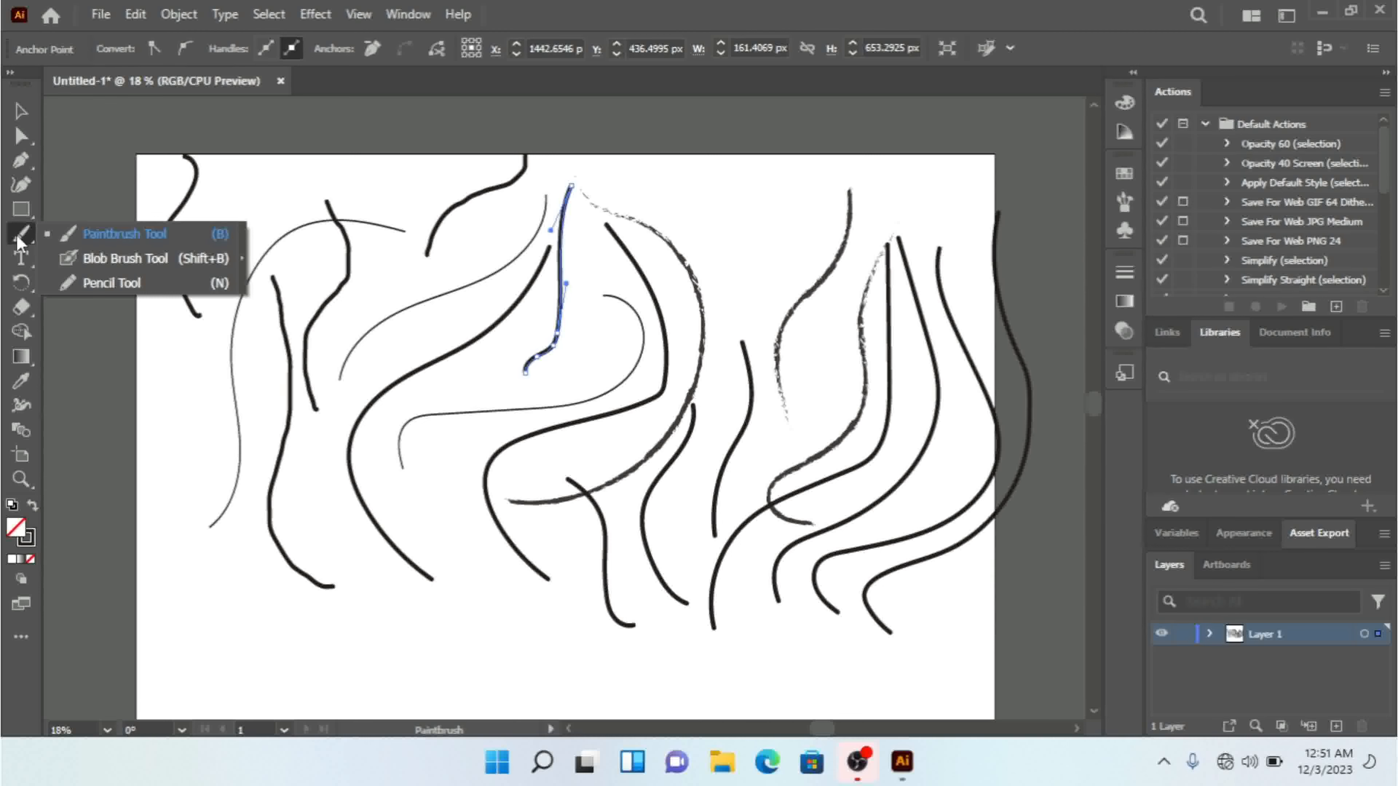
{"action": "left_click", "coordinate": [19, 112]}
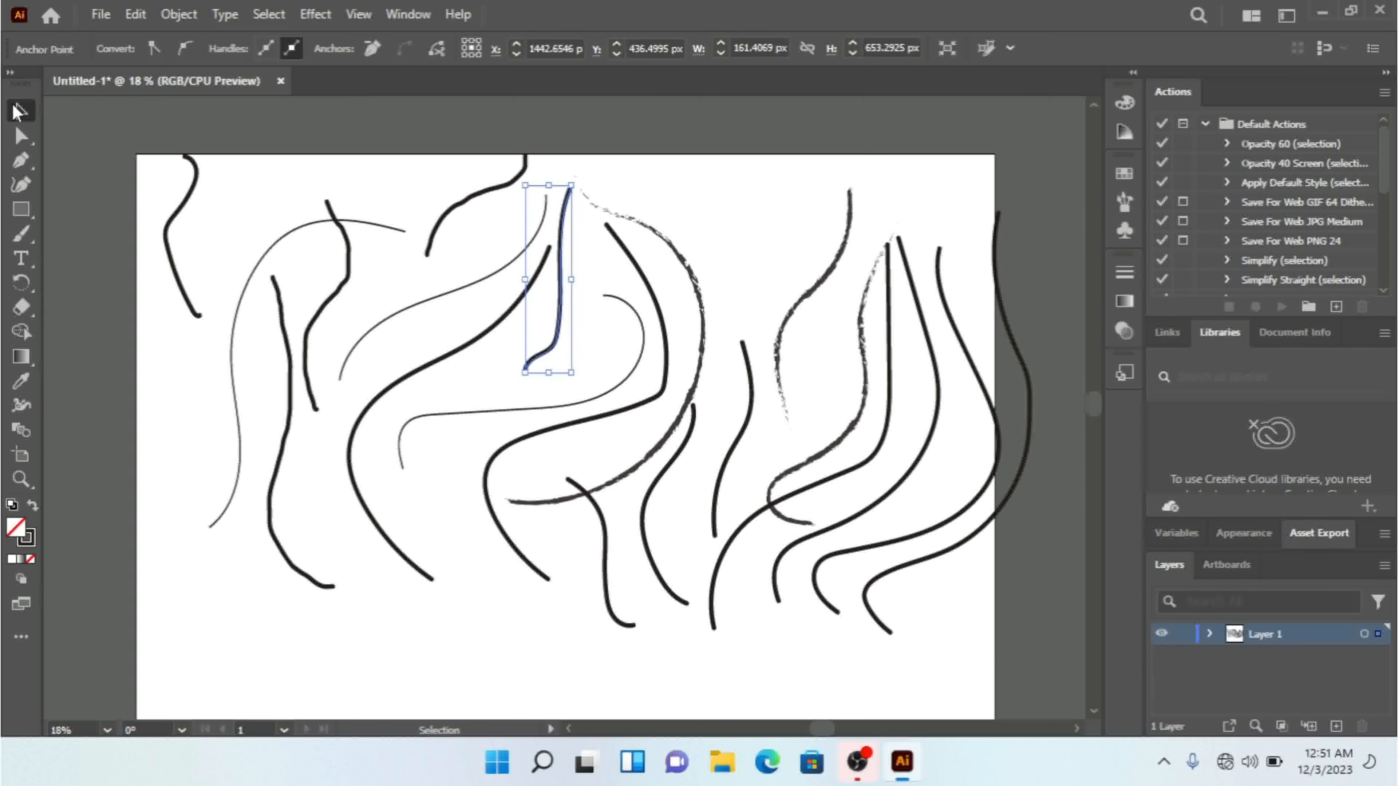
{"action": "left_click_drag", "start_coordinate": [115, 115], "coordinate": [1052, 649]}
{"action": "key", "text": "Delete"}
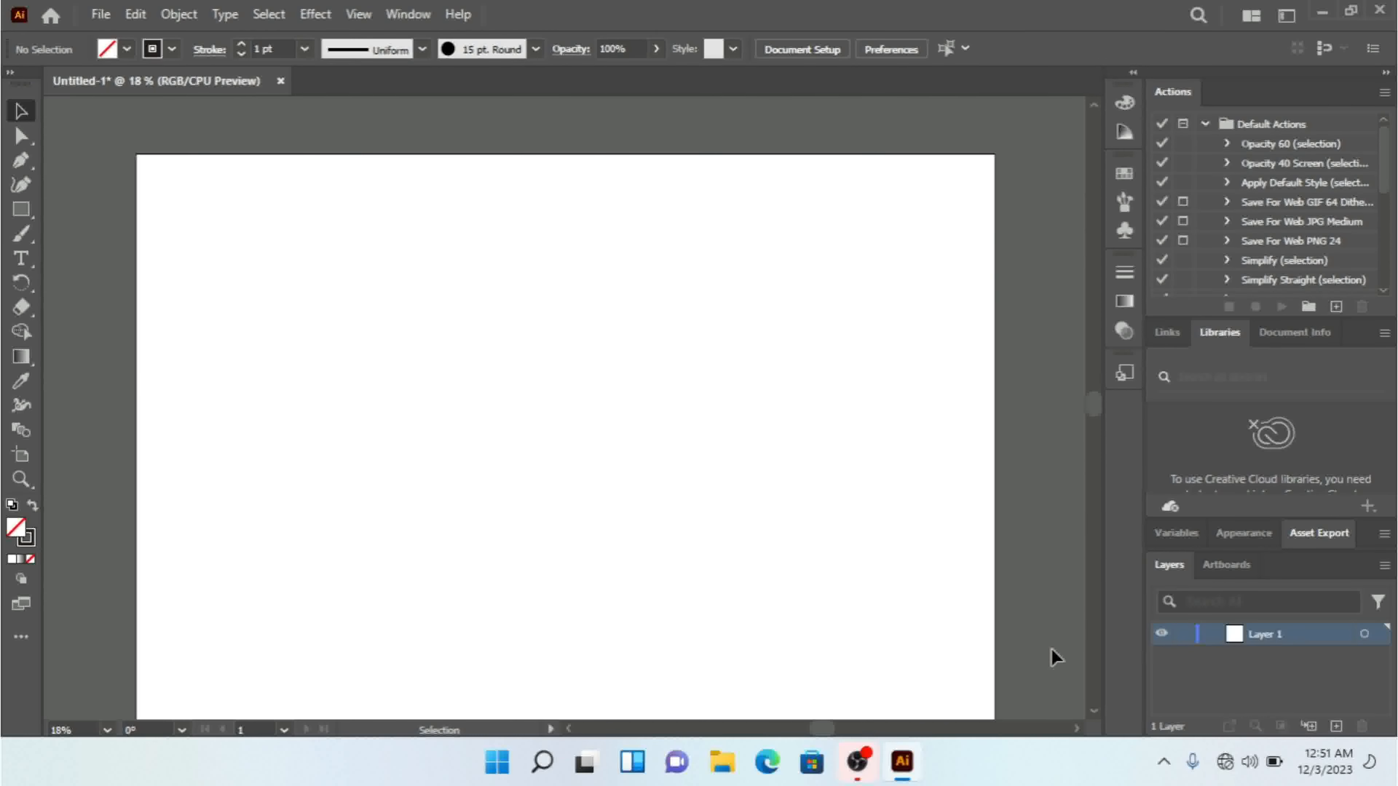
Step: Switch to the Blob Brush Tool and paint three long curved strokes across the left half of the empty artboard
{"action": "left_click", "coordinate": [26, 242]}
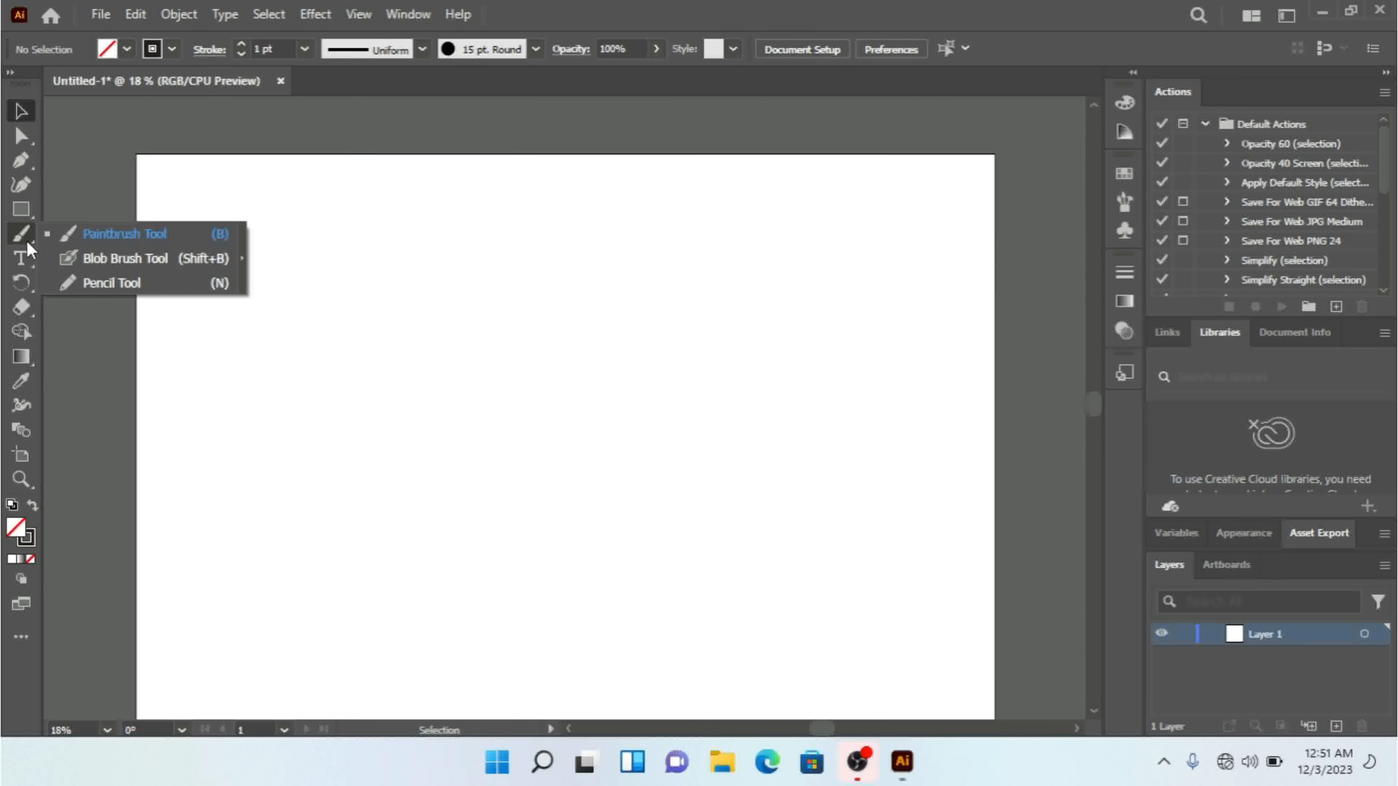
{"action": "left_click", "coordinate": [139, 259]}
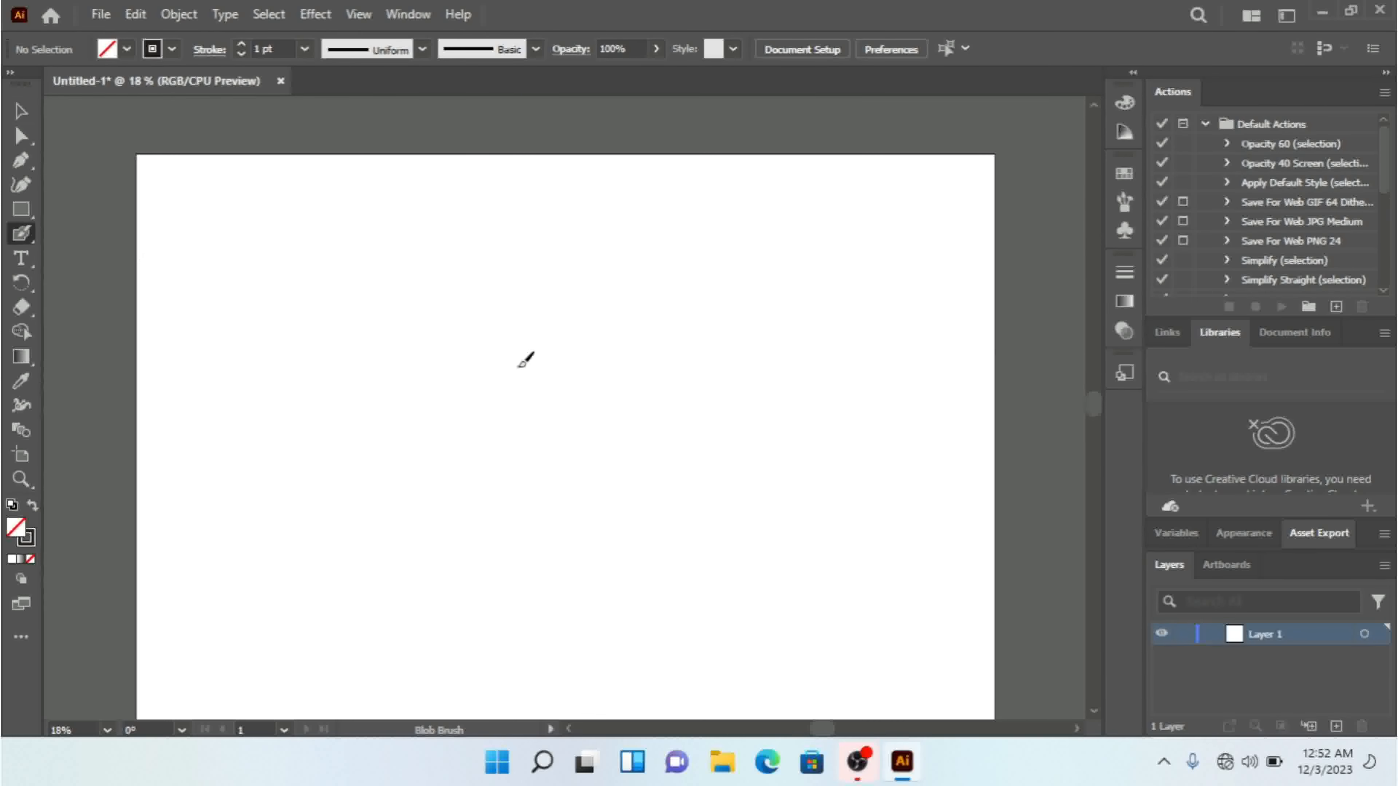
{"action": "mouse_move", "coordinate": [591, 213]}
{"action": "left_mouse_down"}
{"action": "mouse_move", "coordinate": [581, 272]}
{"action": "mouse_move", "coordinate": [348, 442]}
{"action": "left_mouse_up"}
{"action": "mouse_move", "coordinate": [499, 509]}
{"action": "left_mouse_down"}
{"action": "mouse_move", "coordinate": [654, 306]}
{"action": "mouse_move", "coordinate": [523, 173]}
{"action": "left_mouse_up"}
{"action": "mouse_move", "coordinate": [438, 187]}
{"action": "left_mouse_down"}
{"action": "mouse_move", "coordinate": [451, 217]}
{"action": "mouse_move", "coordinate": [397, 323]}
{"action": "mouse_move", "coordinate": [289, 351]}
{"action": "mouse_move", "coordinate": [271, 435]}
{"action": "left_mouse_up"}
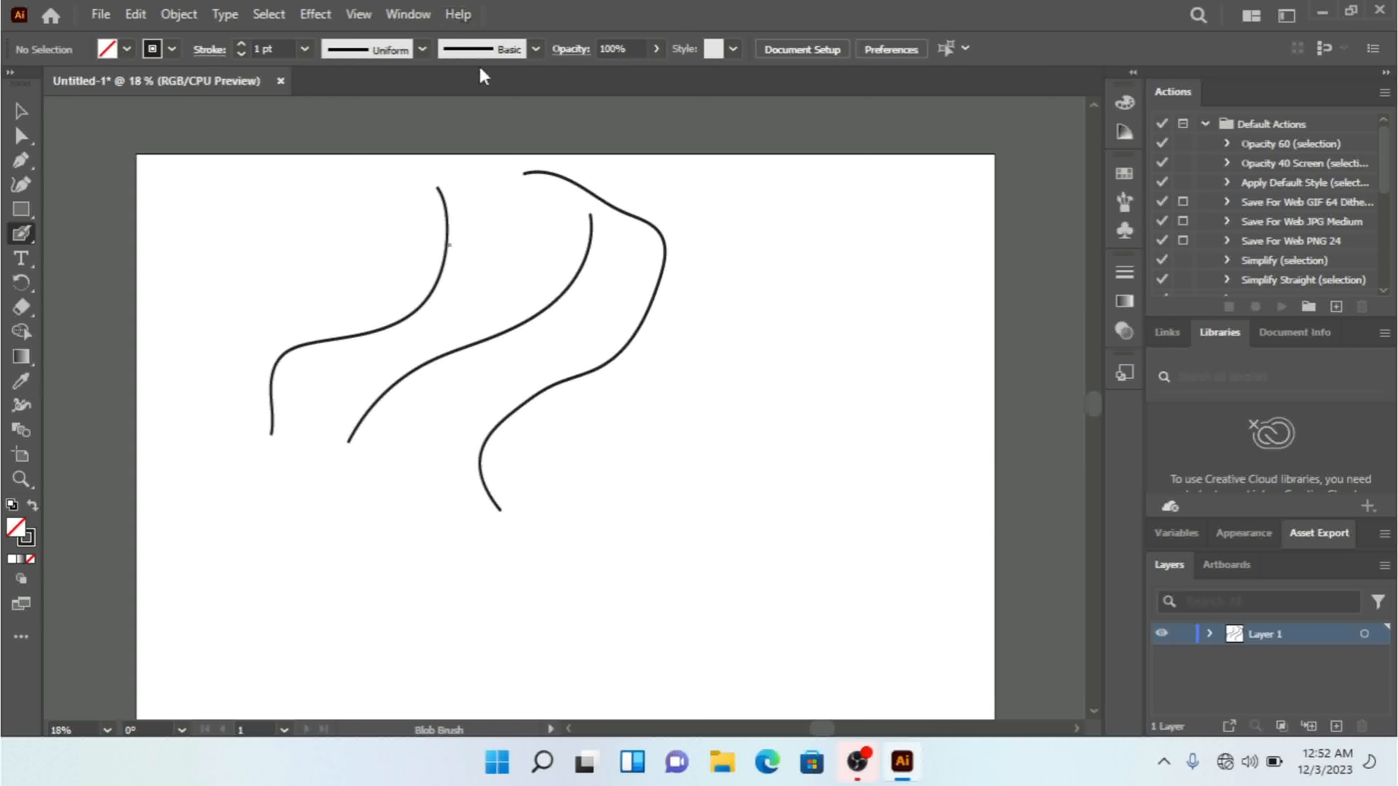
Step: Keep the Basic brush and paint two more Blob Brush strokes, one beyond the rightmost curve and one between the left curves
{"action": "left_click", "coordinate": [479, 54]}
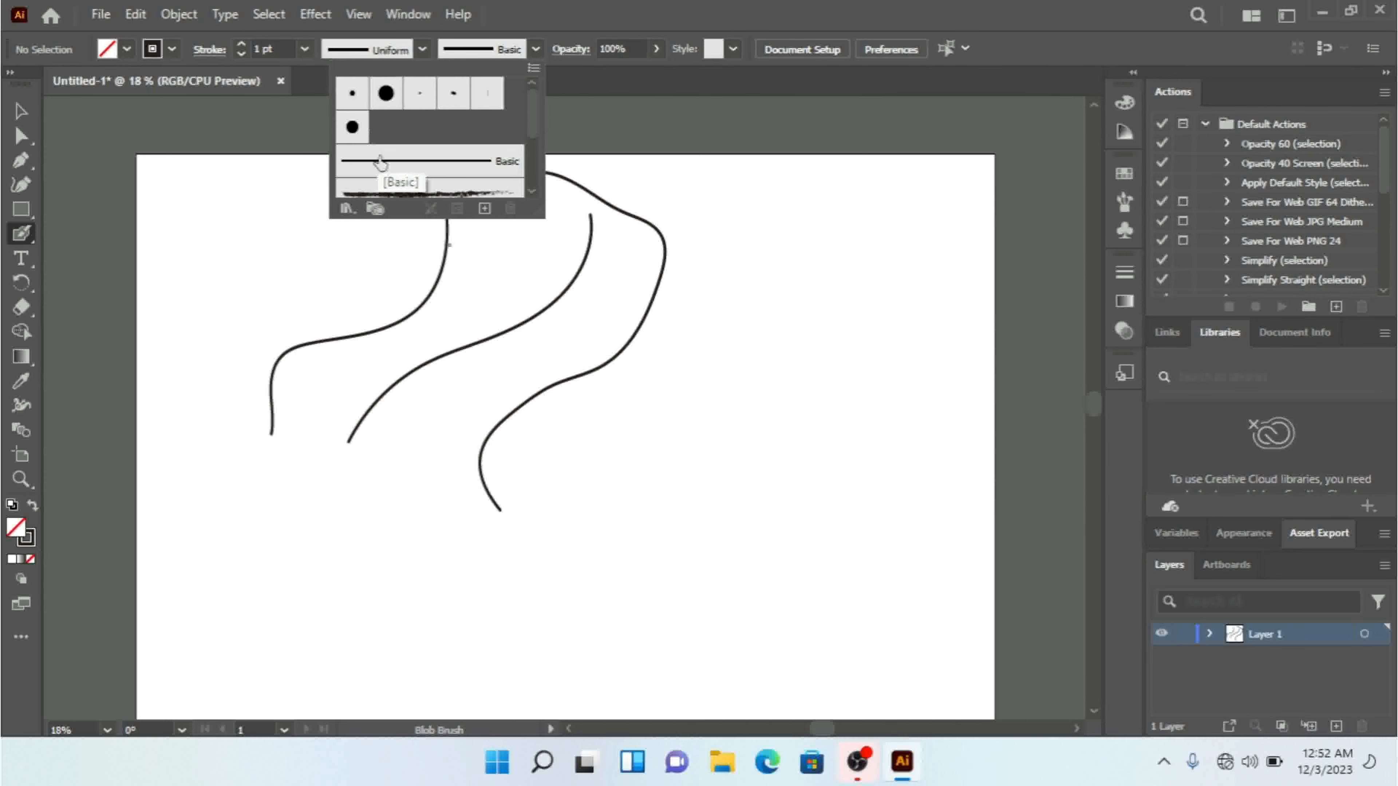
{"action": "left_click", "coordinate": [749, 501]}
{"action": "mouse_move", "coordinate": [685, 453]}
{"action": "left_mouse_down"}
{"action": "mouse_move", "coordinate": [752, 220]}
{"action": "mouse_move", "coordinate": [692, 163]}
{"action": "left_mouse_up"}
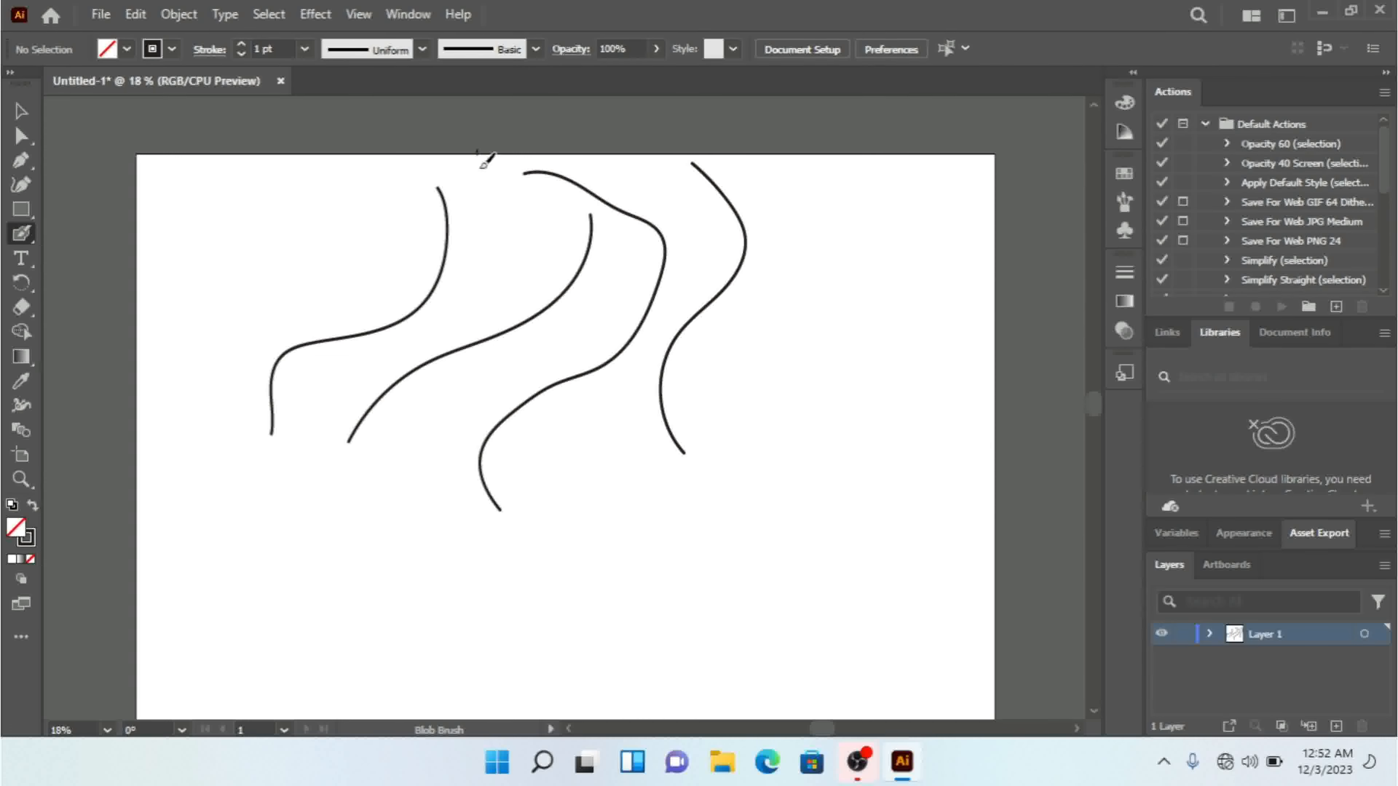
{"action": "left_click_drag", "start_coordinate": [476, 150], "coordinate": [370, 355]}
Step: Choose the rough charcoal-like art brush and paint a Blob Brush stroke along the artboard's left edge
{"action": "left_click", "coordinate": [484, 51]}
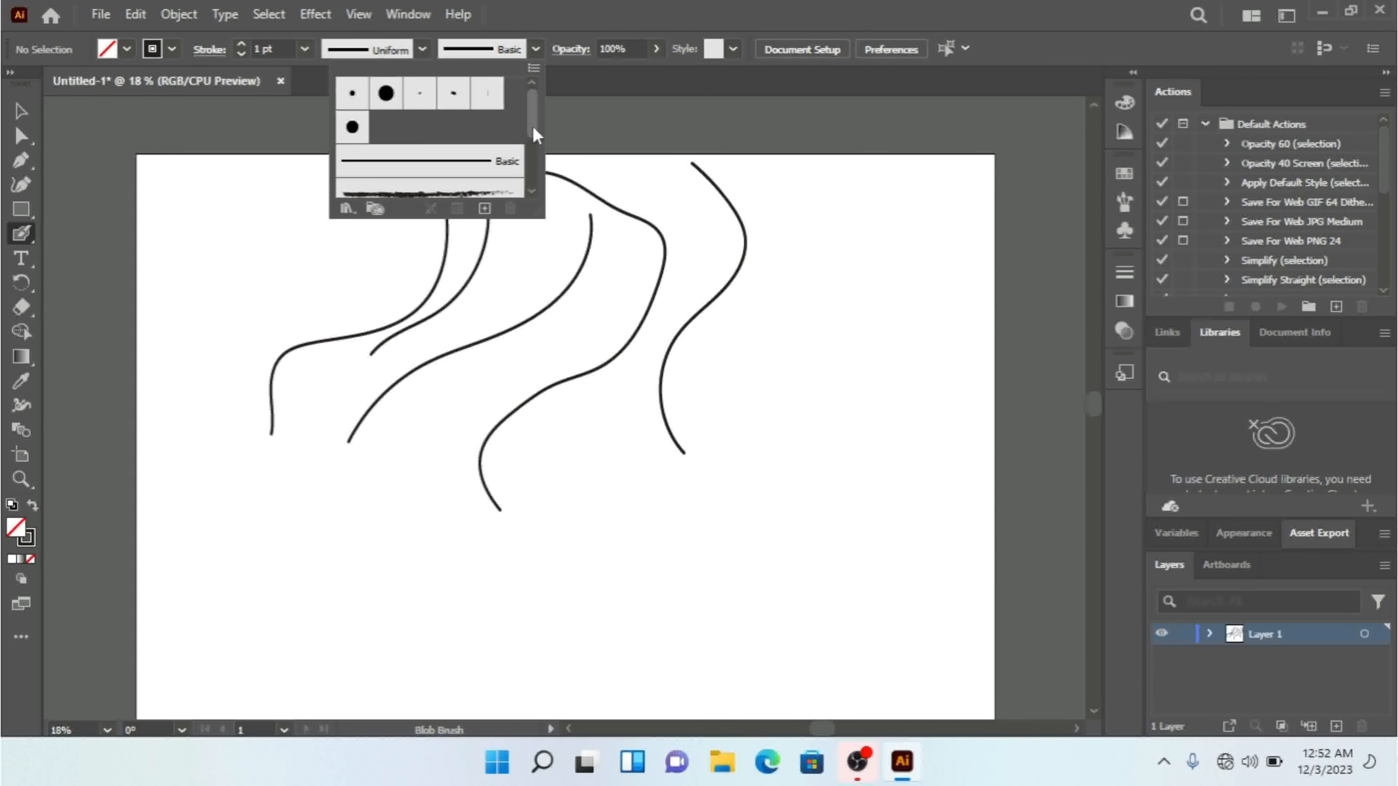
{"action": "scroll", "coordinate": [533, 126], "scroll_direction": "down", "scroll_amount": 2}
{"action": "left_click", "coordinate": [450, 119]}
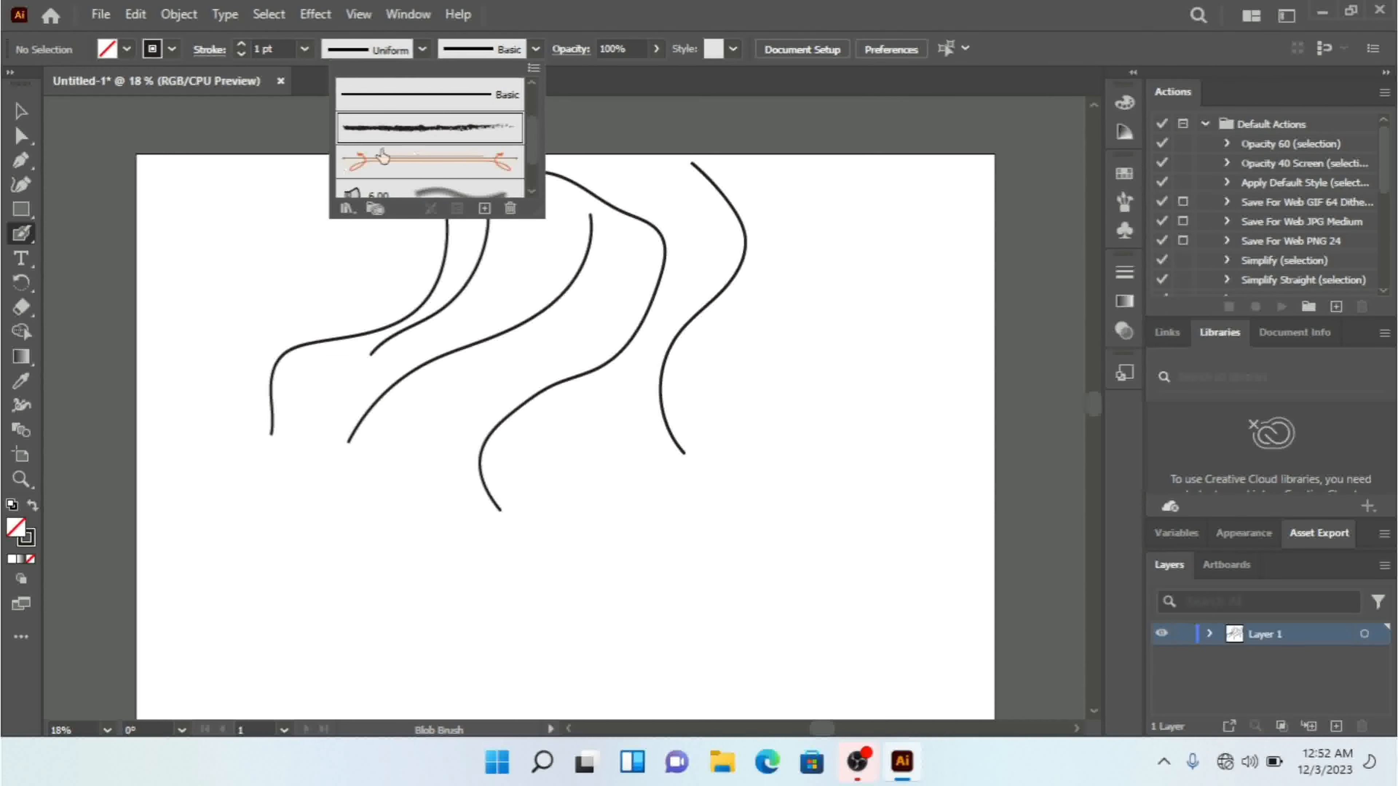
{"action": "left_click_drag", "start_coordinate": [291, 202], "coordinate": [162, 462]}
Step: Select the leftmost stroke and apply the rough charcoal-like art brush to it
{"action": "left_click", "coordinate": [21, 111]}
{"action": "left_click", "coordinate": [144, 331]}
{"action": "left_click", "coordinate": [535, 50]}
{"action": "left_click", "coordinate": [429, 128]}
Step: Increase the stroke weight of the selected leftmost path to 12 pt
{"action": "left_click", "coordinate": [241, 45]}
{"action": "left_click", "coordinate": [241, 45]}
{"action": "triple_click", "coordinate": [240, 45]}
{"action": "left_click", "coordinate": [240, 45]}
{"action": "left_click", "coordinate": [240, 46]}
{"action": "left_click", "coordinate": [240, 45]}
{"action": "left_click", "coordinate": [240, 45]}
{"action": "left_click", "coordinate": [240, 45]}
{"action": "left_click", "coordinate": [240, 45]}
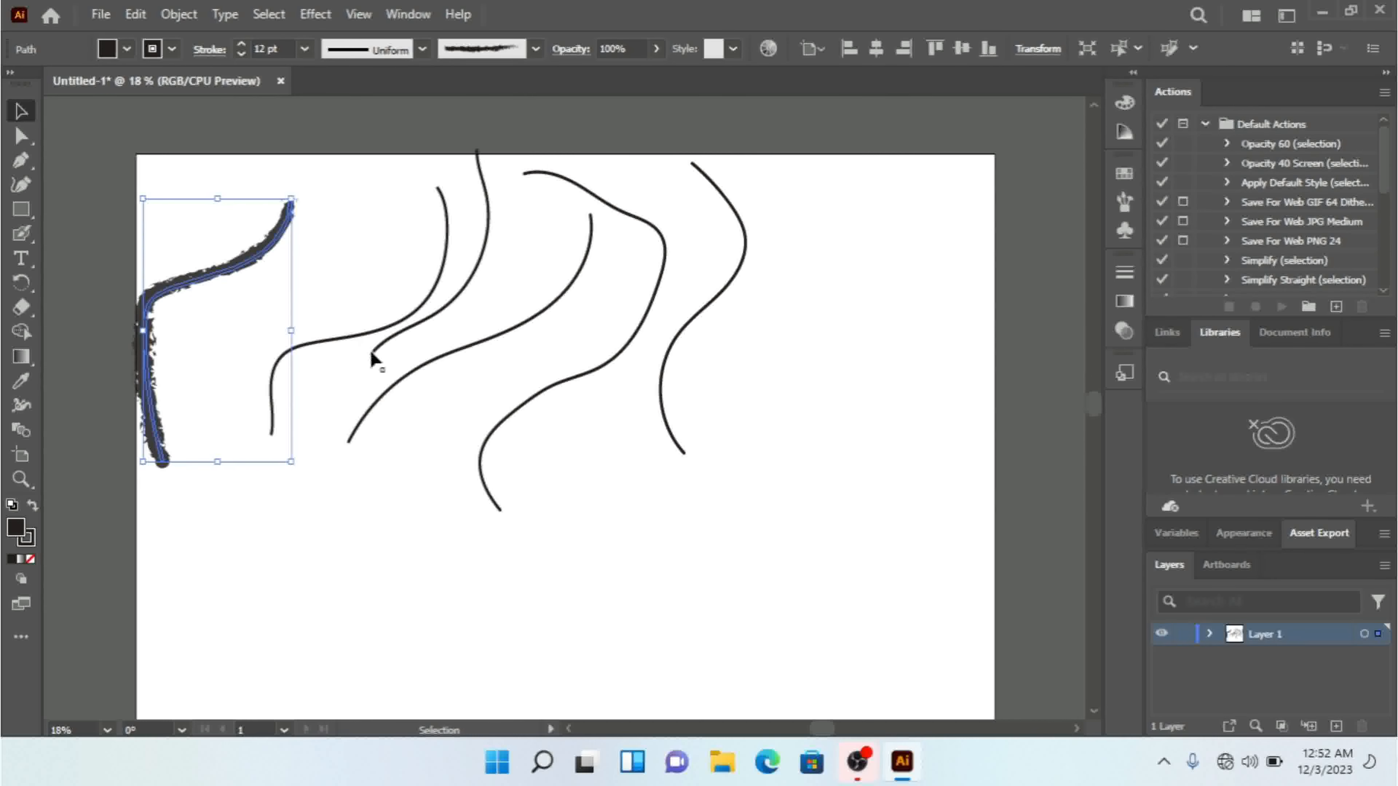
Step: Deselect the thick stroke and paint a short curved Blob Brush stroke in the right part of the artboard
{"action": "left_click", "coordinate": [339, 255]}
{"action": "left_click", "coordinate": [22, 230]}
{"action": "left_click_drag", "start_coordinate": [877, 237], "coordinate": [866, 426]}
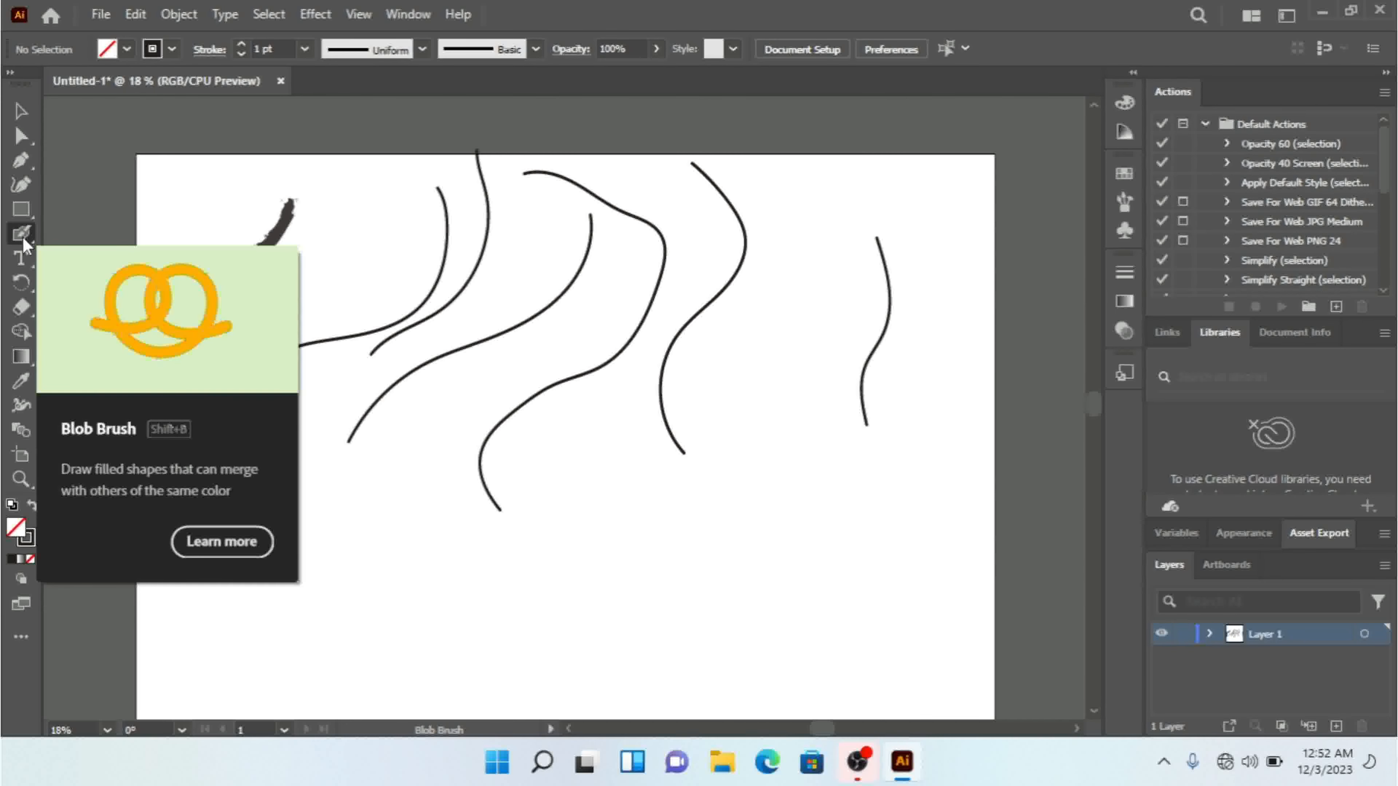
Step: Open the Blob Brush Tool options, raise Fidelity one notch toward Smooth and set the brush size to 1296 pt
{"action": "double_click", "coordinate": [22, 236]}
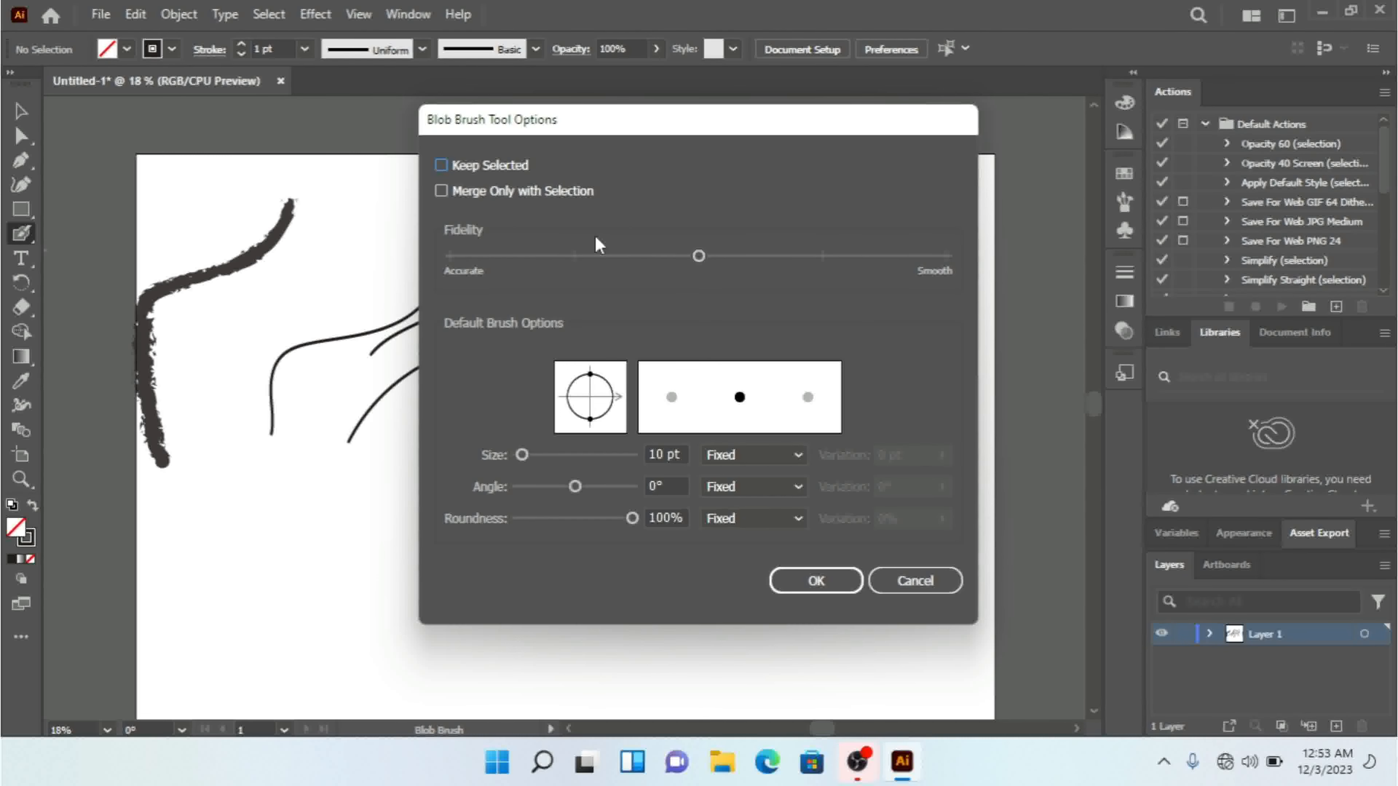
{"action": "left_click_drag", "start_coordinate": [705, 258], "coordinate": [799, 264]}
{"action": "left_click_drag", "start_coordinate": [524, 459], "coordinate": [648, 457]}
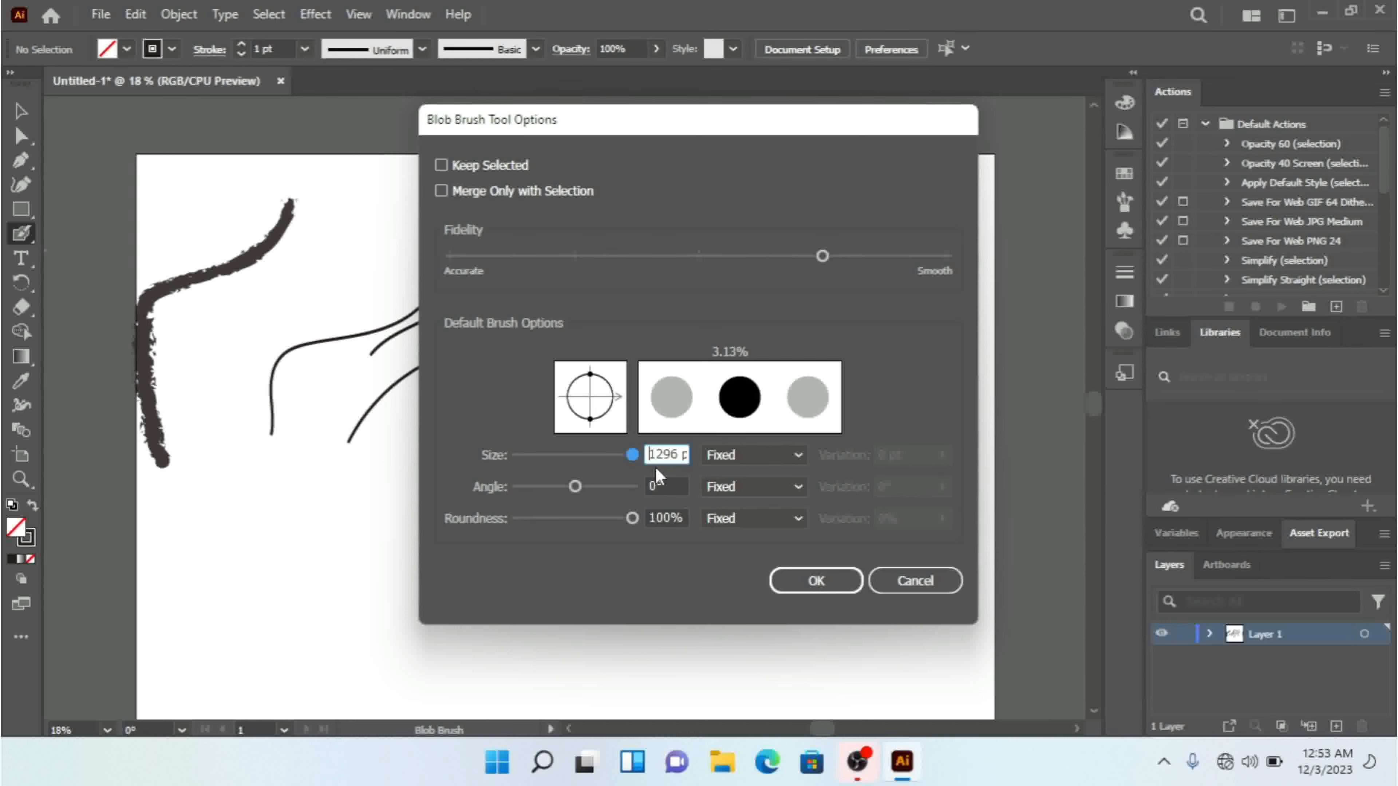
Step: Try the Random mode for the brush's Size and Angle, and return both to Fixed
{"action": "left_click", "coordinate": [777, 459]}
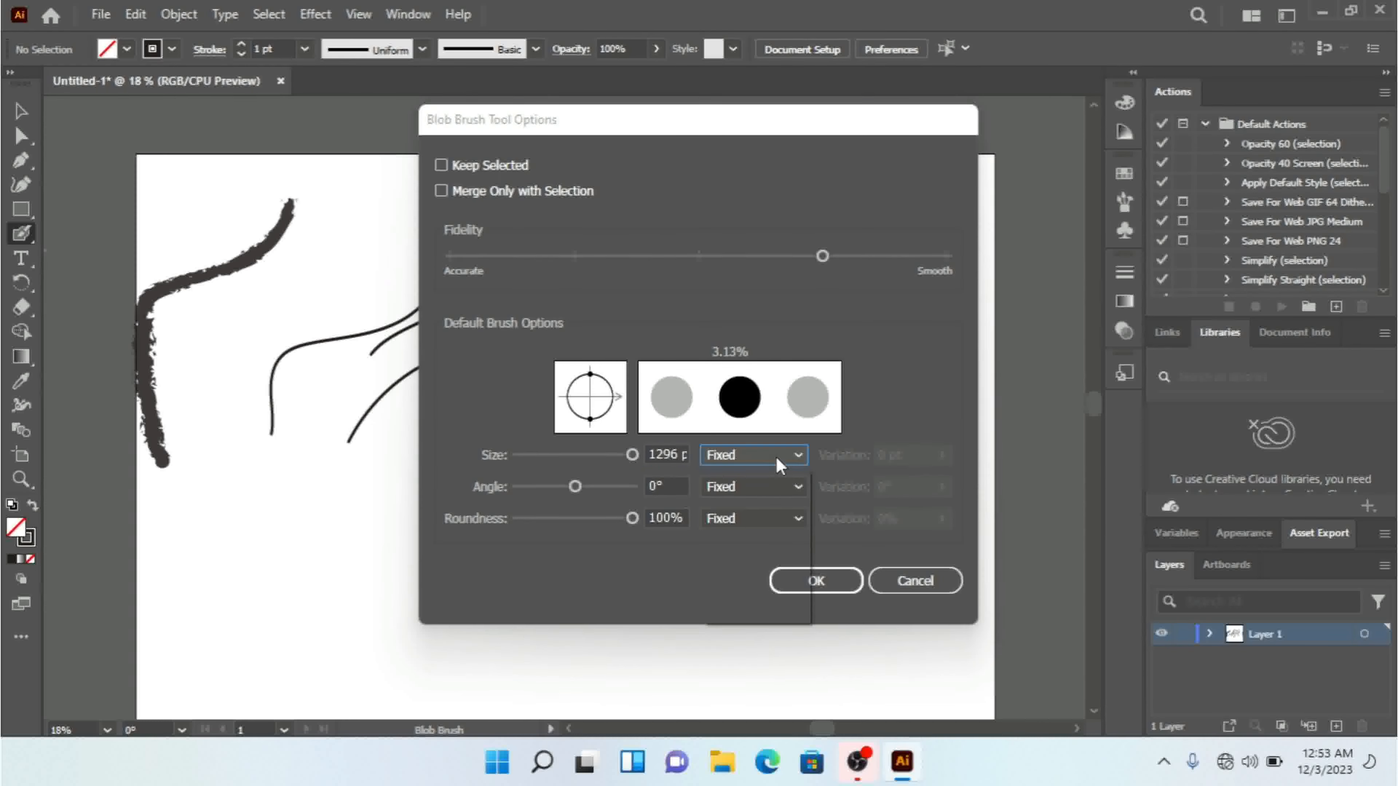
{"action": "left_click", "coordinate": [764, 500]}
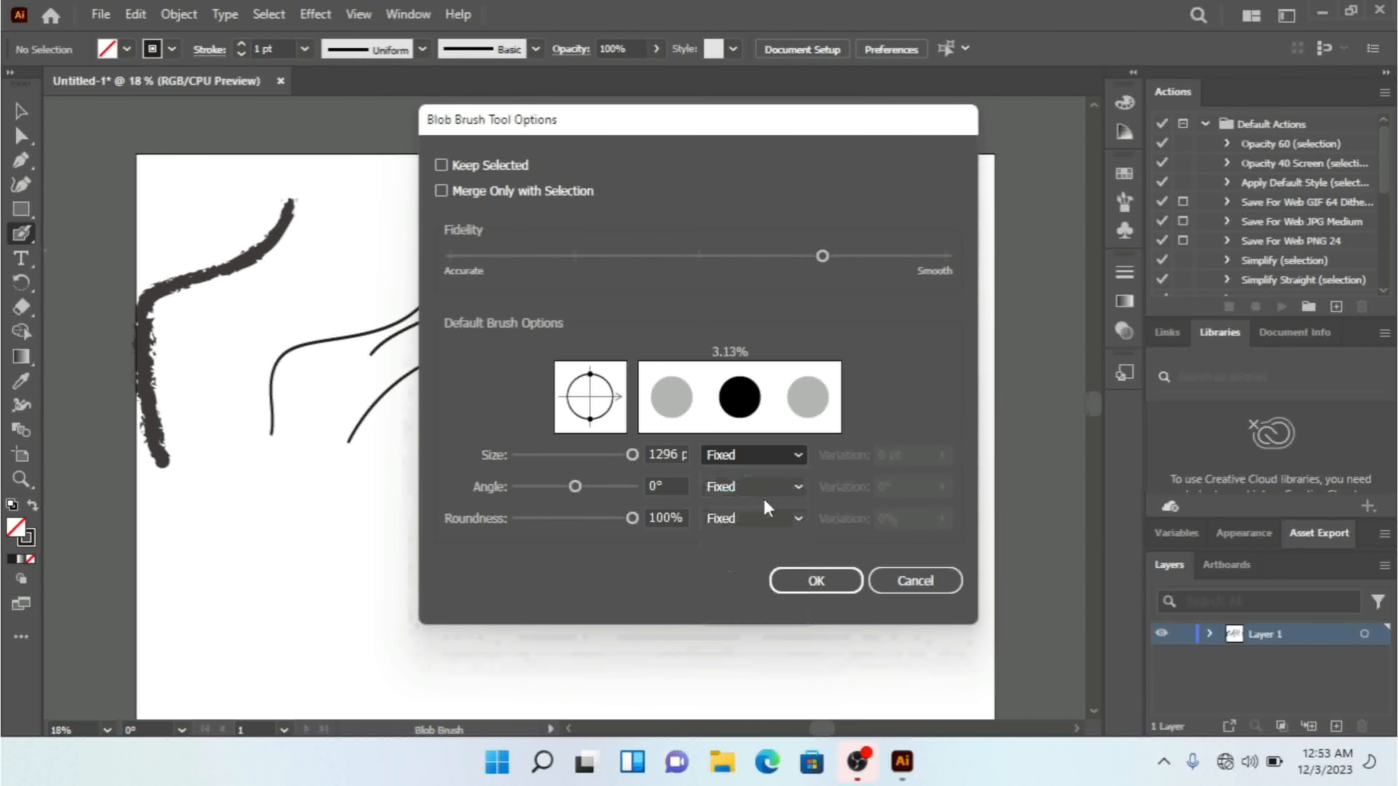
{"action": "left_click", "coordinate": [769, 464]}
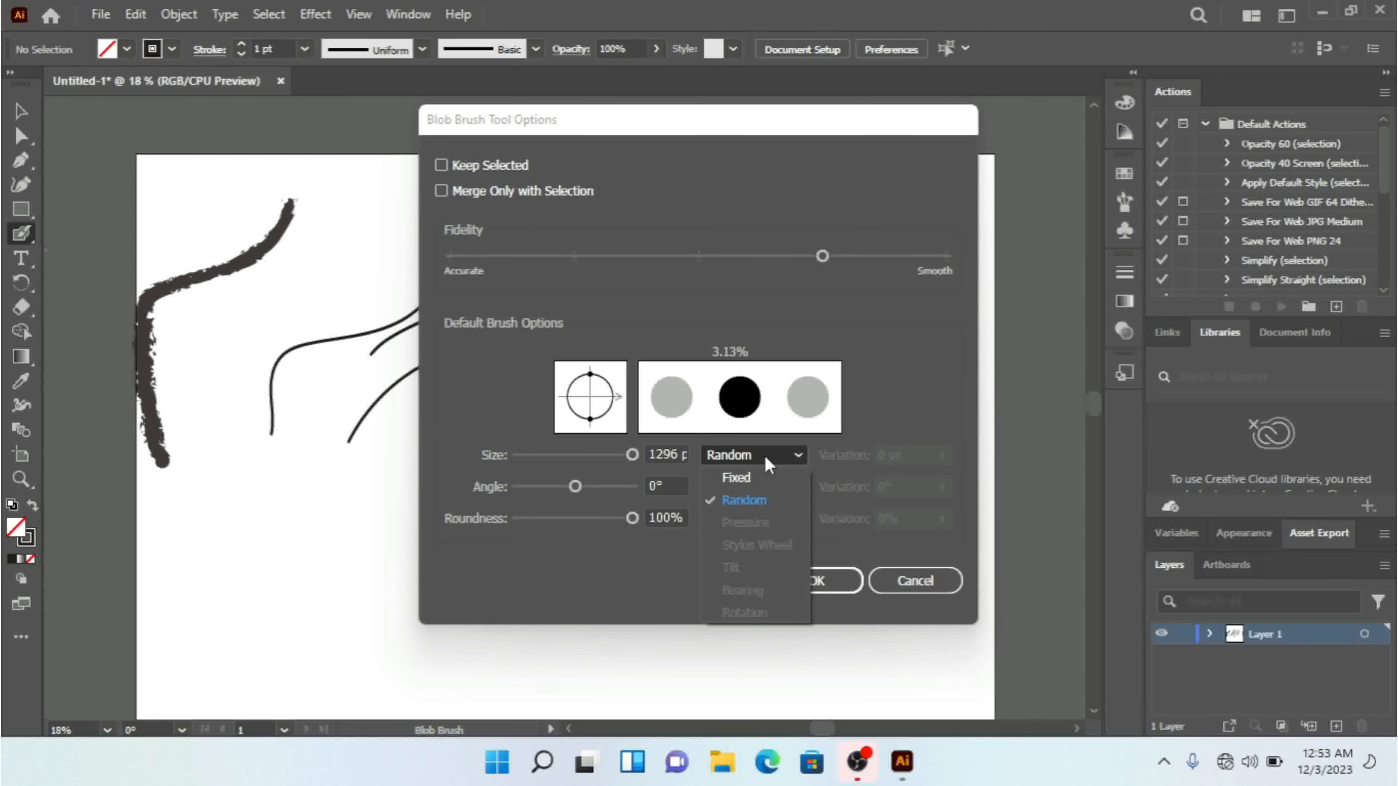
{"action": "left_click", "coordinate": [745, 474]}
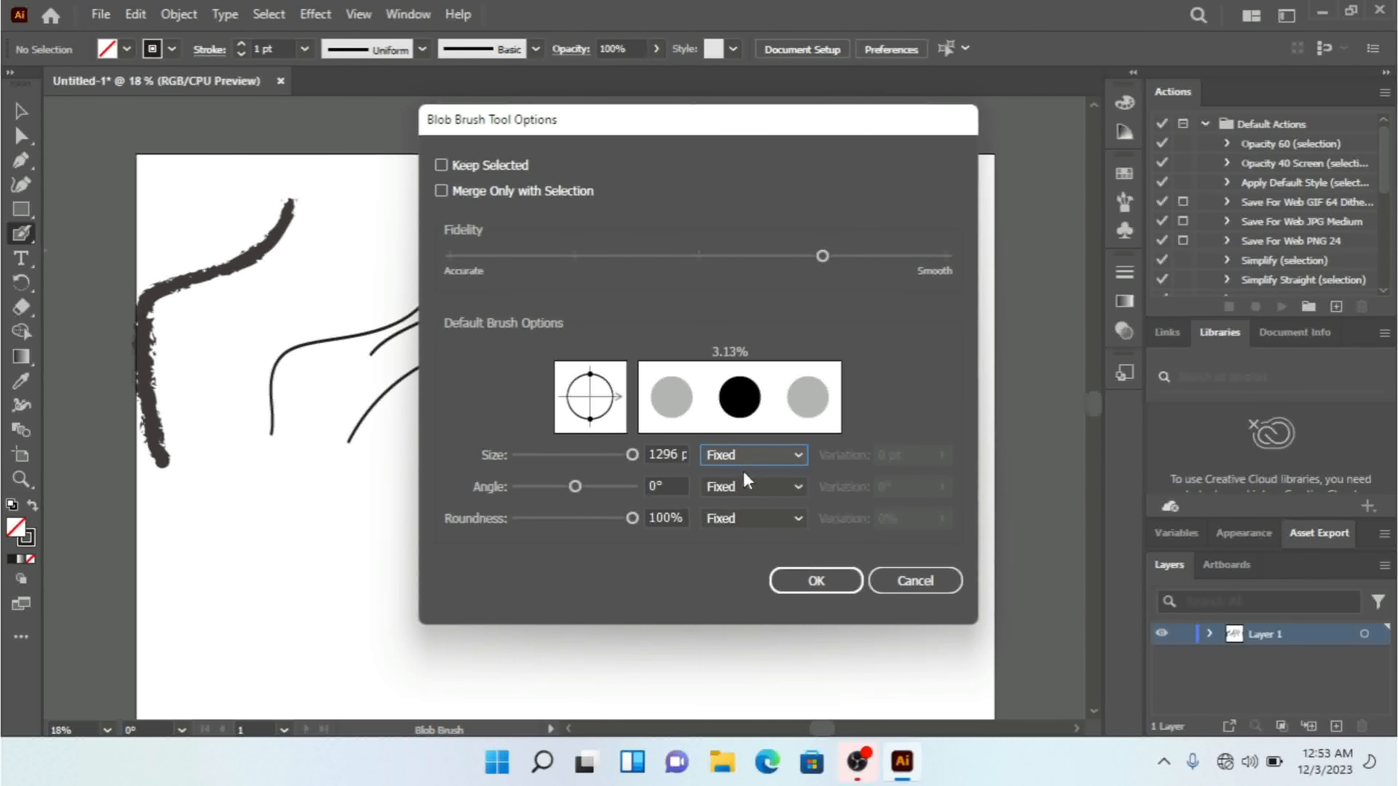
{"action": "left_click", "coordinate": [747, 446]}
{"action": "left_click", "coordinate": [749, 496]}
{"action": "left_click", "coordinate": [753, 487]}
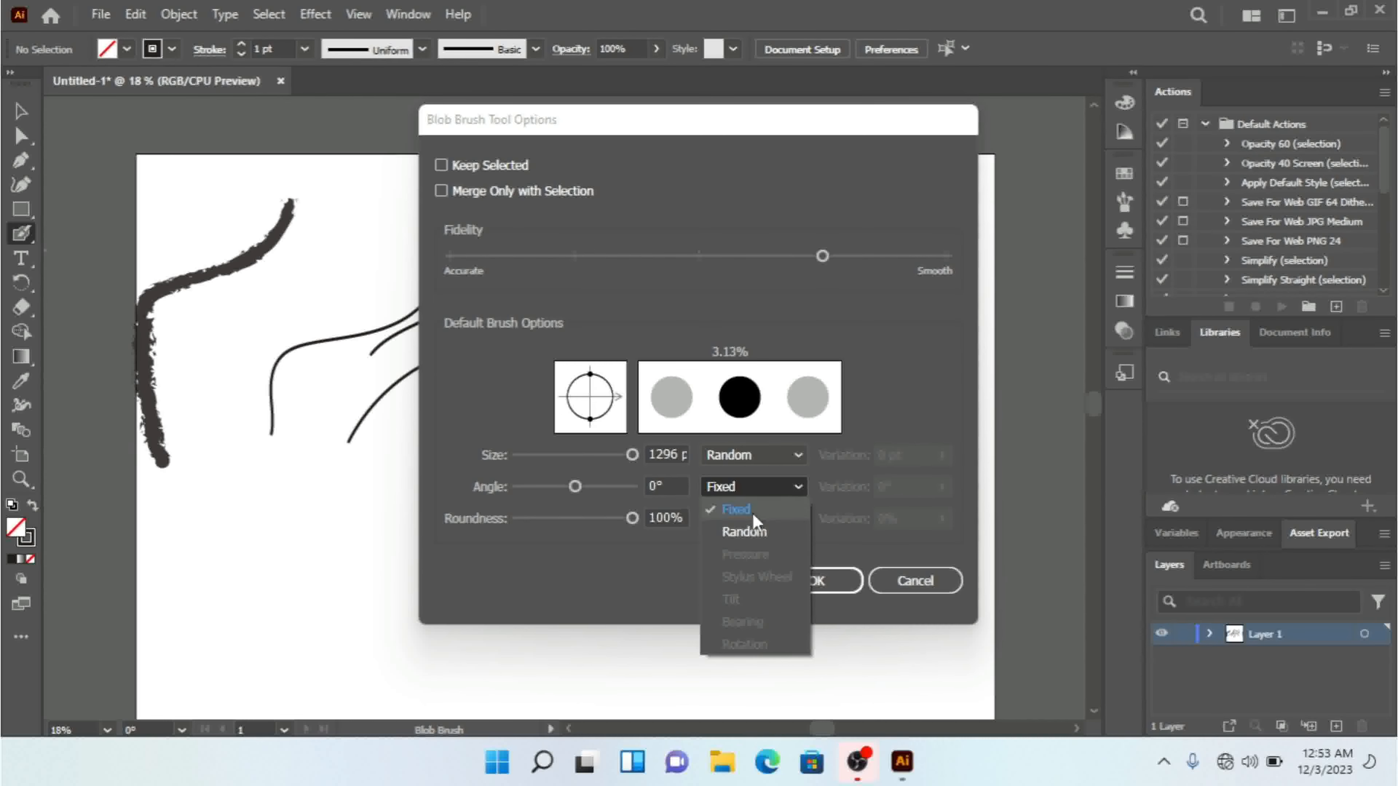
{"action": "left_click", "coordinate": [752, 532]}
{"action": "left_click", "coordinate": [750, 454]}
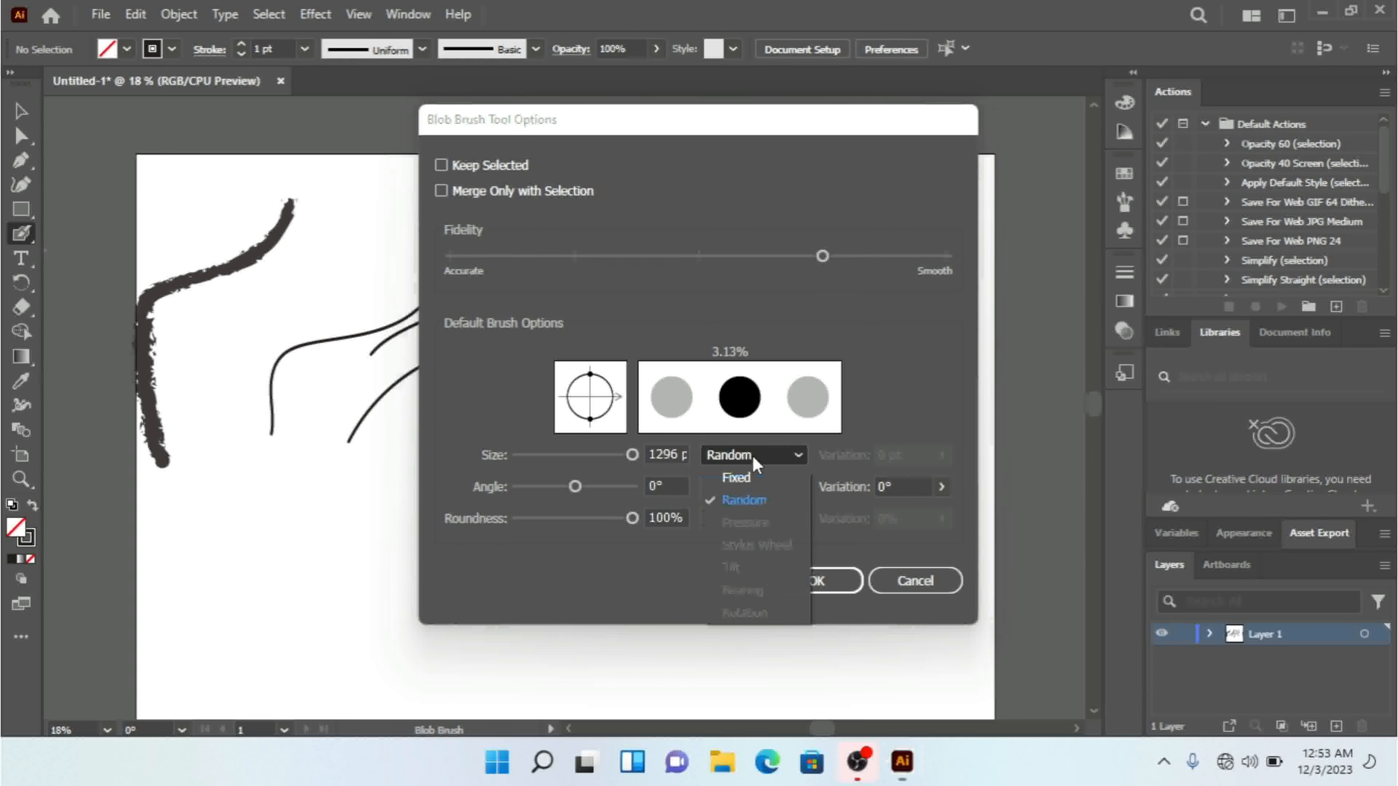
{"action": "left_click", "coordinate": [745, 482]}
{"action": "left_click", "coordinate": [745, 482]}
{"action": "left_click", "coordinate": [744, 503]}
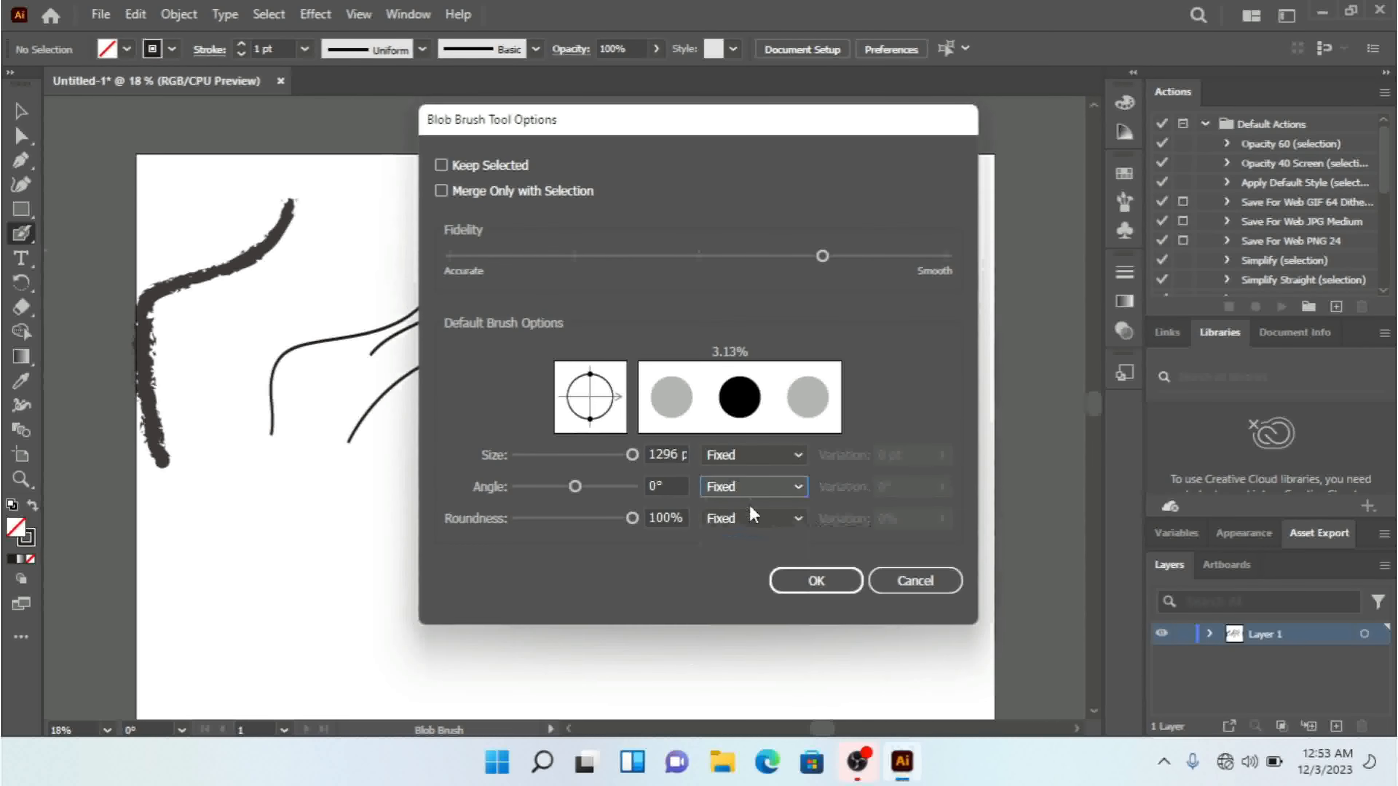
Step: Set Angle to Random, the brush size to 190 pt, and Size to Random with a 79 pt variation
{"action": "left_click", "coordinate": [734, 487]}
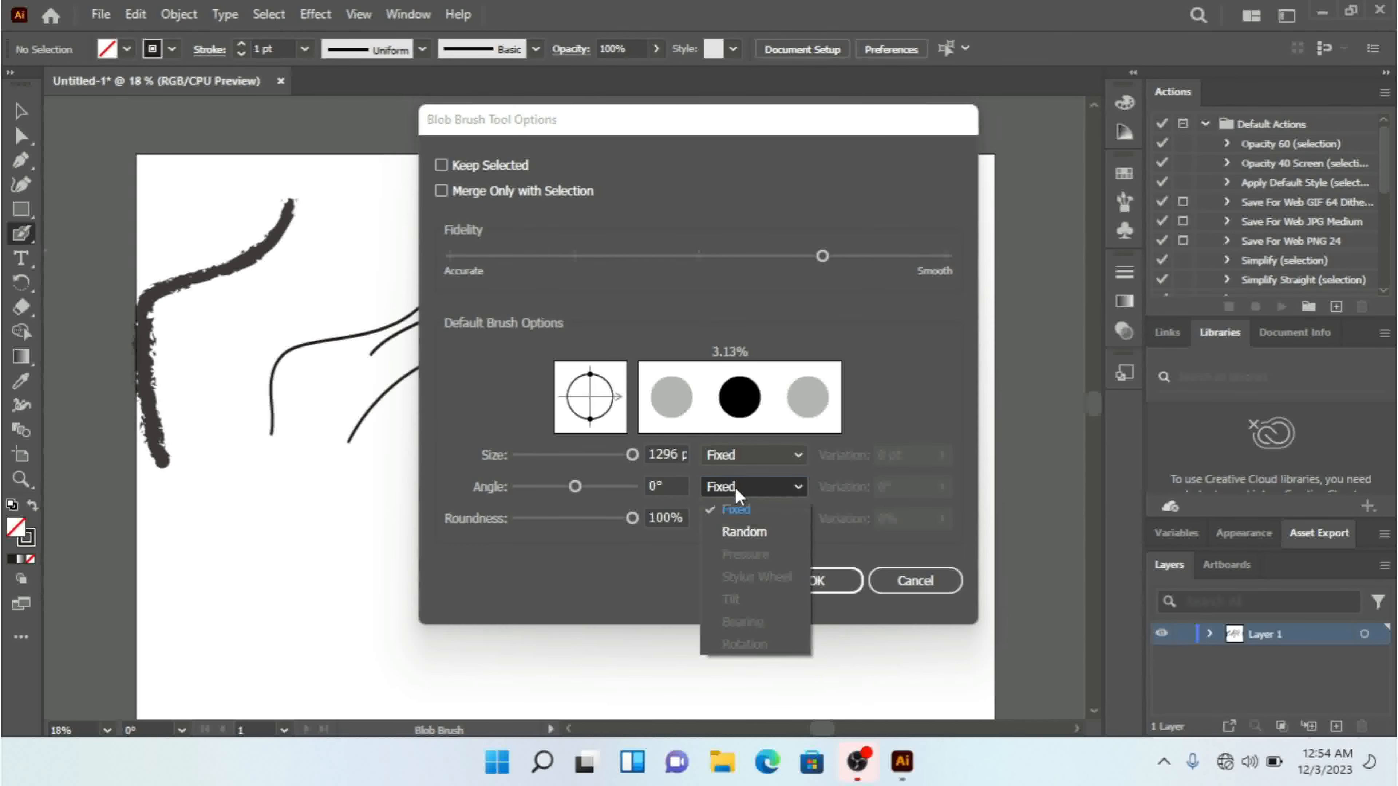
{"action": "left_click", "coordinate": [752, 532]}
{"action": "left_click_drag", "start_coordinate": [632, 455], "coordinate": [595, 456]}
{"action": "left_click", "coordinate": [750, 465]}
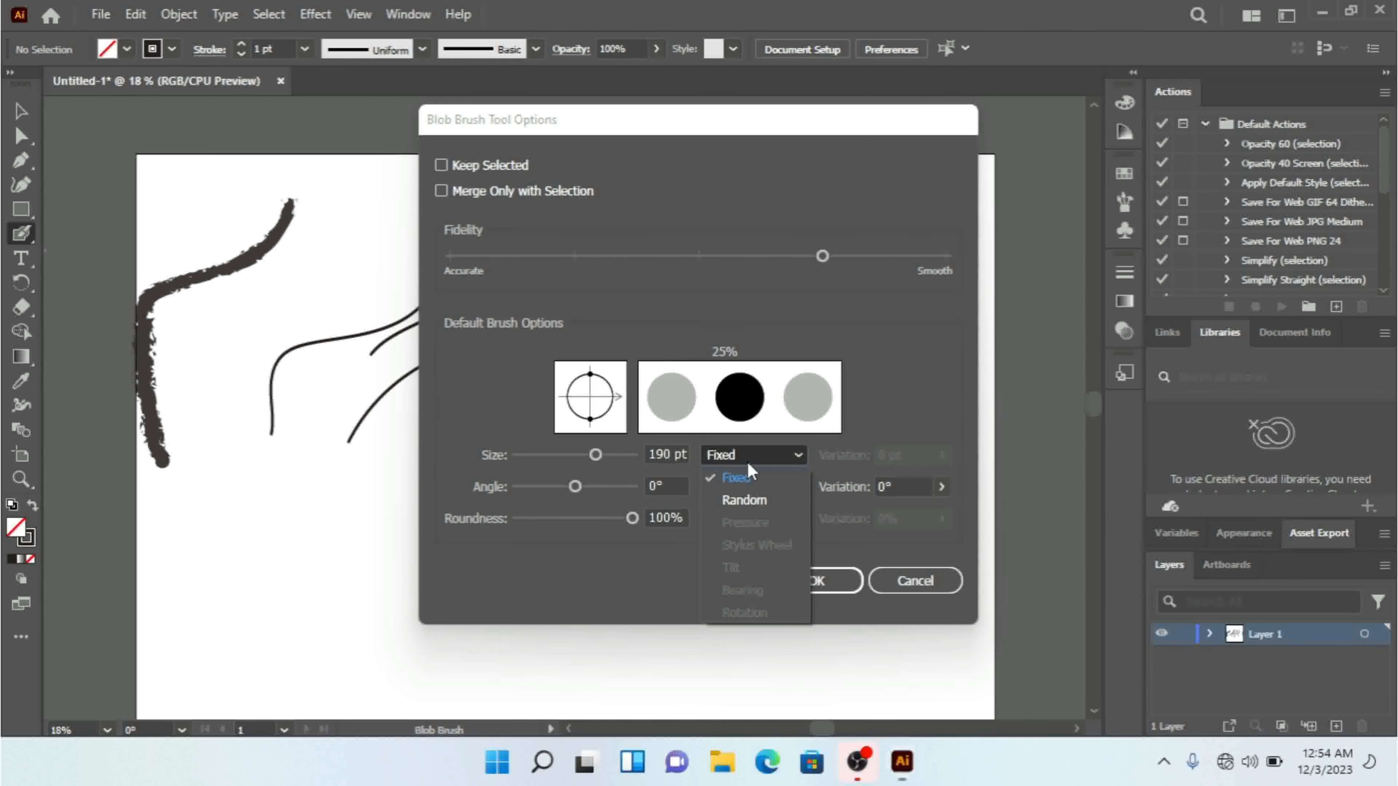
{"action": "left_click", "coordinate": [750, 488]}
{"action": "left_click", "coordinate": [752, 462]}
{"action": "left_click", "coordinate": [752, 479]}
Step: Set the brush angle to 105°, and try a roundness of 33% before restoring it to 100%
{"action": "mouse_move", "coordinate": [581, 488]}
{"action": "left_mouse_down"}
{"action": "mouse_move", "coordinate": [666, 492]}
{"action": "mouse_move", "coordinate": [508, 493]}
{"action": "left_mouse_up"}
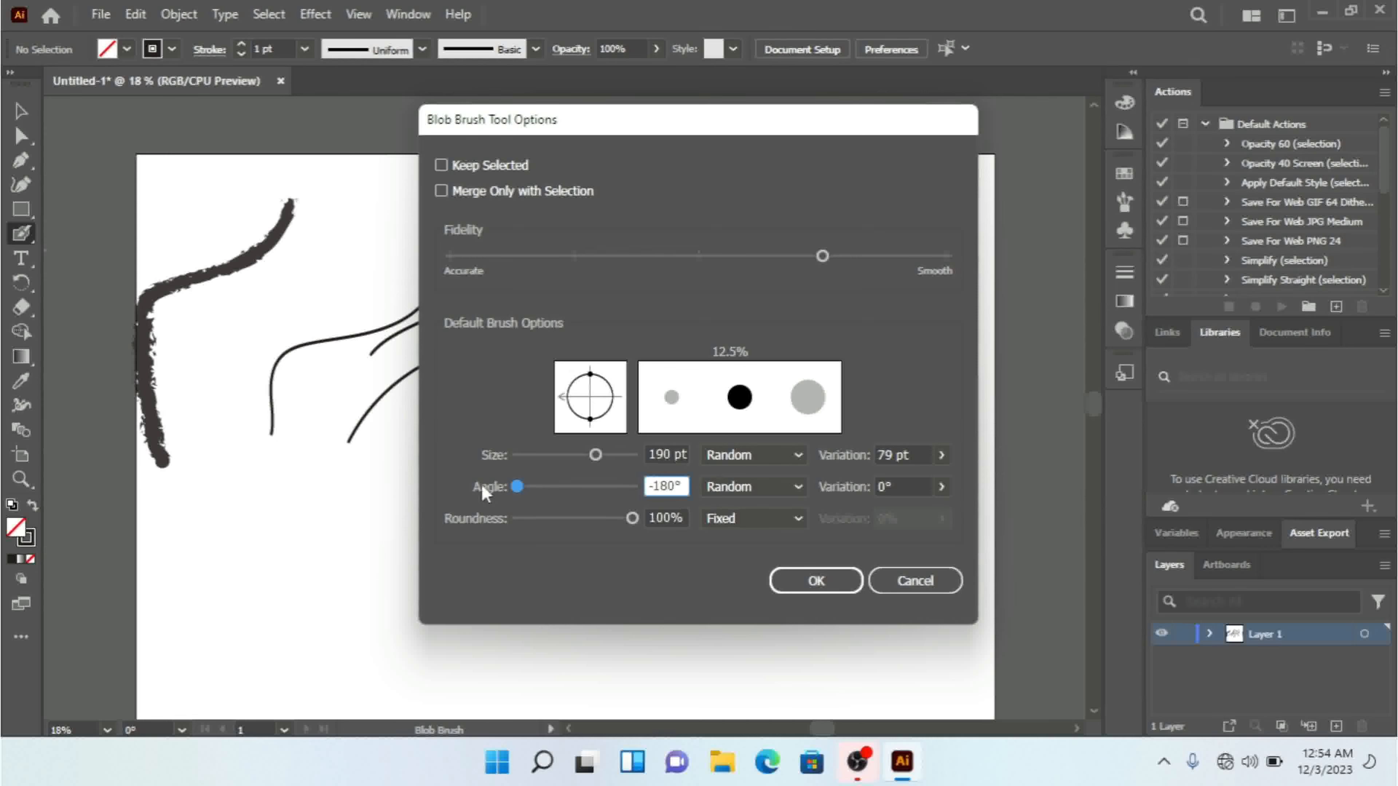
{"action": "mouse_move", "coordinate": [482, 485]}
{"action": "left_mouse_down"}
{"action": "mouse_move", "coordinate": [647, 501]}
{"action": "mouse_move", "coordinate": [615, 494]}
{"action": "left_mouse_up"}
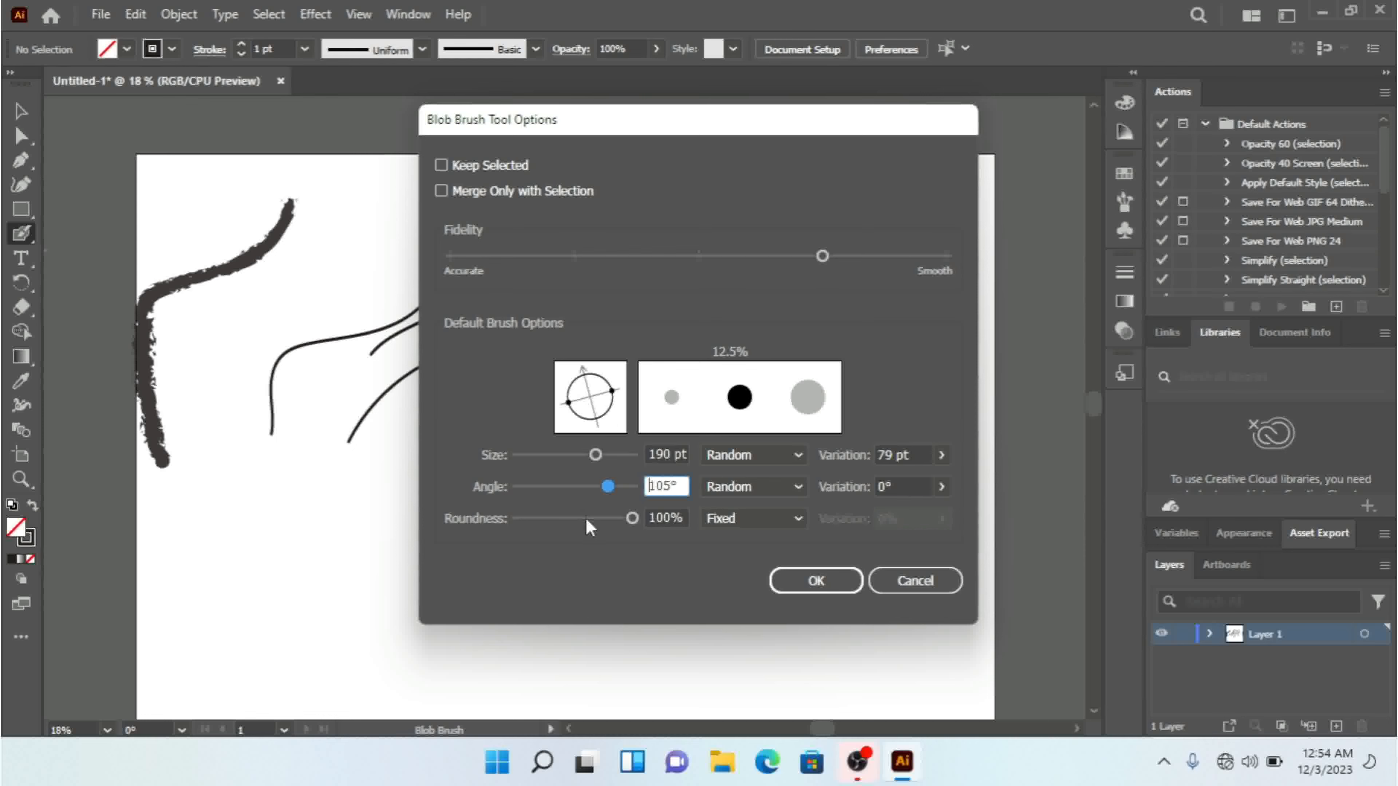
{"action": "left_click", "coordinate": [555, 519]}
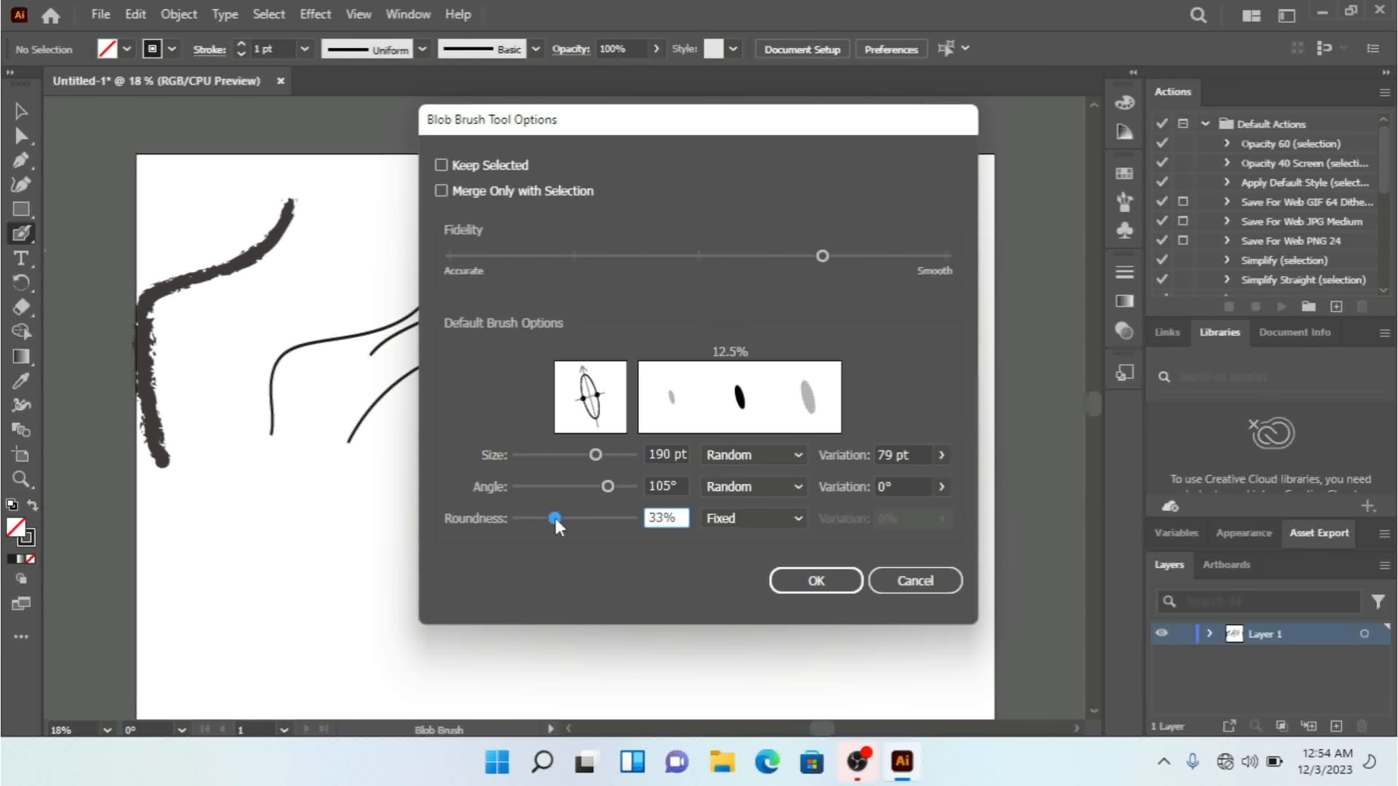
{"action": "left_click_drag", "start_coordinate": [555, 519], "coordinate": [648, 519]}
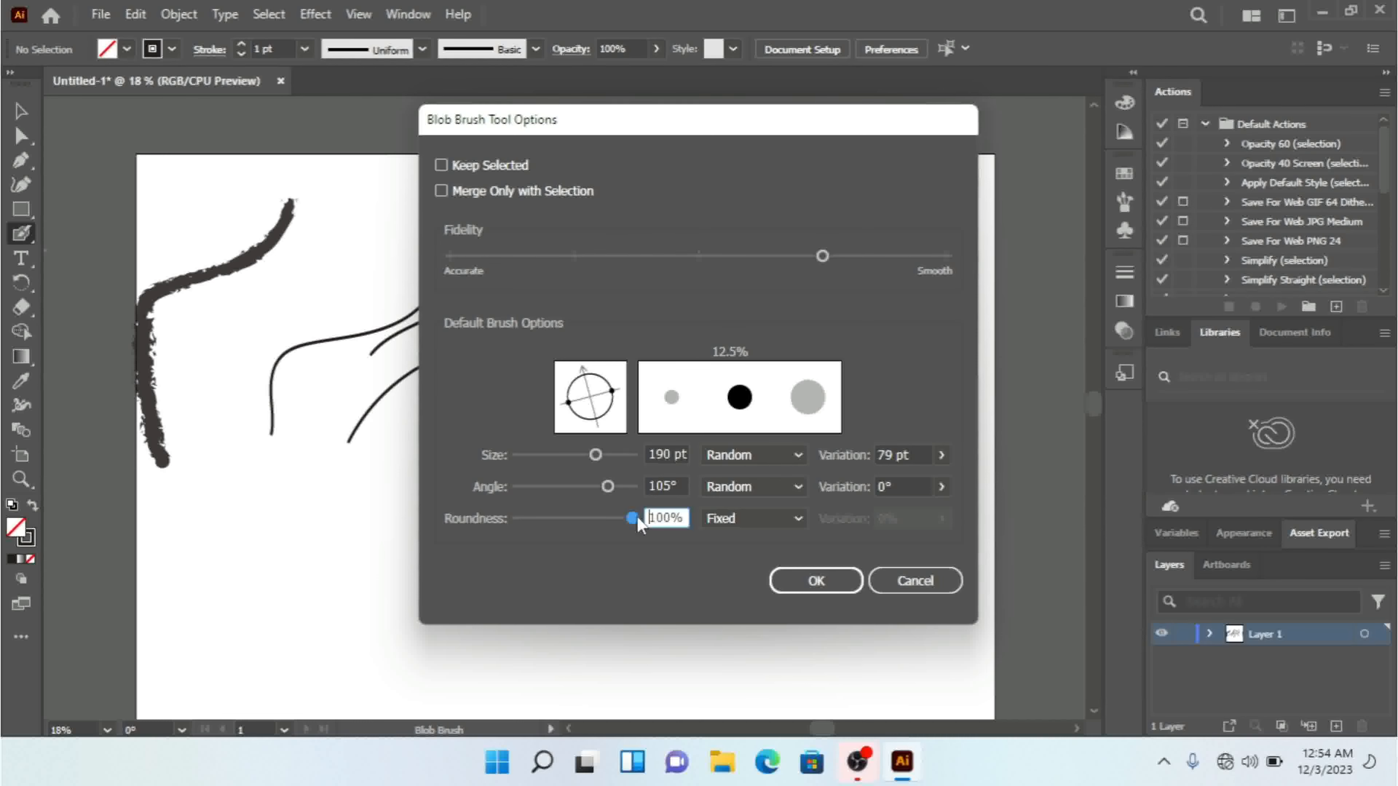
{"action": "mouse_move", "coordinate": [634, 520]}
{"action": "left_mouse_down"}
{"action": "mouse_move", "coordinate": [501, 483]}
{"action": "mouse_move", "coordinate": [654, 498]}
{"action": "left_mouse_up"}
Step: Set Roundness to Random at 76% with an 18% variation, and accept the Blob Brush options
{"action": "left_click", "coordinate": [760, 514]}
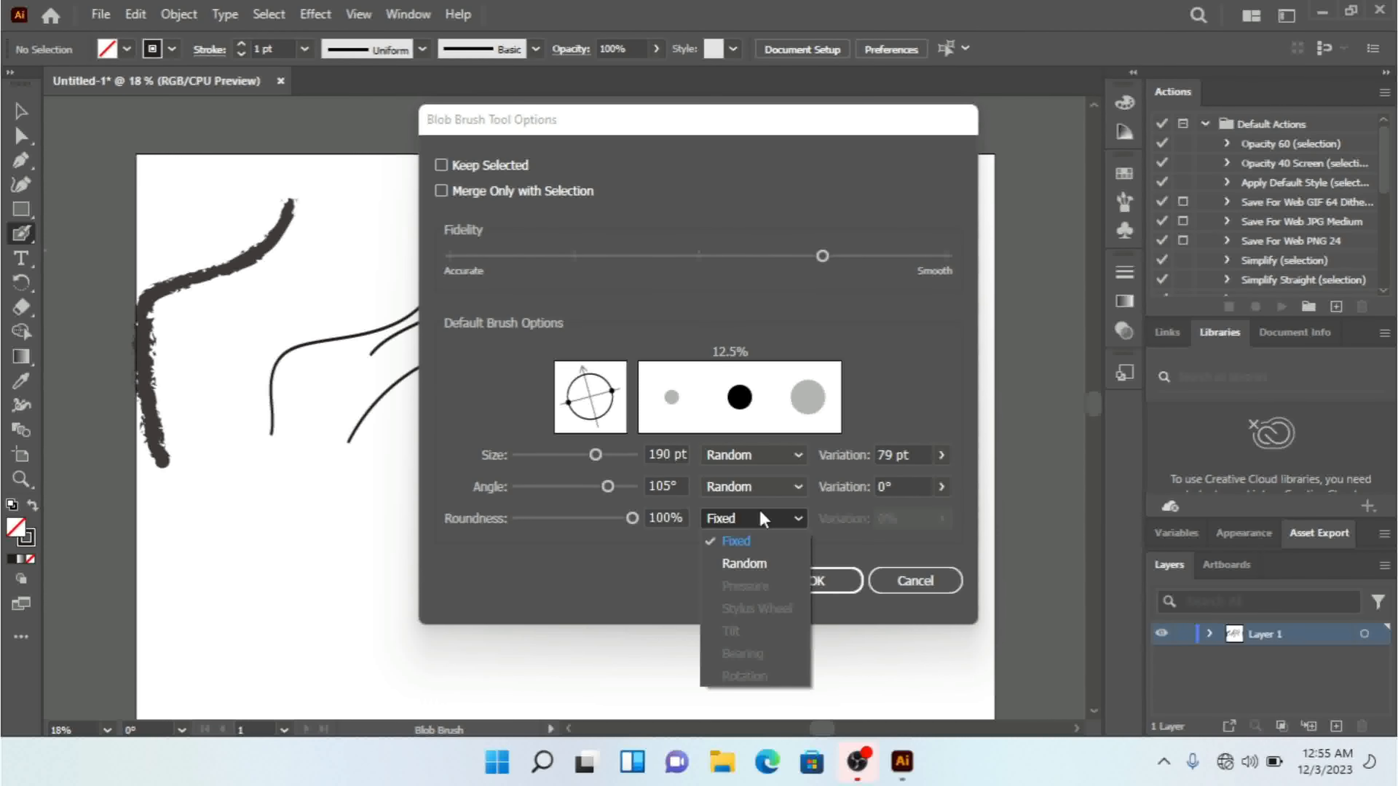
{"action": "left_click", "coordinate": [758, 543]}
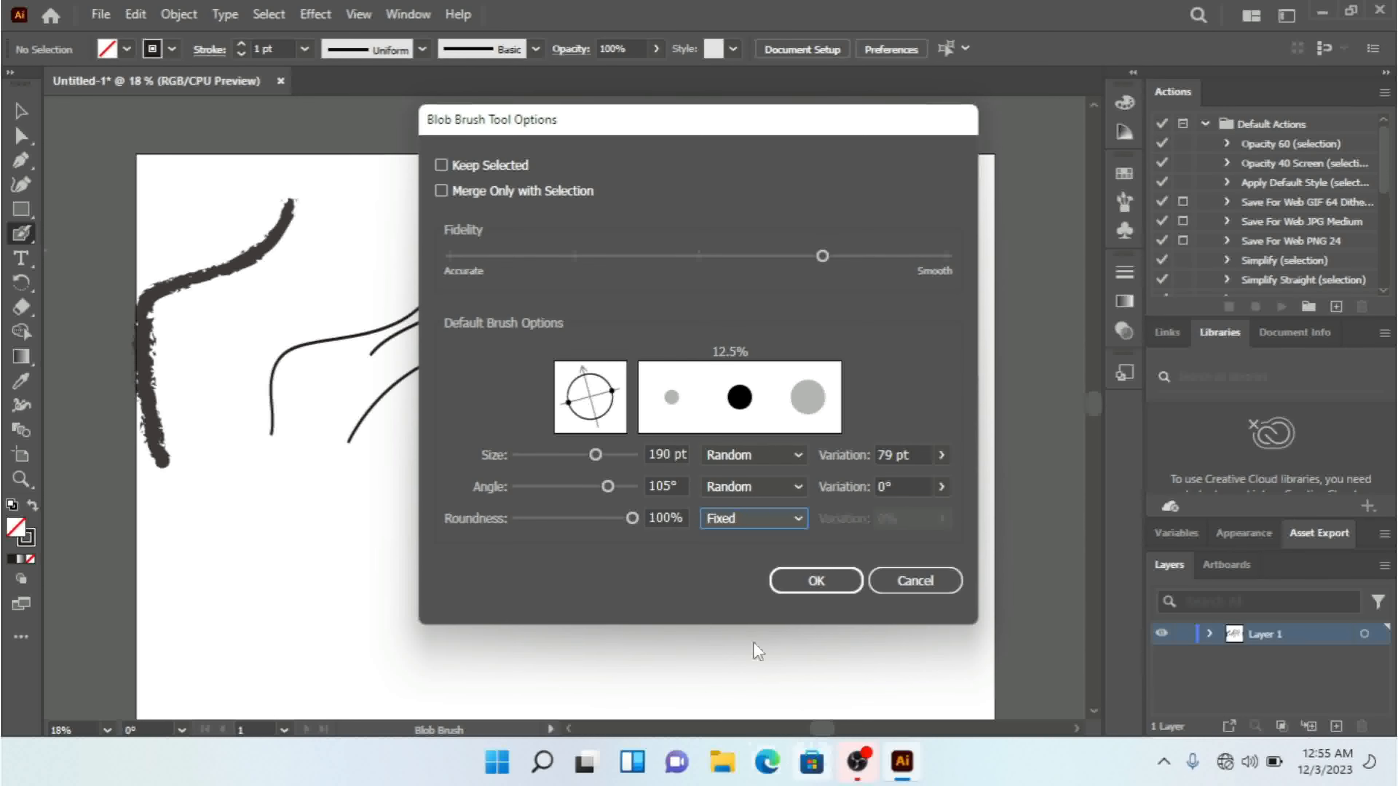
{"action": "left_click", "coordinate": [725, 523]}
{"action": "left_click", "coordinate": [740, 561]}
{"action": "left_click_drag", "start_coordinate": [632, 518], "coordinate": [603, 518]}
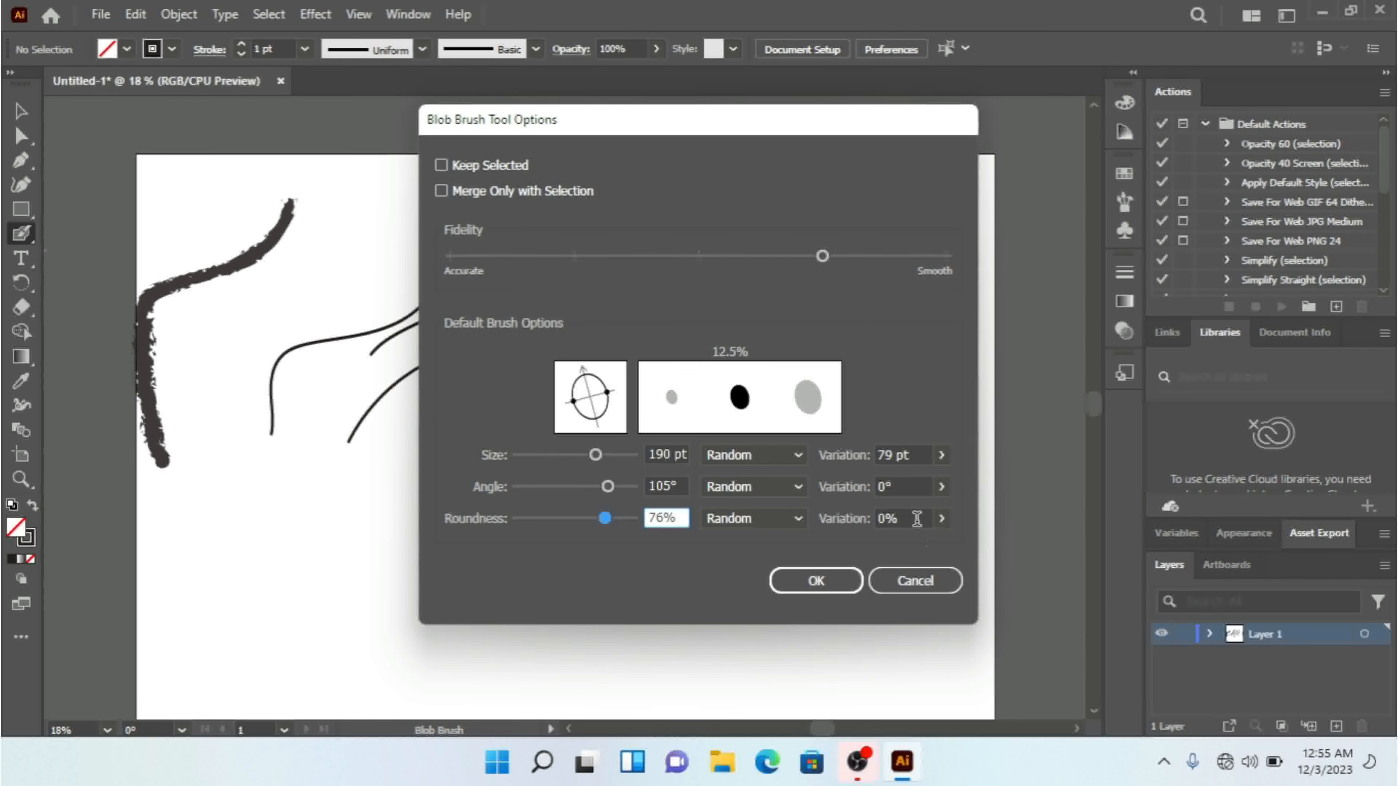
{"action": "left_click", "coordinate": [943, 519]}
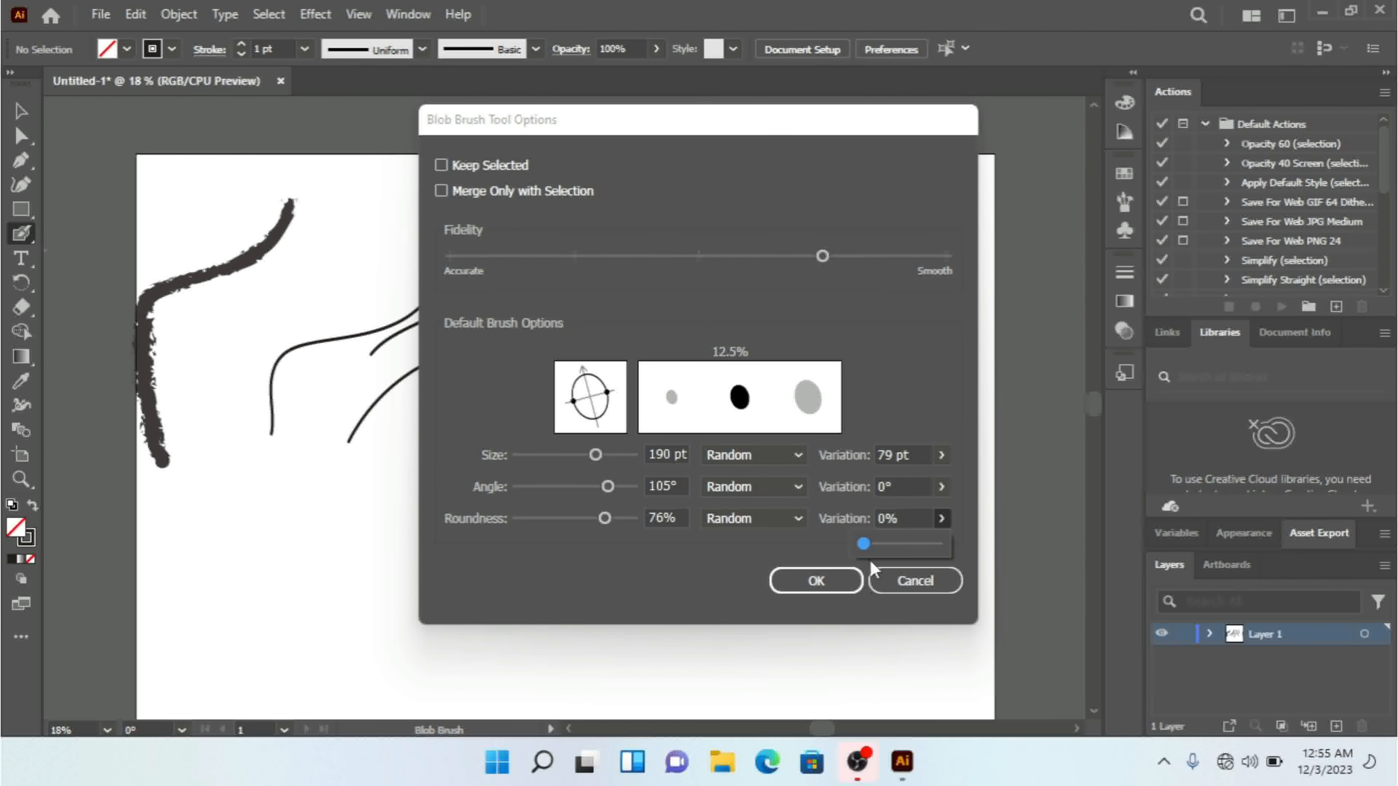
{"action": "mouse_move", "coordinate": [872, 547]}
{"action": "left_mouse_down"}
{"action": "mouse_move", "coordinate": [927, 547]}
{"action": "mouse_move", "coordinate": [850, 544]}
{"action": "mouse_move", "coordinate": [919, 545]}
{"action": "left_mouse_up"}
{"action": "left_click", "coordinate": [916, 388]}
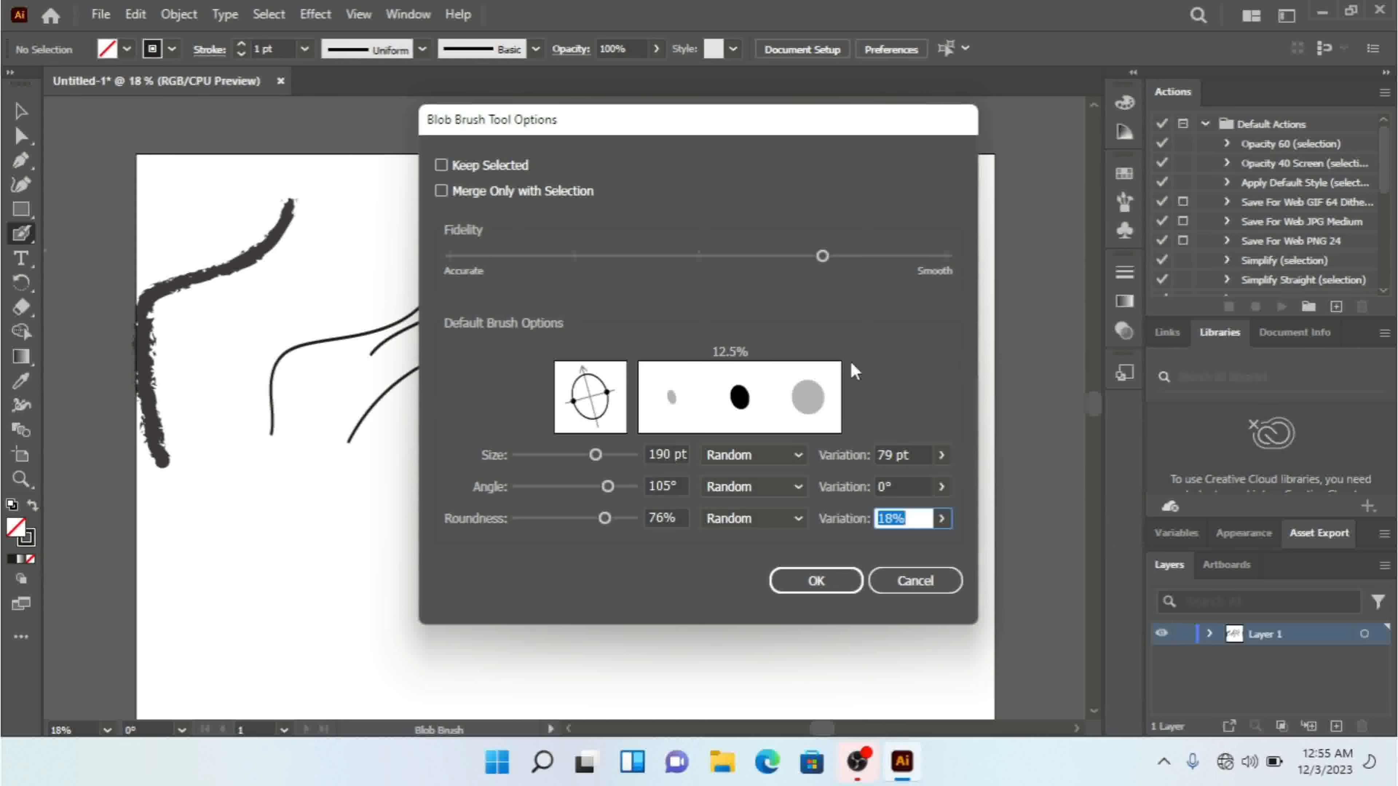
{"action": "left_click", "coordinate": [798, 588]}
Step: Paint several thick, curving, overlapping Blob Brush strokes across the middle and left part of the artboard
{"action": "mouse_move", "coordinate": [674, 532]}
{"action": "left_mouse_down"}
{"action": "mouse_move", "coordinate": [626, 489]}
{"action": "mouse_move", "coordinate": [714, 351]}
{"action": "mouse_move", "coordinate": [612, 298]}
{"action": "left_mouse_up"}
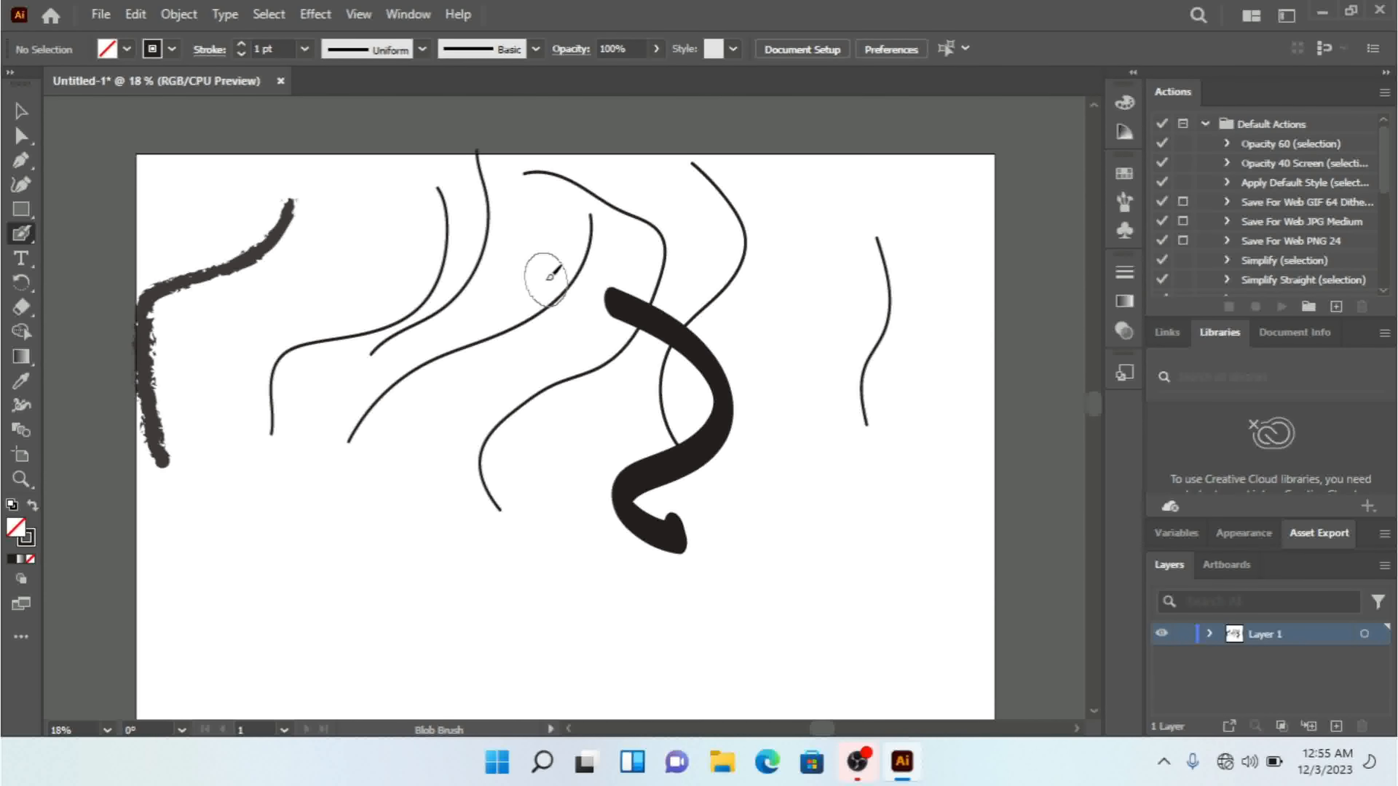
{"action": "mouse_move", "coordinate": [691, 529]}
{"action": "left_mouse_down"}
{"action": "mouse_move", "coordinate": [542, 545]}
{"action": "mouse_move", "coordinate": [589, 325]}
{"action": "mouse_move", "coordinate": [418, 308]}
{"action": "mouse_move", "coordinate": [460, 375]}
{"action": "left_mouse_up"}
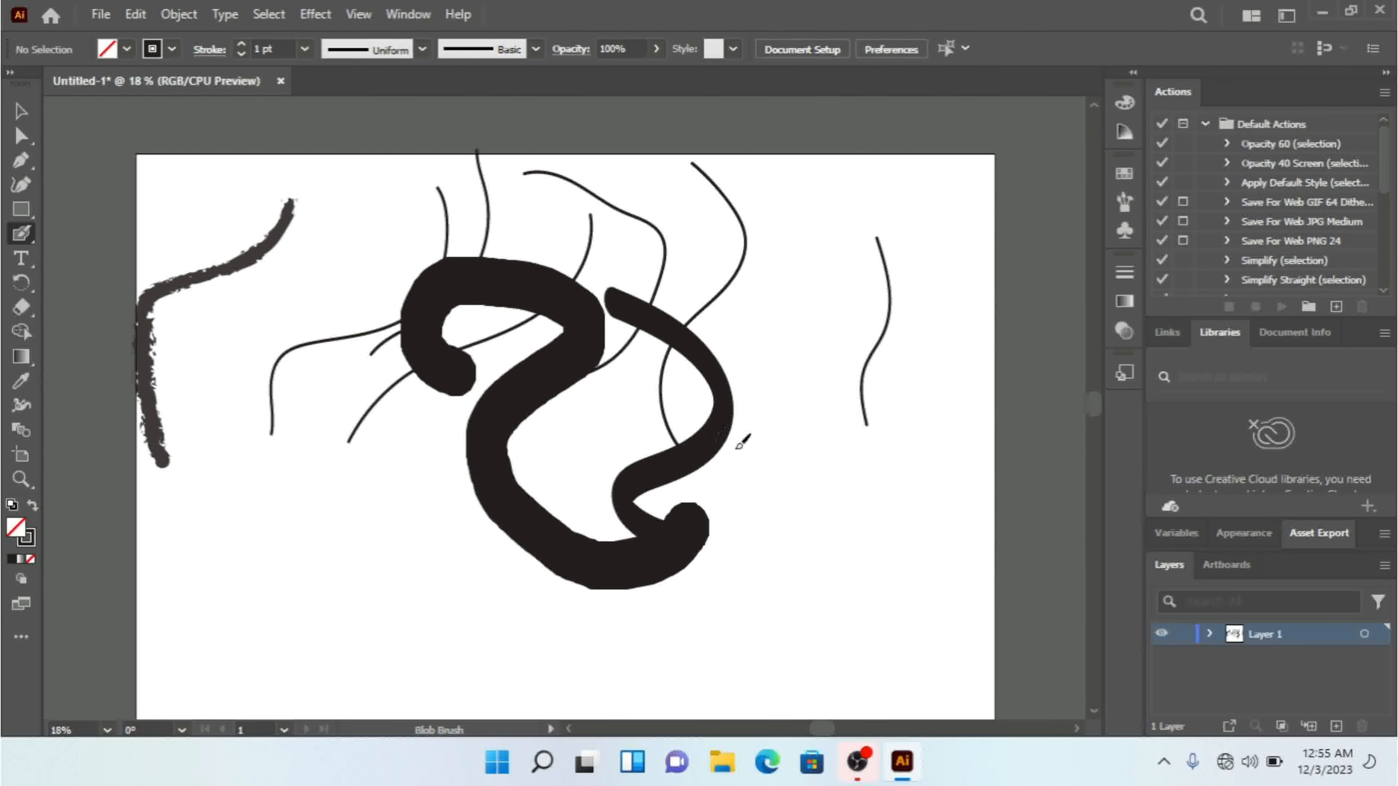
{"action": "mouse_move", "coordinate": [545, 592]}
{"action": "left_mouse_down"}
{"action": "mouse_move", "coordinate": [484, 314]}
{"action": "mouse_move", "coordinate": [220, 287]}
{"action": "left_mouse_up"}
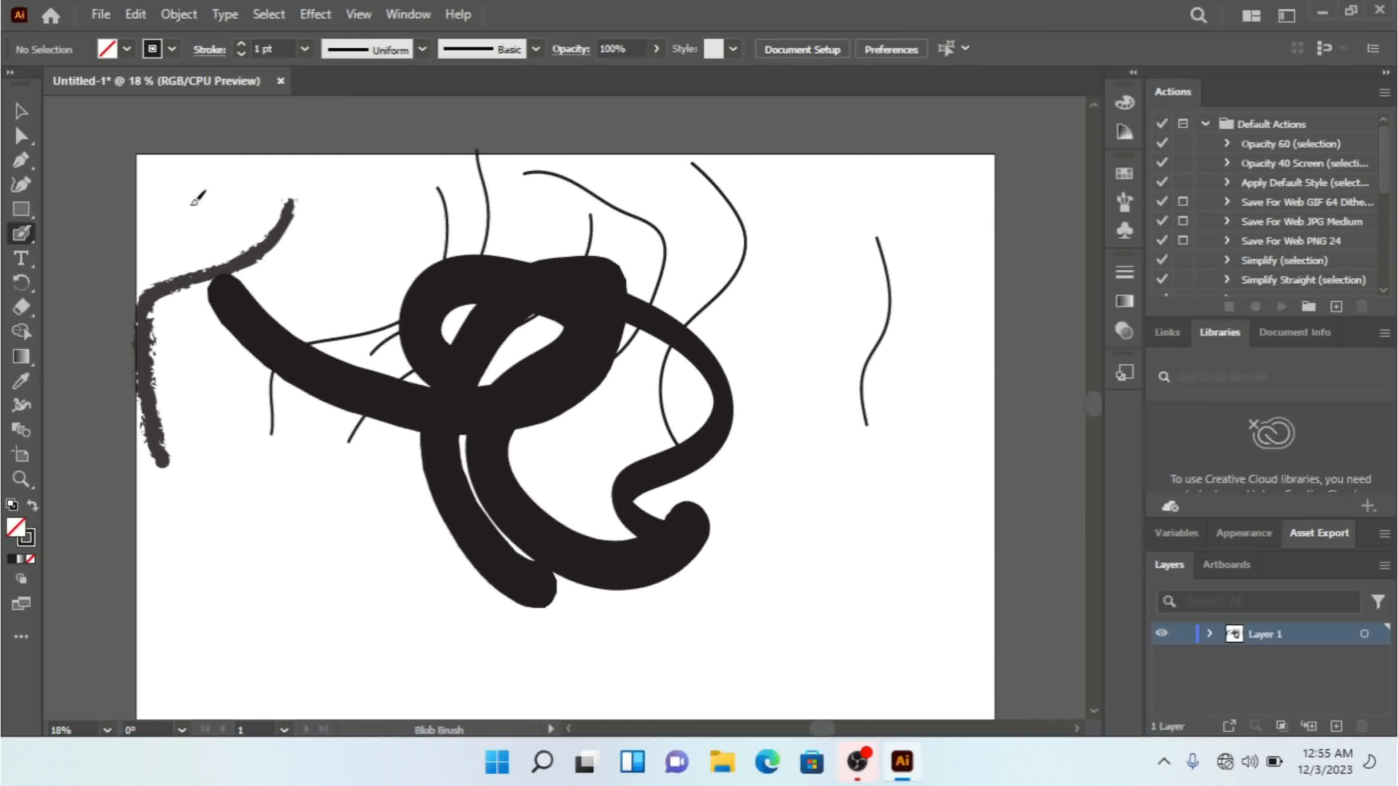
{"action": "left_click_drag", "start_coordinate": [187, 140], "coordinate": [242, 308]}
{"action": "mouse_move", "coordinate": [281, 130]}
{"action": "left_mouse_down"}
{"action": "mouse_move", "coordinate": [278, 380]}
{"action": "mouse_move", "coordinate": [96, 358]}
{"action": "left_mouse_up"}
{"action": "mouse_move", "coordinate": [215, 342]}
{"action": "left_mouse_down"}
{"action": "mouse_move", "coordinate": [397, 116]}
{"action": "mouse_move", "coordinate": [402, 384]}
{"action": "mouse_move", "coordinate": [284, 583]}
{"action": "mouse_move", "coordinate": [275, 408]}
{"action": "left_mouse_up"}
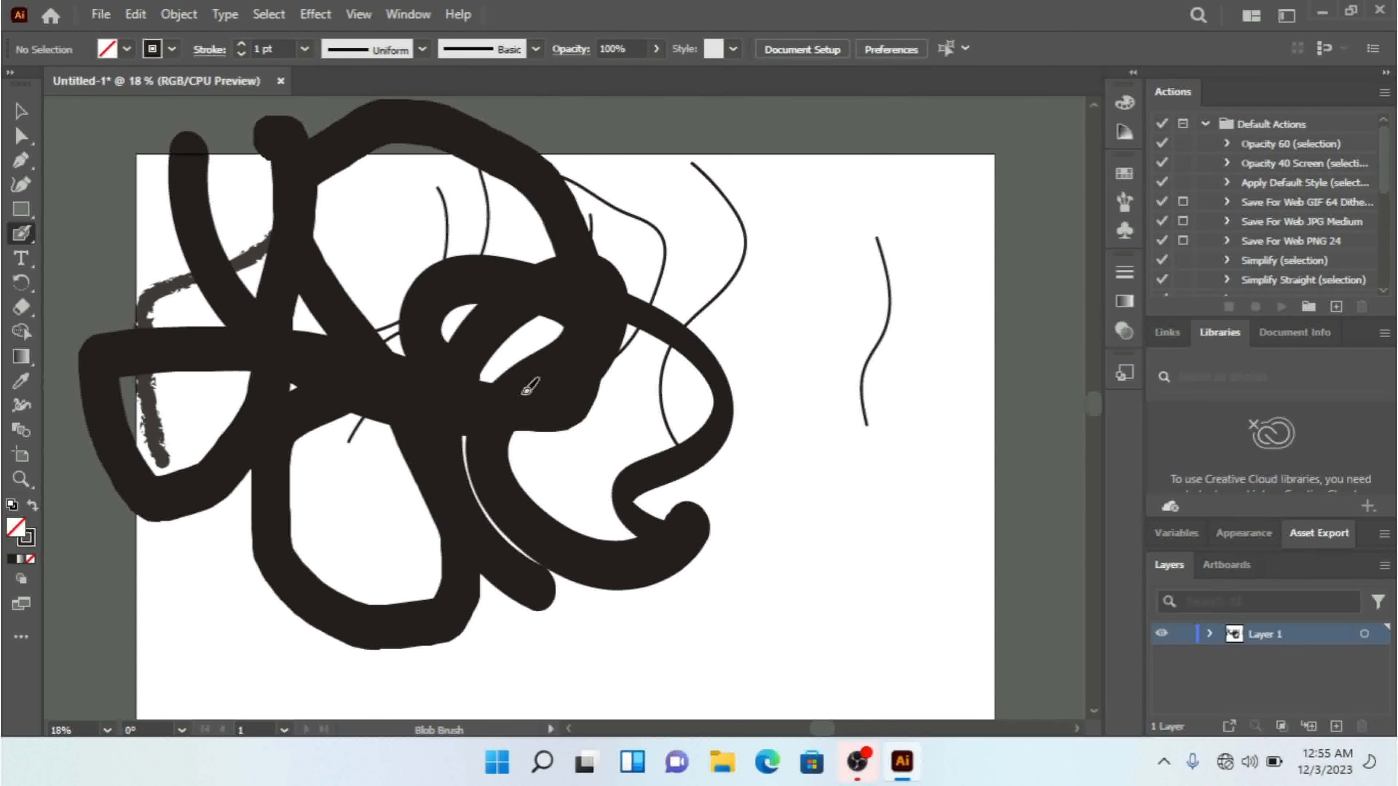
Step: Paint more thick looping Blob Brush strokes over the artboard's right side, centre and lower left edge
{"action": "mouse_move", "coordinate": [899, 298]}
{"action": "left_mouse_down"}
{"action": "mouse_move", "coordinate": [878, 512]}
{"action": "mouse_move", "coordinate": [656, 642]}
{"action": "mouse_move", "coordinate": [579, 453]}
{"action": "mouse_move", "coordinate": [798, 352]}
{"action": "mouse_move", "coordinate": [866, 242]}
{"action": "mouse_move", "coordinate": [711, 169]}
{"action": "mouse_move", "coordinate": [624, 255]}
{"action": "mouse_move", "coordinate": [749, 365]}
{"action": "mouse_move", "coordinate": [821, 472]}
{"action": "mouse_move", "coordinate": [798, 534]}
{"action": "mouse_move", "coordinate": [780, 537]}
{"action": "mouse_move", "coordinate": [803, 509]}
{"action": "mouse_move", "coordinate": [844, 519]}
{"action": "mouse_move", "coordinate": [838, 584]}
{"action": "left_mouse_up"}
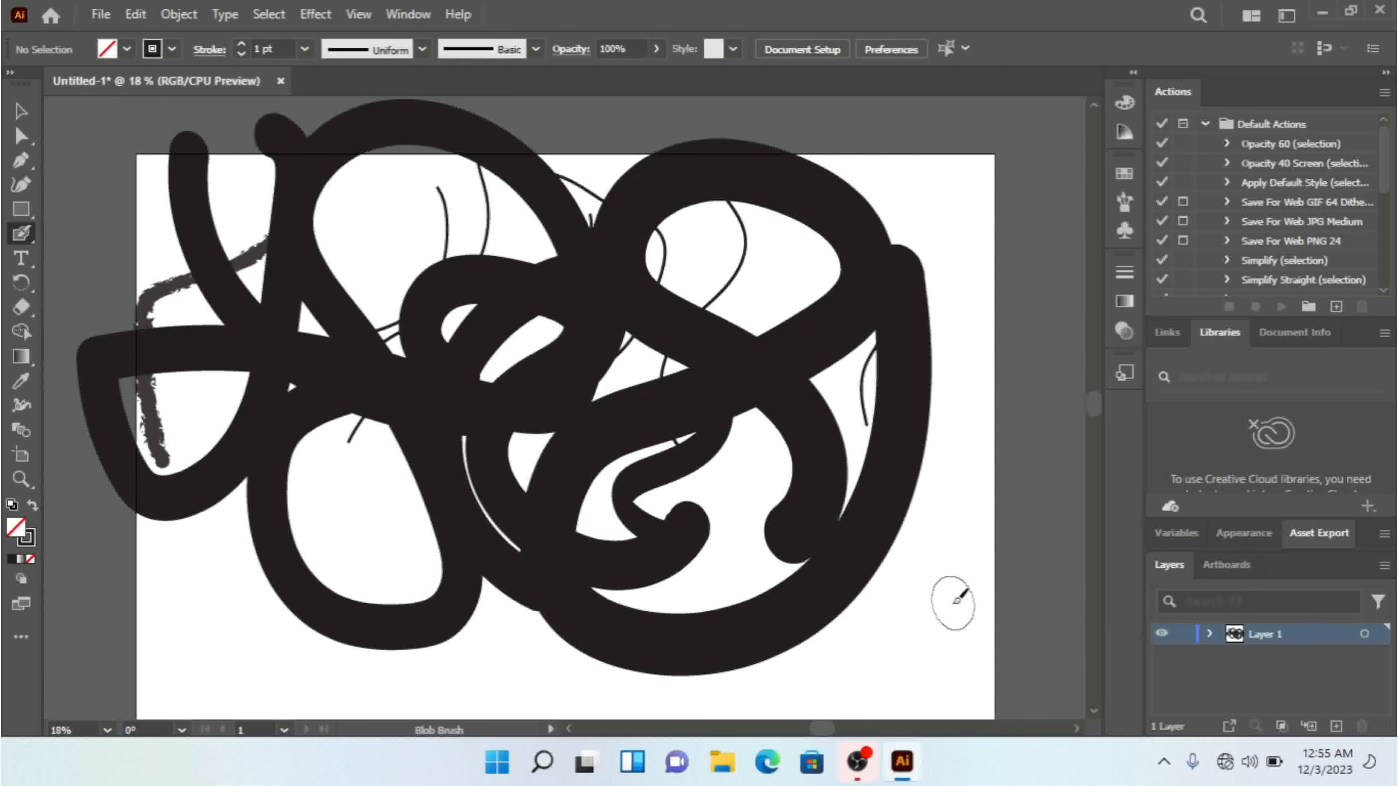
{"action": "mouse_move", "coordinate": [957, 600]}
{"action": "left_mouse_down"}
{"action": "mouse_move", "coordinate": [945, 462]}
{"action": "mouse_move", "coordinate": [673, 248]}
{"action": "mouse_move", "coordinate": [947, 254]}
{"action": "left_mouse_up"}
{"action": "mouse_move", "coordinate": [1026, 353]}
{"action": "left_mouse_down"}
{"action": "mouse_move", "coordinate": [821, 296]}
{"action": "mouse_move", "coordinate": [688, 226]}
{"action": "left_mouse_up"}
{"action": "mouse_move", "coordinate": [908, 639]}
{"action": "left_mouse_down"}
{"action": "mouse_move", "coordinate": [729, 614]}
{"action": "mouse_move", "coordinate": [667, 588]}
{"action": "mouse_move", "coordinate": [627, 371]}
{"action": "left_mouse_up"}
{"action": "mouse_move", "coordinate": [514, 649]}
{"action": "left_mouse_down"}
{"action": "mouse_move", "coordinate": [335, 532]}
{"action": "mouse_move", "coordinate": [52, 509]}
{"action": "mouse_move", "coordinate": [63, 300]}
{"action": "left_mouse_up"}
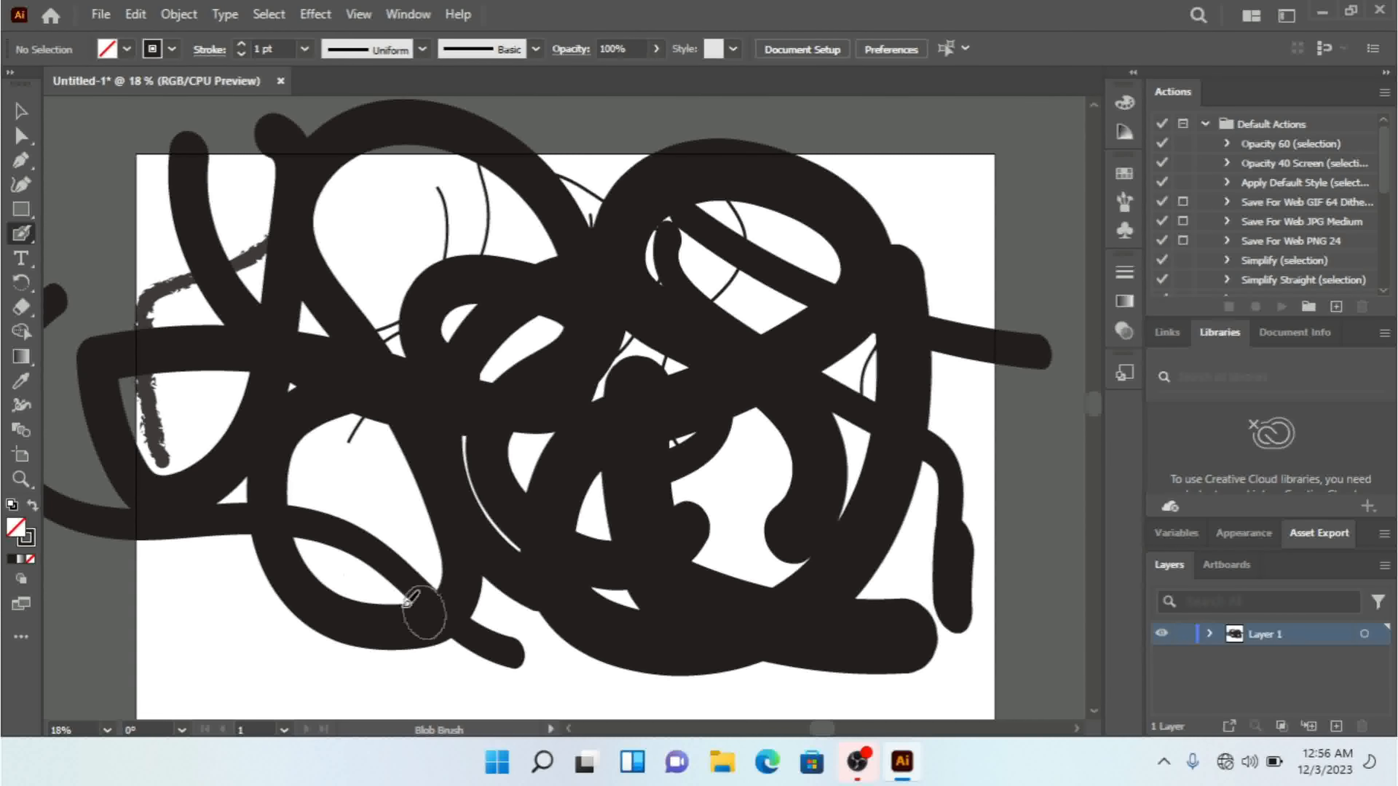
{"action": "mouse_move", "coordinate": [495, 708]}
{"action": "left_mouse_down"}
{"action": "mouse_move", "coordinate": [440, 664]}
{"action": "mouse_move", "coordinate": [83, 605]}
{"action": "mouse_move", "coordinate": [34, 540]}
{"action": "left_mouse_up"}
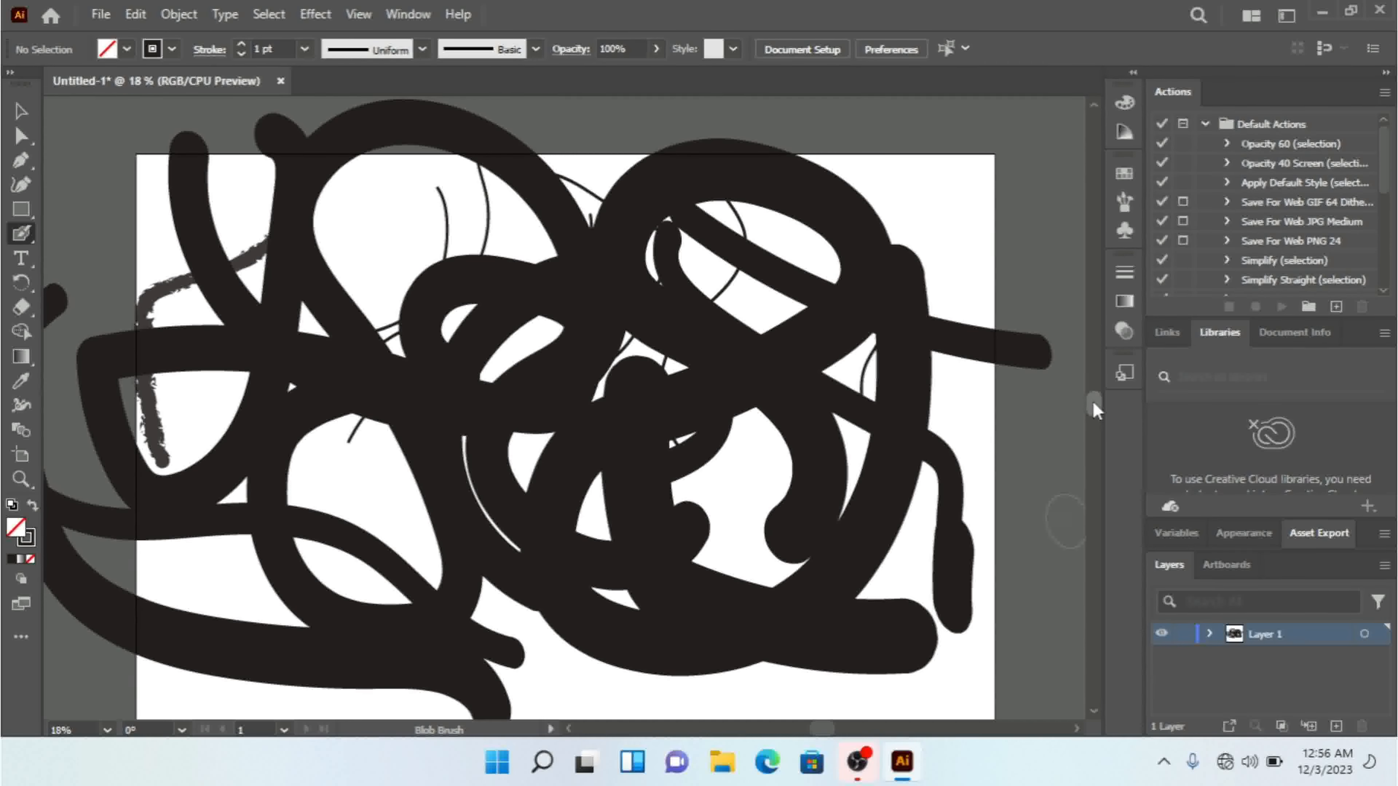
Step: Paint further thick Blob Brush strokes across the artboard's bottom edge, extending onto the canvas below it
{"action": "scroll", "coordinate": [1095, 410], "scroll_direction": "down", "scroll_amount": 5}
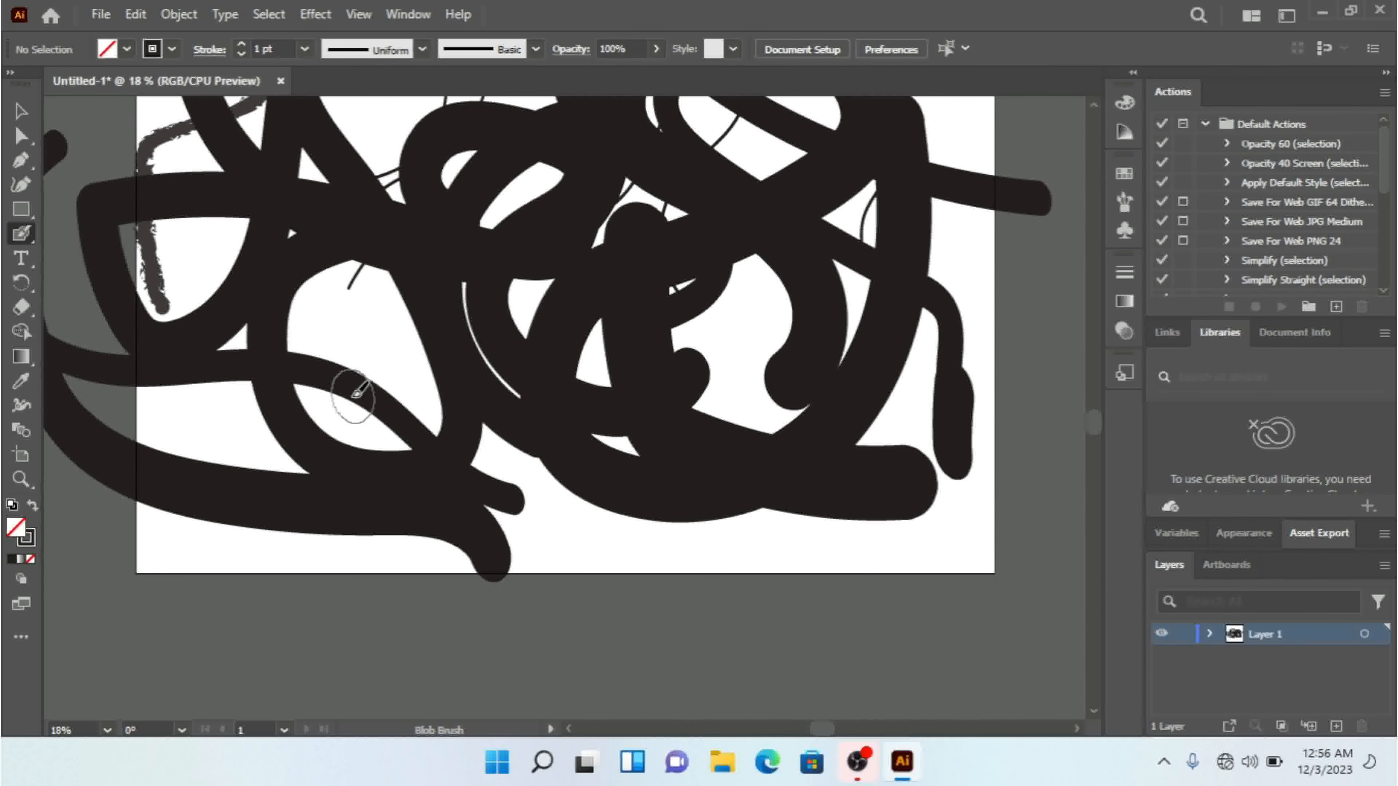
{"action": "mouse_move", "coordinate": [449, 658]}
{"action": "left_mouse_down"}
{"action": "mouse_move", "coordinate": [297, 556]}
{"action": "mouse_move", "coordinate": [99, 457]}
{"action": "mouse_move", "coordinate": [69, 282]}
{"action": "left_mouse_up"}
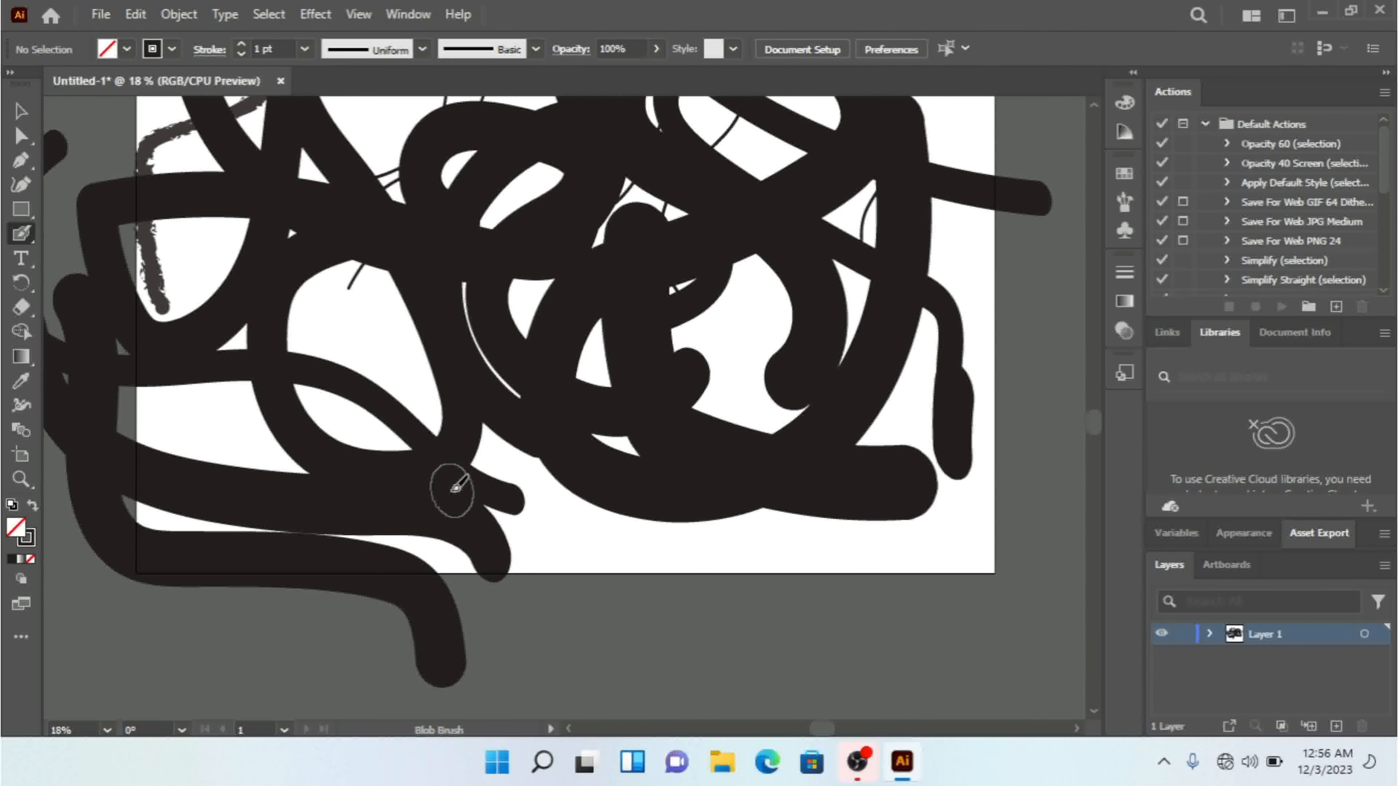
{"action": "mouse_move", "coordinate": [977, 660]}
{"action": "left_mouse_down"}
{"action": "mouse_move", "coordinate": [937, 662]}
{"action": "mouse_move", "coordinate": [837, 595]}
{"action": "mouse_move", "coordinate": [490, 474]}
{"action": "left_mouse_up"}
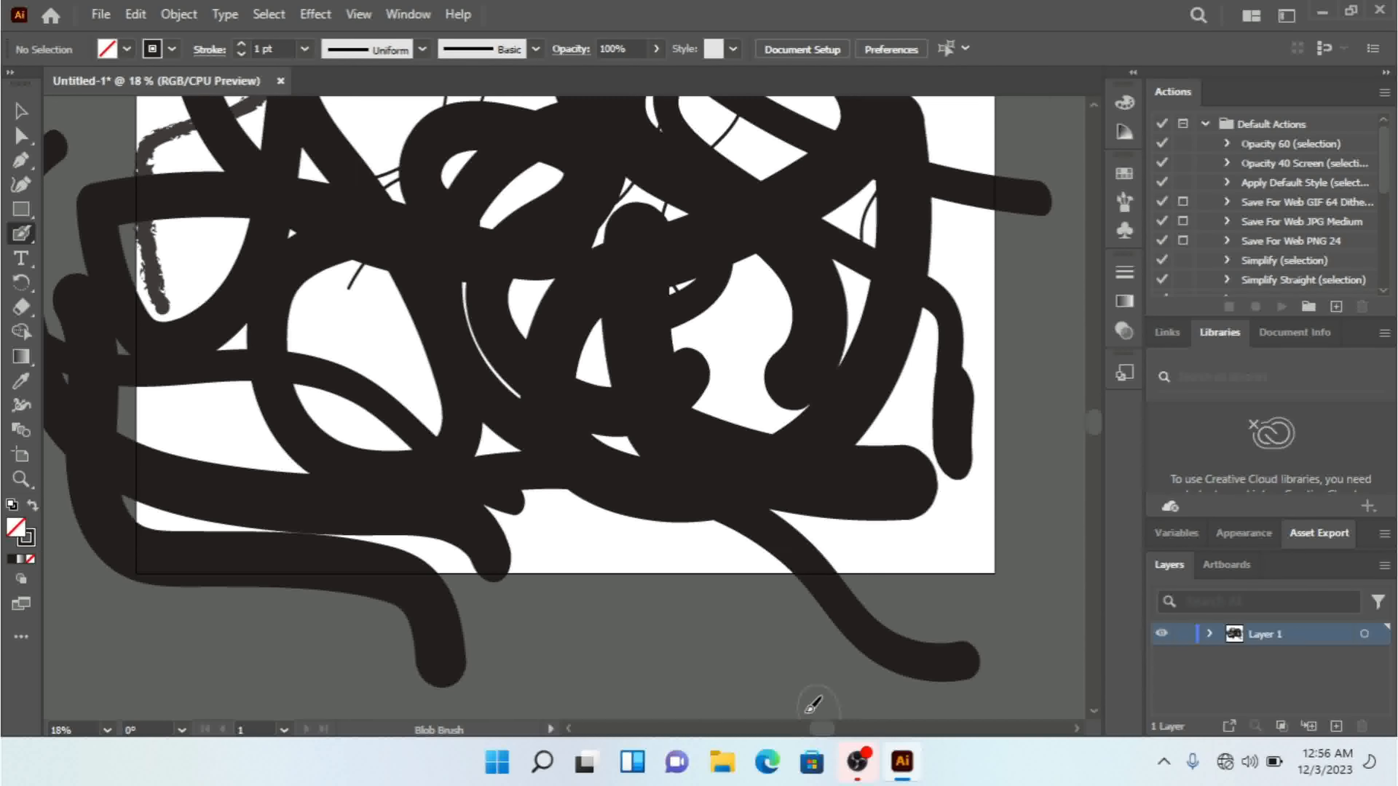
{"action": "left_click_drag", "start_coordinate": [804, 710], "coordinate": [803, 633]}
{"action": "mouse_move", "coordinate": [817, 494]}
{"action": "left_mouse_down"}
{"action": "mouse_move", "coordinate": [703, 359]}
{"action": "mouse_move", "coordinate": [560, 349]}
{"action": "left_mouse_up"}
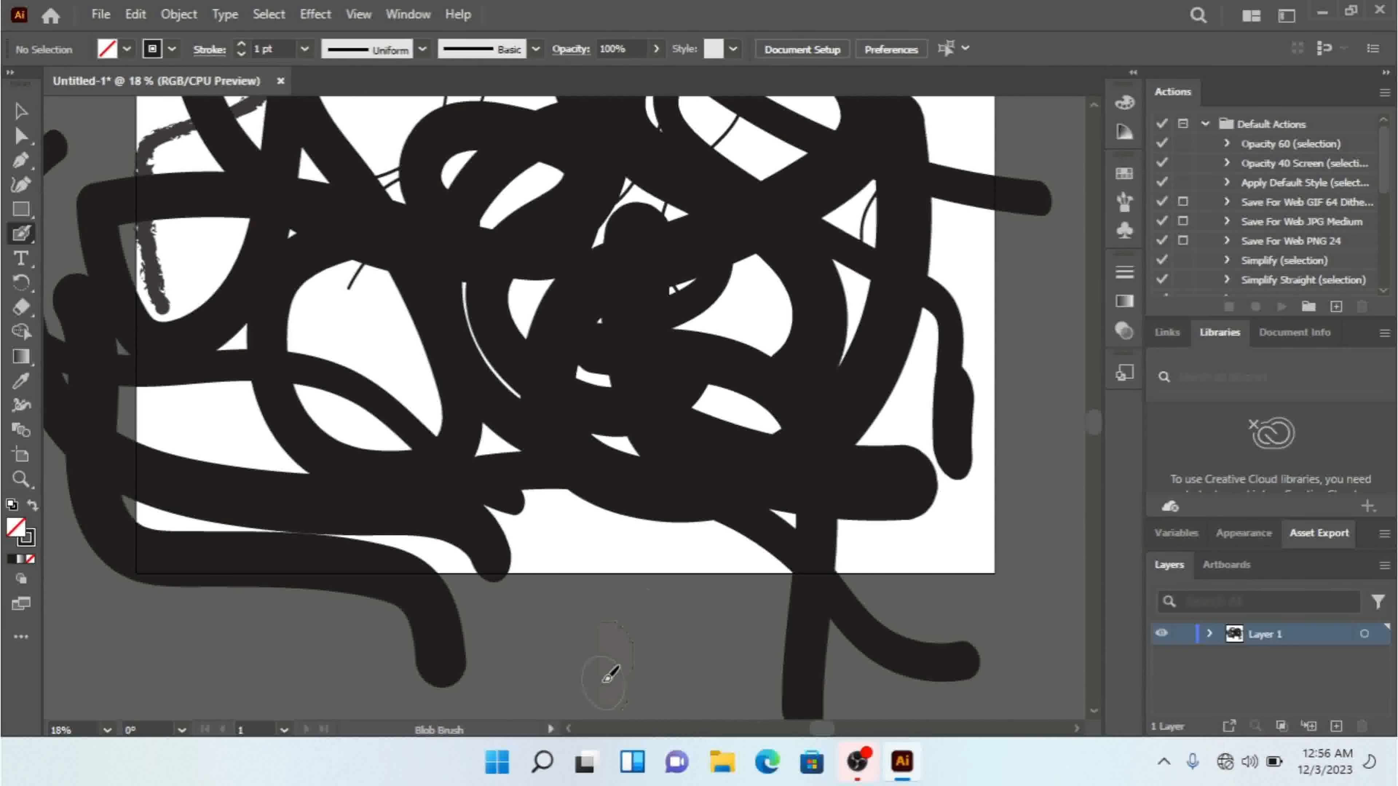
{"action": "left_click_drag", "start_coordinate": [603, 683], "coordinate": [813, 417]}
{"action": "mouse_move", "coordinate": [1025, 476]}
{"action": "left_mouse_down"}
{"action": "mouse_move", "coordinate": [920, 611]}
{"action": "mouse_move", "coordinate": [655, 733]}
{"action": "left_mouse_up"}
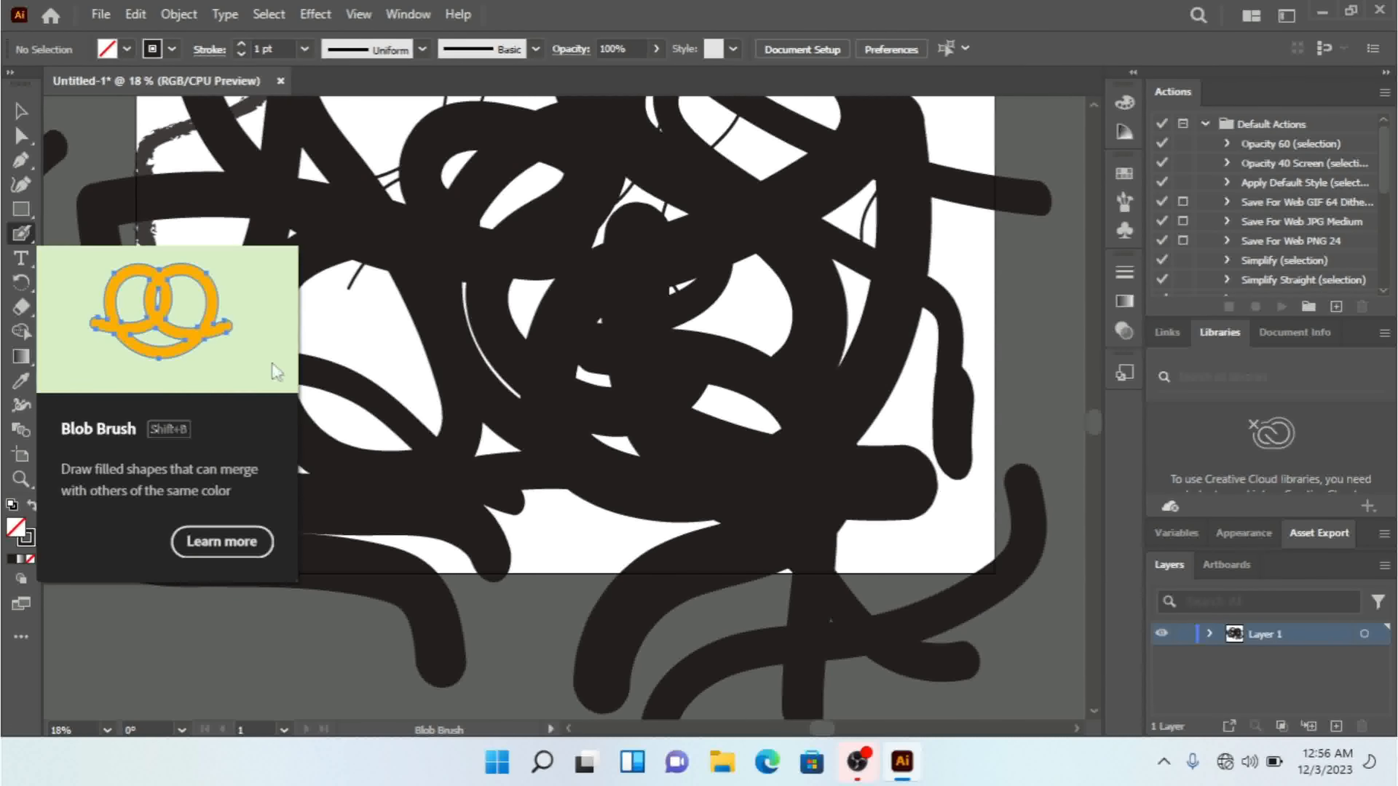
Step: Select all the artwork in the document and delete it
{"action": "key", "text": "ctrl+a"}
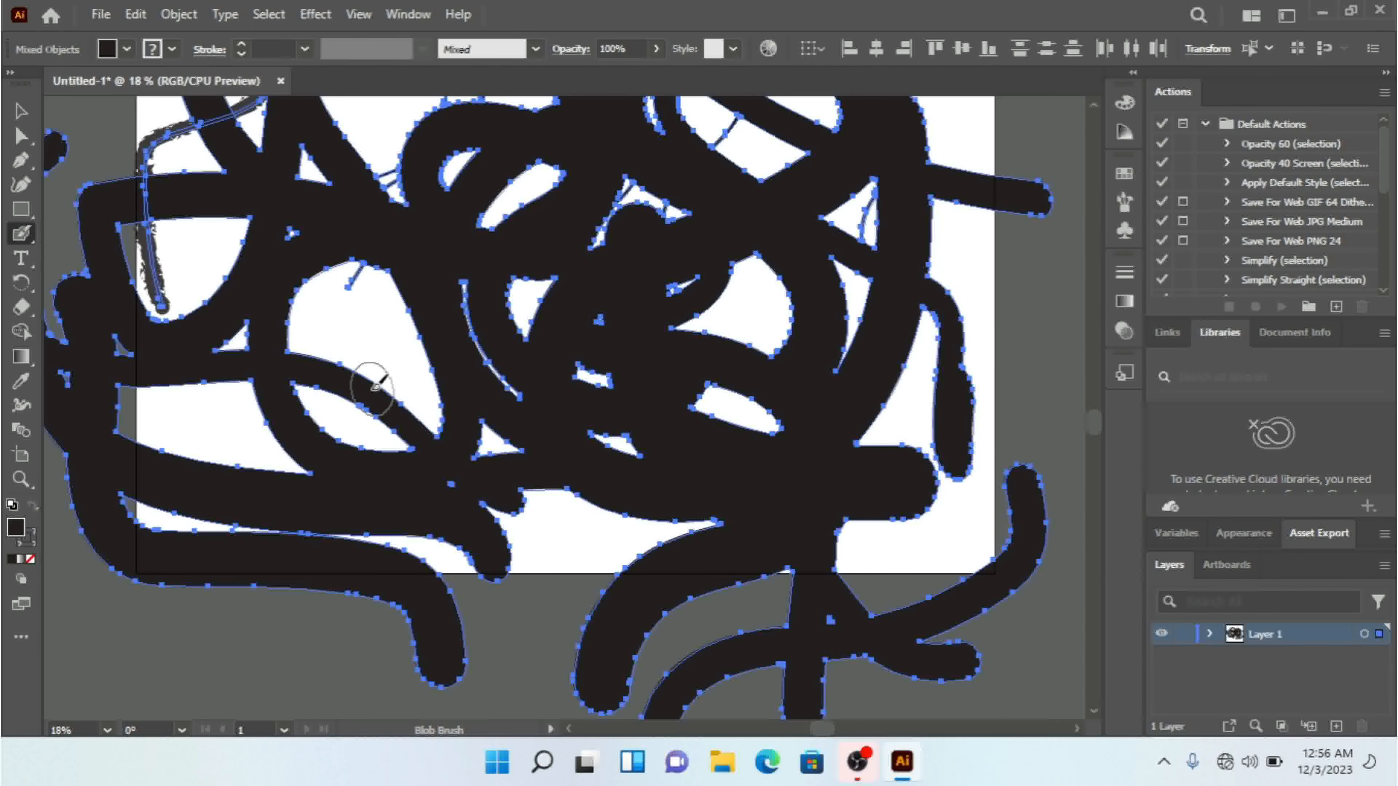
{"action": "key", "text": "Delete"}
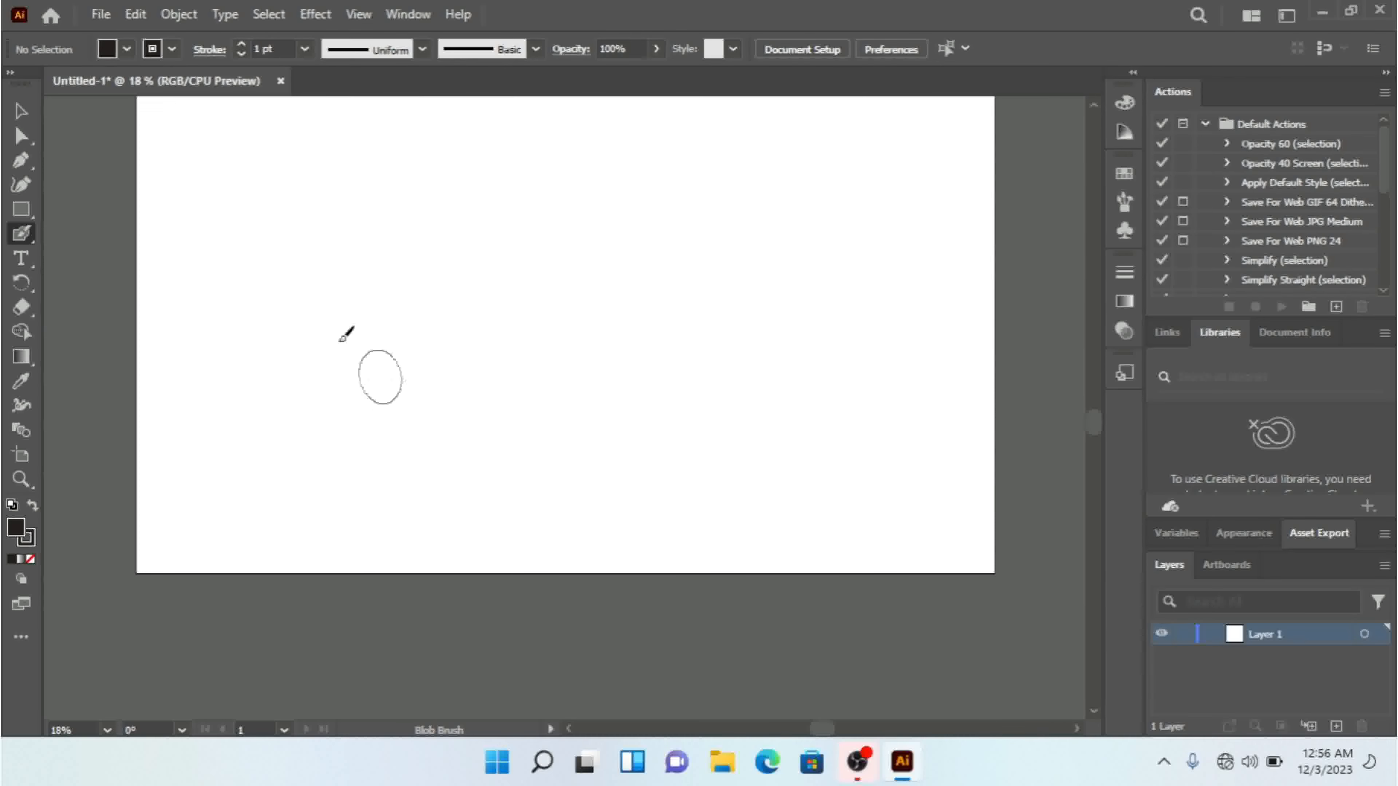
Step: Draw a closed, black-filled four-point shape with the Pen Tool, tapering diagonally down from the artboard's upper left to a sharp point
{"action": "left_click", "coordinate": [27, 241]}
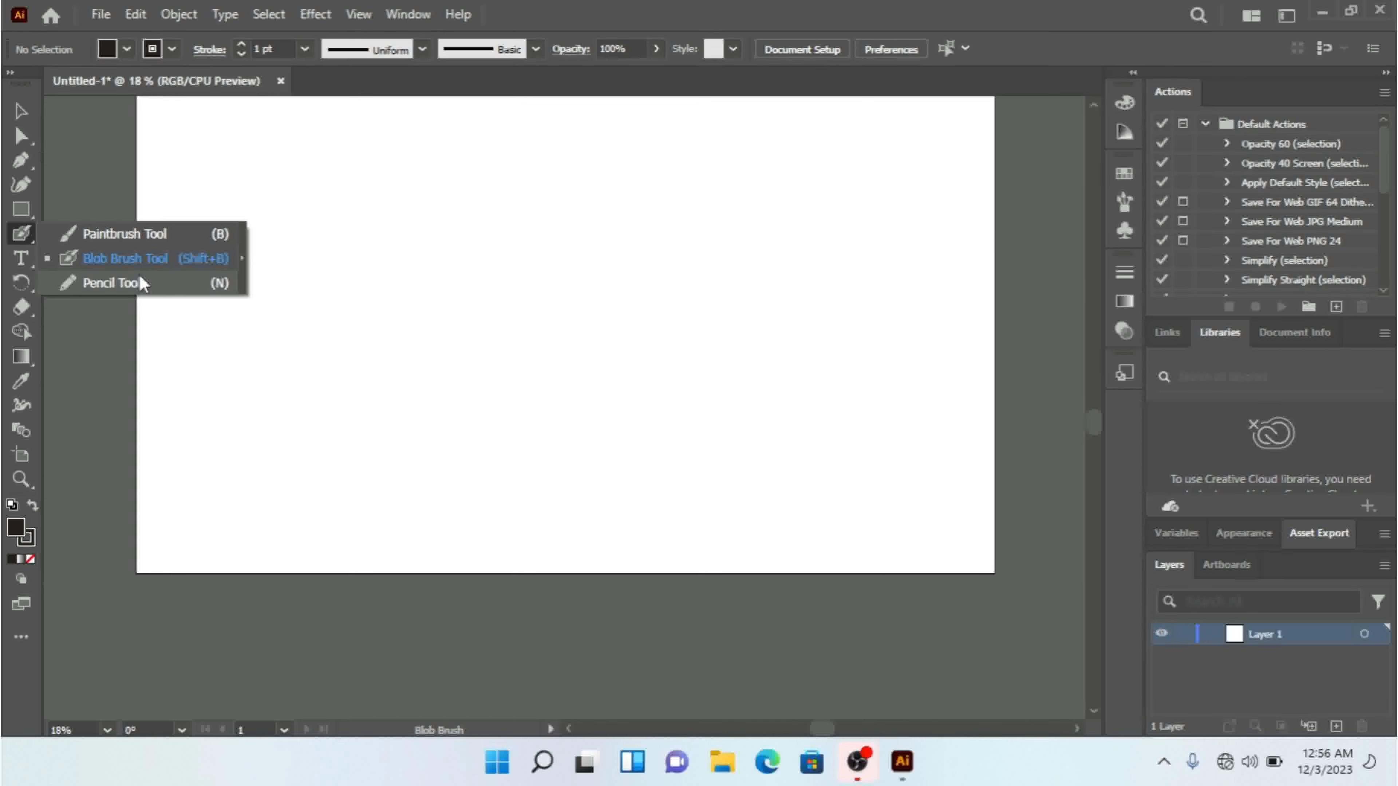
{"action": "left_click", "coordinate": [20, 169]}
{"action": "right_click", "coordinate": [21, 170]}
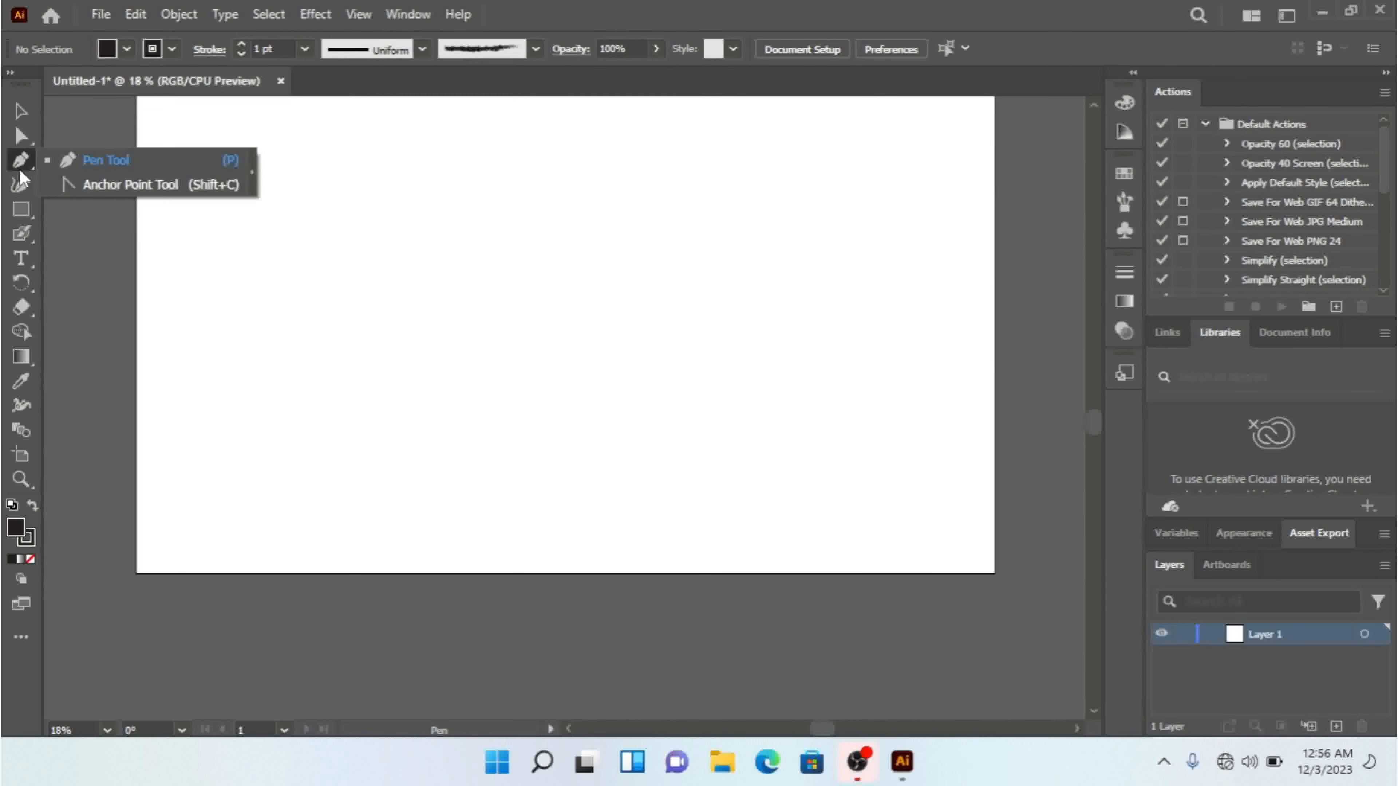
{"action": "left_click", "coordinate": [67, 160]}
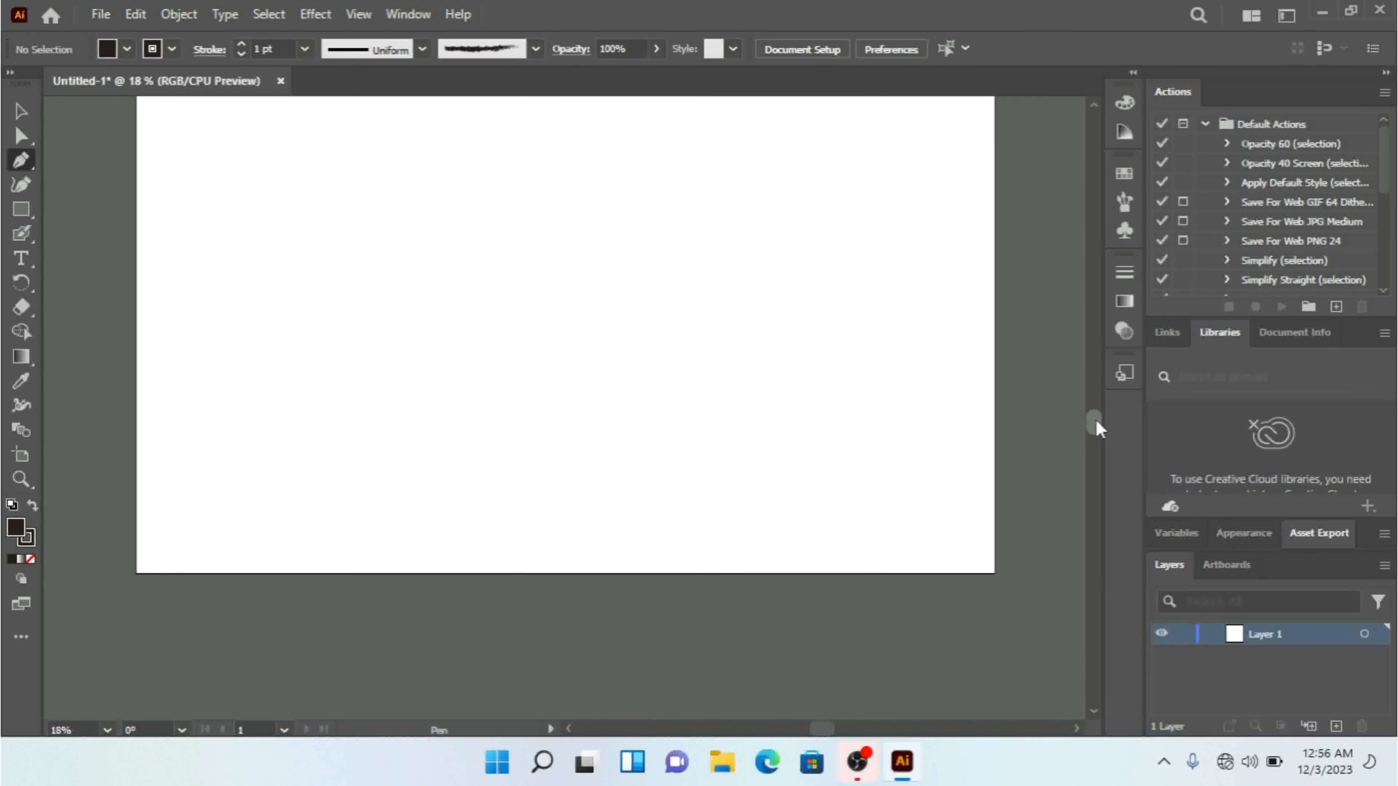
{"action": "left_click_drag", "start_coordinate": [1095, 420], "coordinate": [1093, 399]}
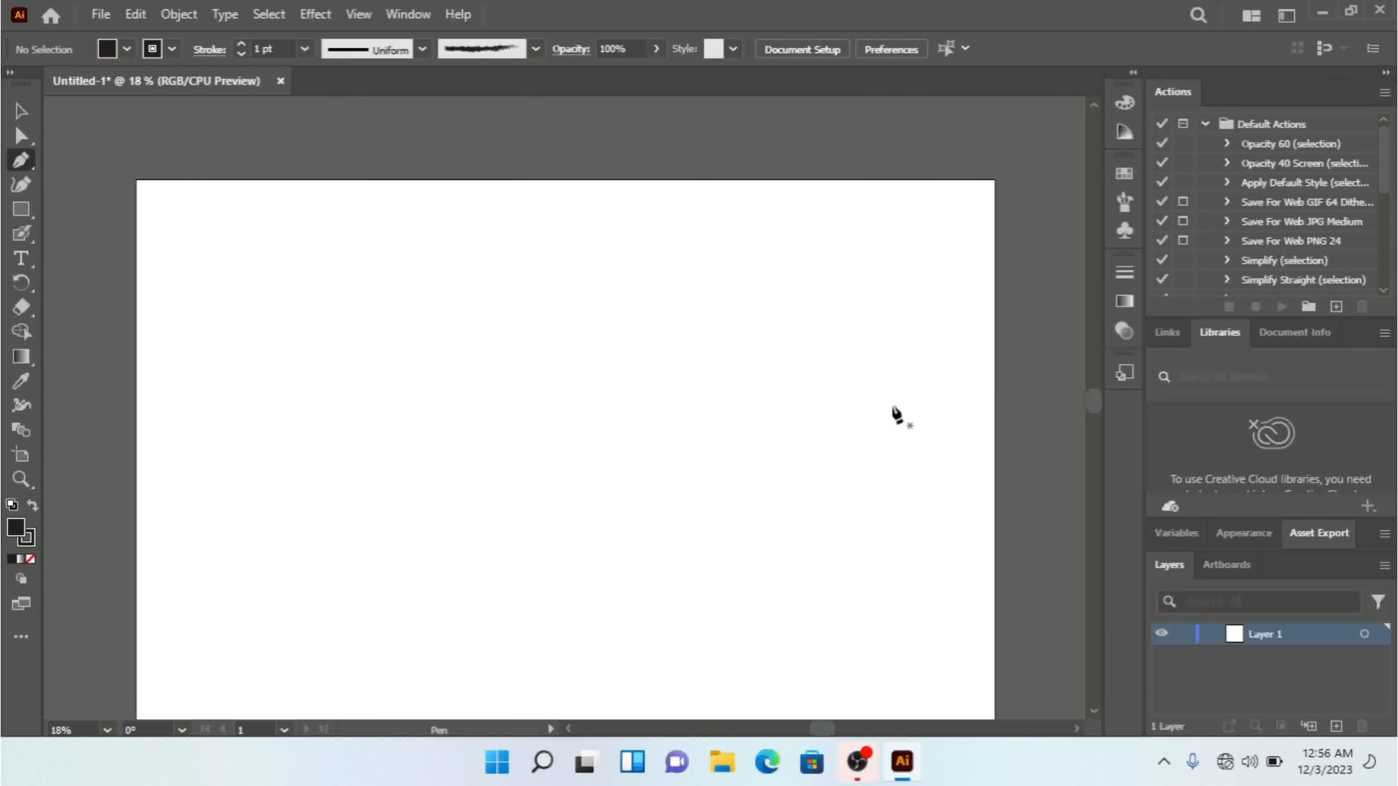
{"action": "left_click", "coordinate": [184, 289]}
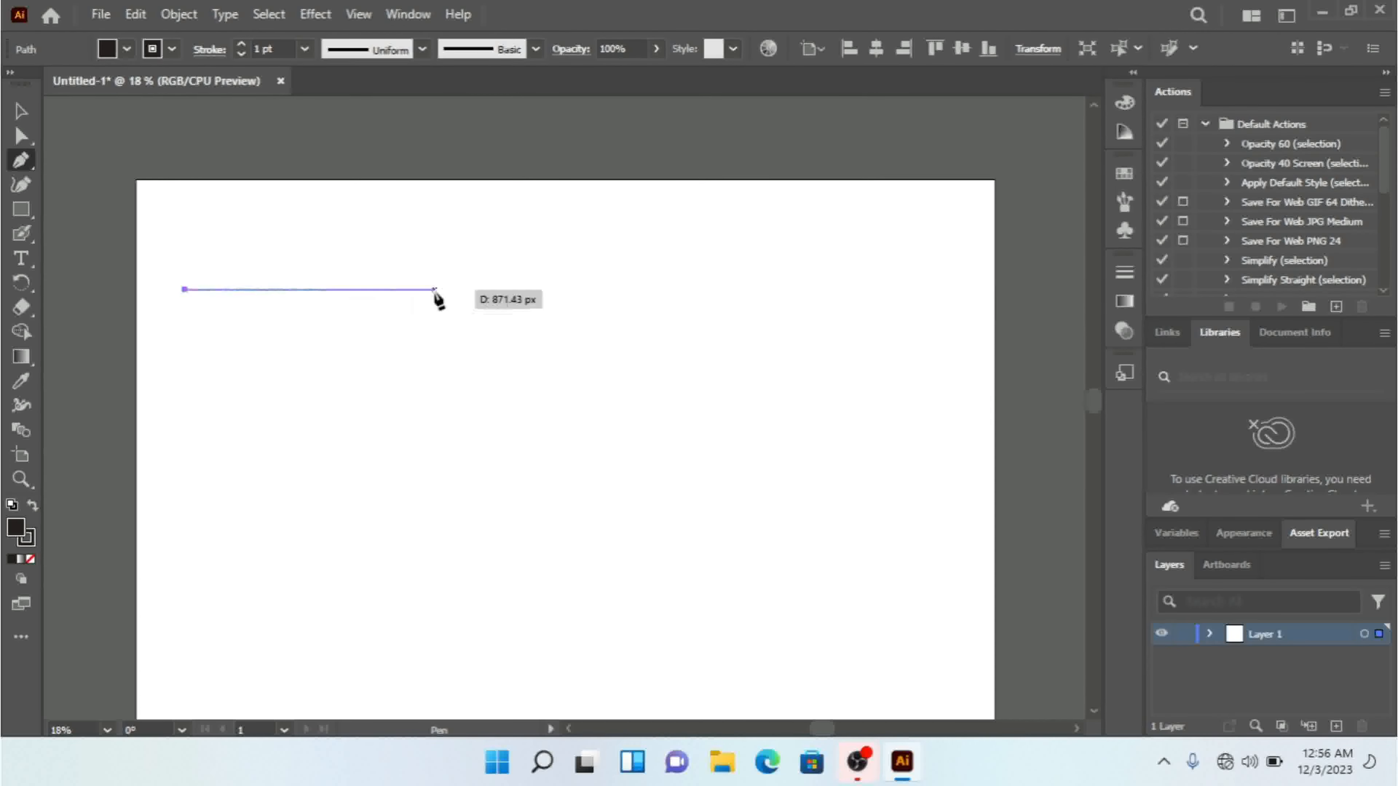
{"action": "left_click", "coordinate": [287, 289]}
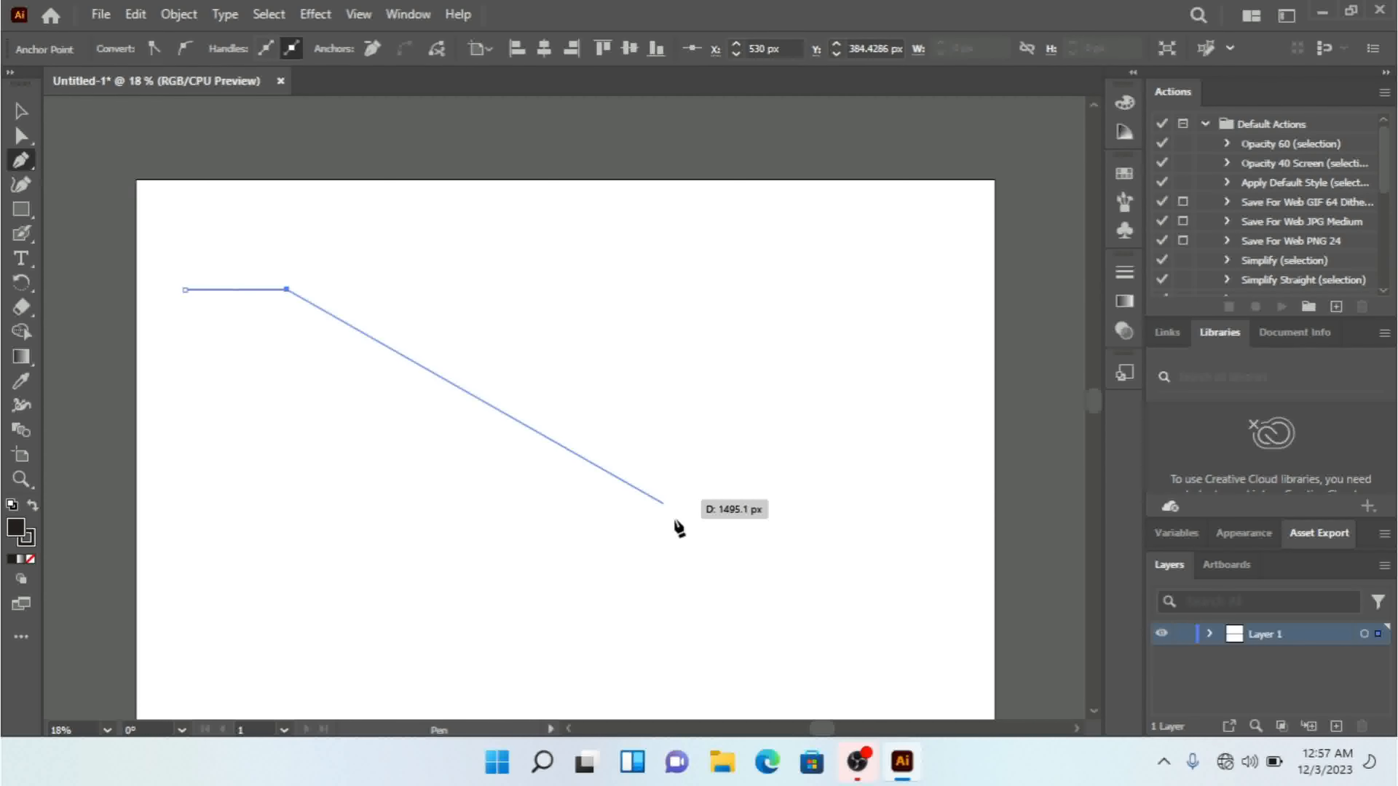
{"action": "left_click", "coordinate": [666, 568]}
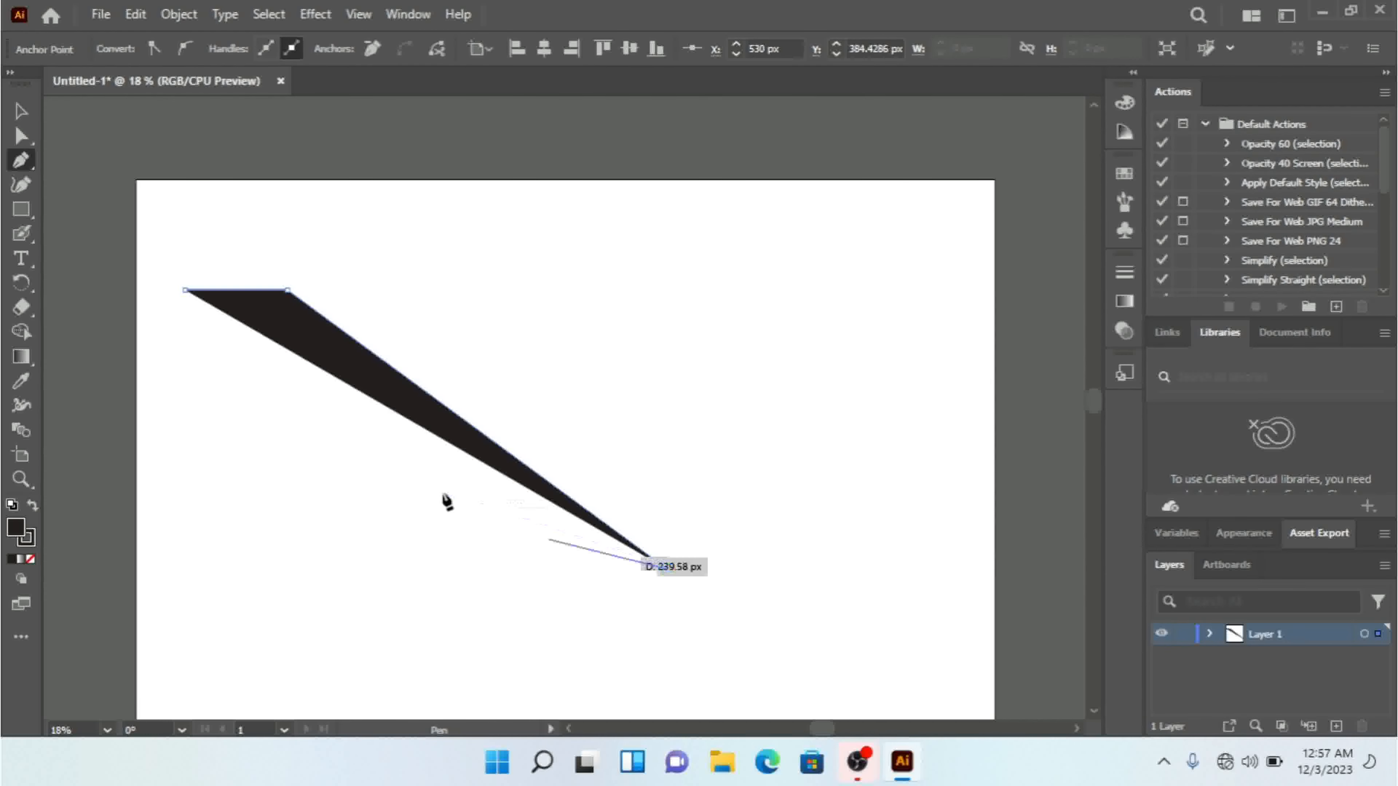
{"action": "left_click", "coordinate": [286, 373]}
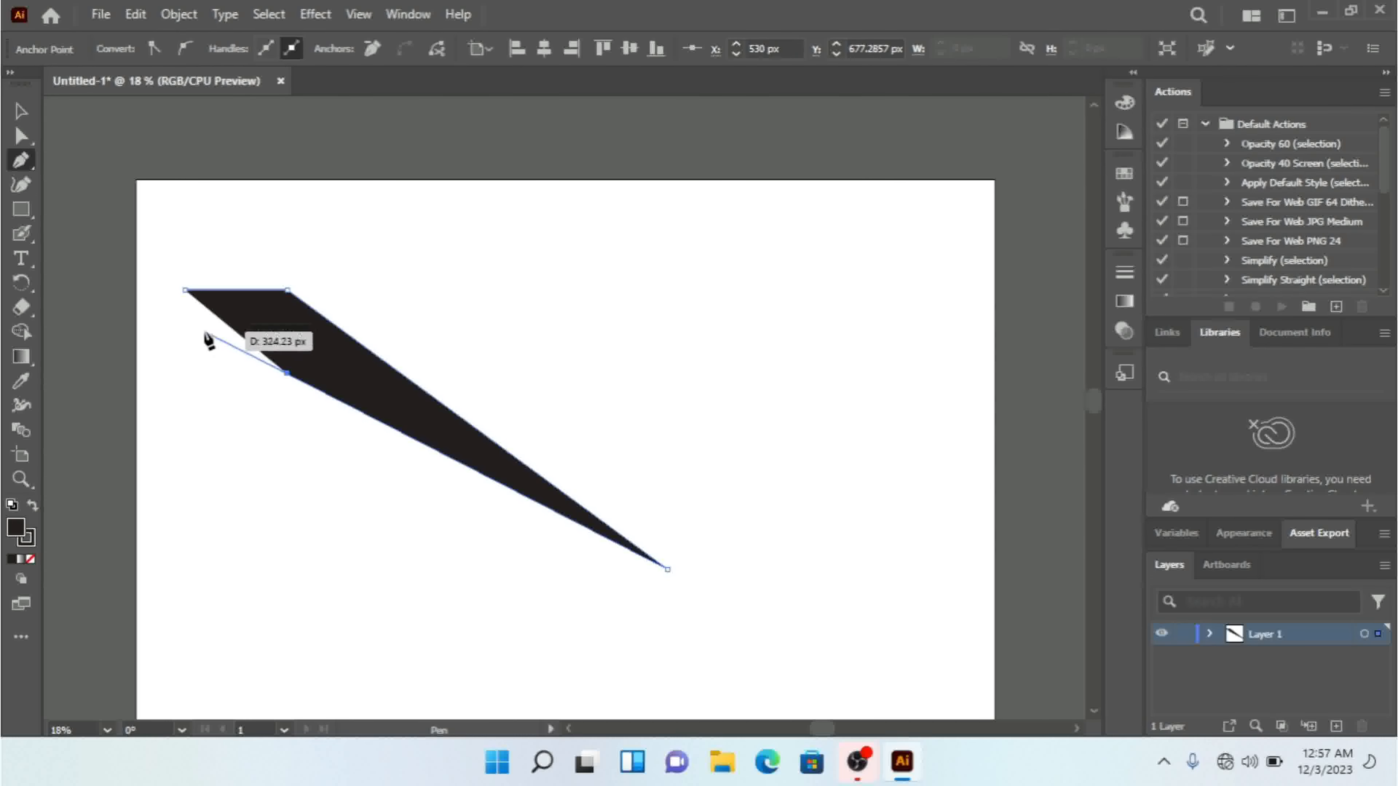
{"action": "left_click", "coordinate": [185, 290]}
Step: Scale the tapered shape down and place it in the upper middle of the artboard
{"action": "left_click", "coordinate": [21, 111]}
{"action": "left_click_drag", "start_coordinate": [381, 410], "coordinate": [521, 392]}
{"action": "left_click_drag", "start_coordinate": [806, 551], "coordinate": [667, 447]}
{"action": "left_click_drag", "start_coordinate": [405, 317], "coordinate": [553, 338]}
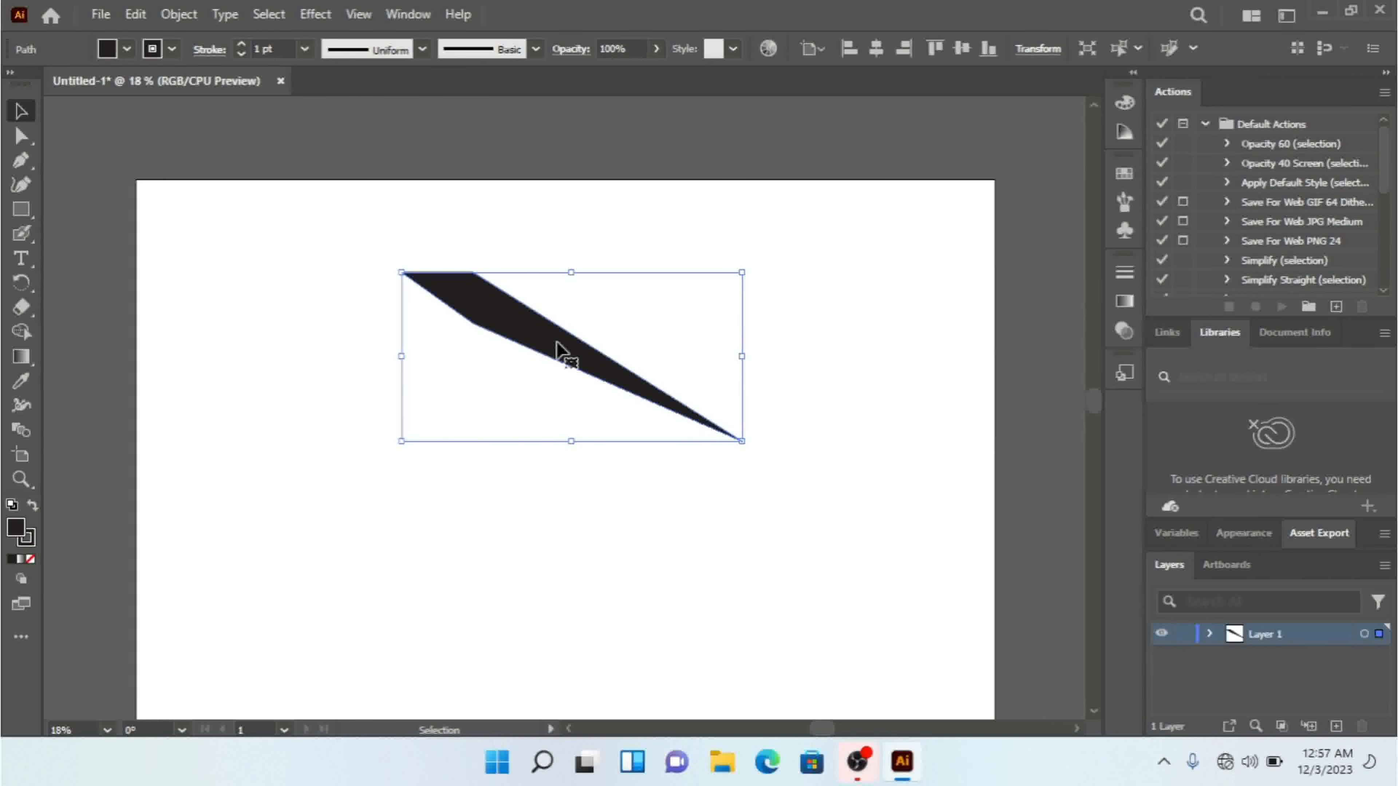
Step: Add the tapered shape to the document's brushes as a new Art Brush and open its options
{"action": "left_click", "coordinate": [1121, 207]}
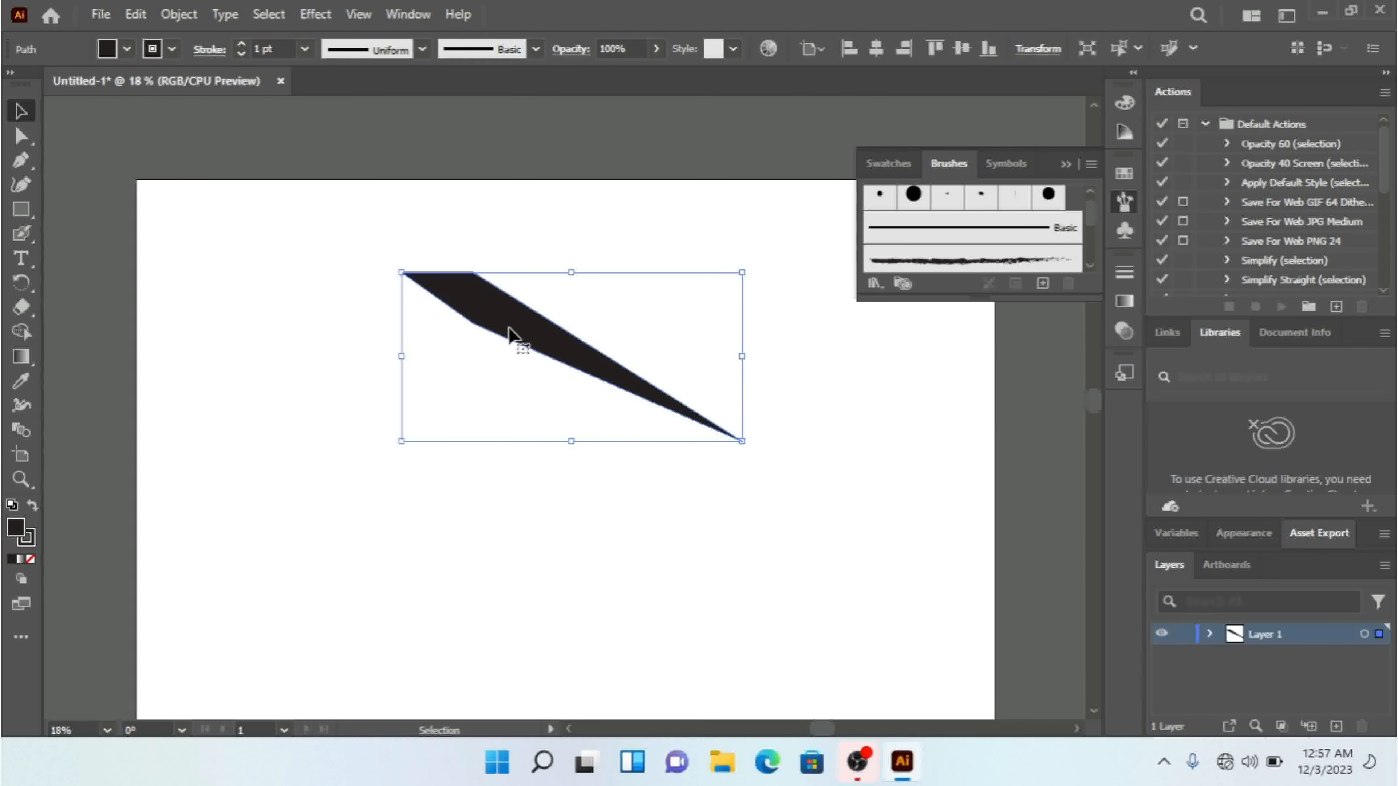
{"action": "mouse_move", "coordinate": [508, 333]}
{"action": "left_mouse_down"}
{"action": "mouse_move", "coordinate": [843, 262]}
{"action": "mouse_move", "coordinate": [930, 227]}
{"action": "left_mouse_up"}
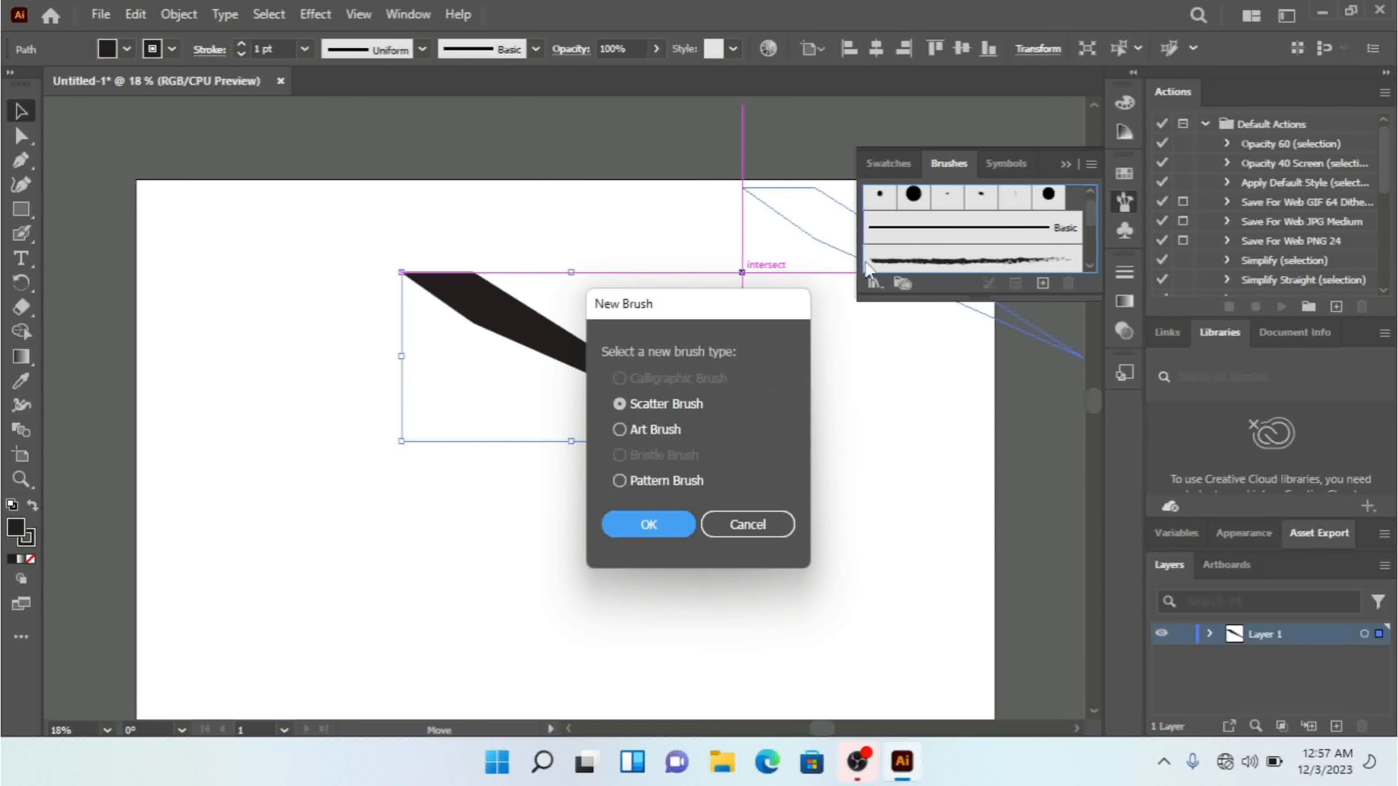
{"action": "left_click", "coordinate": [663, 433]}
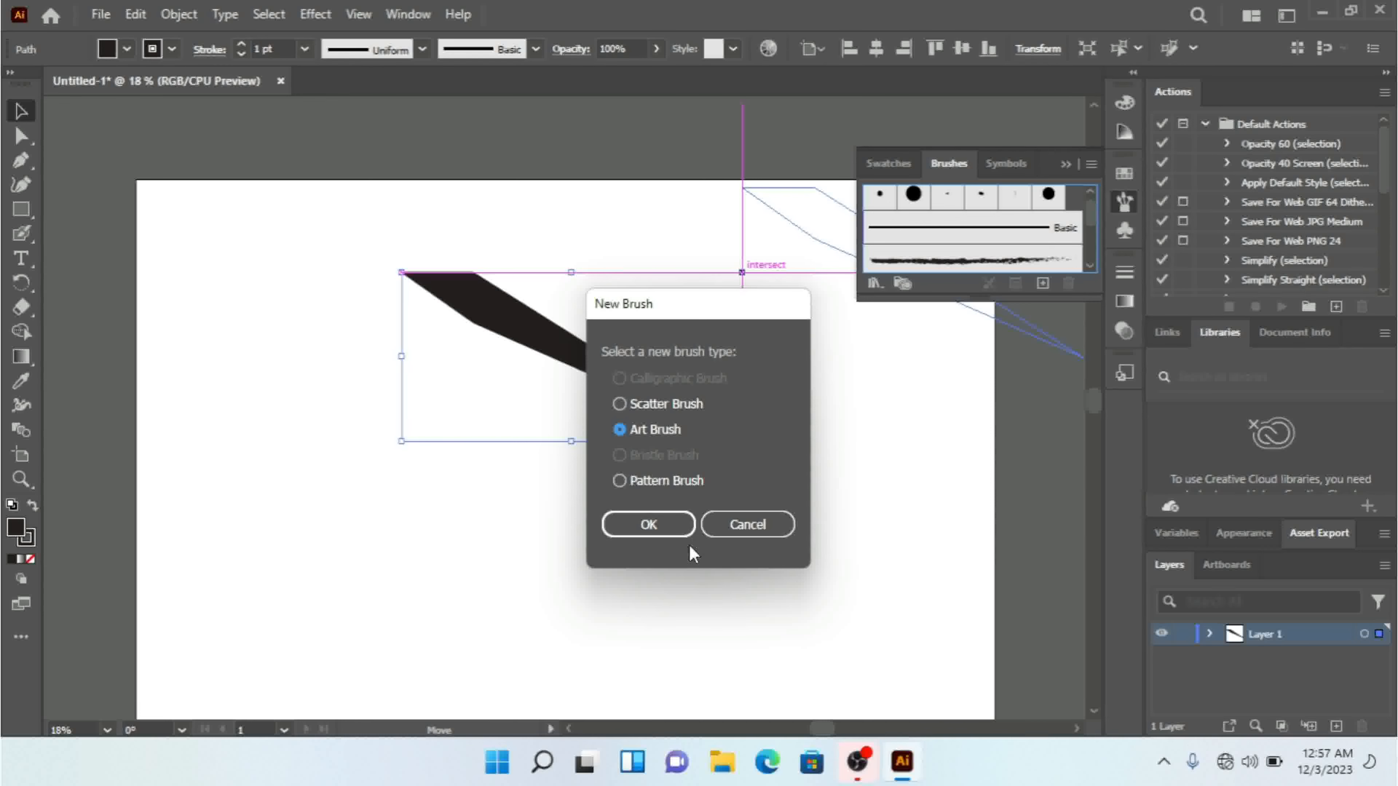
{"action": "left_click", "coordinate": [674, 532]}
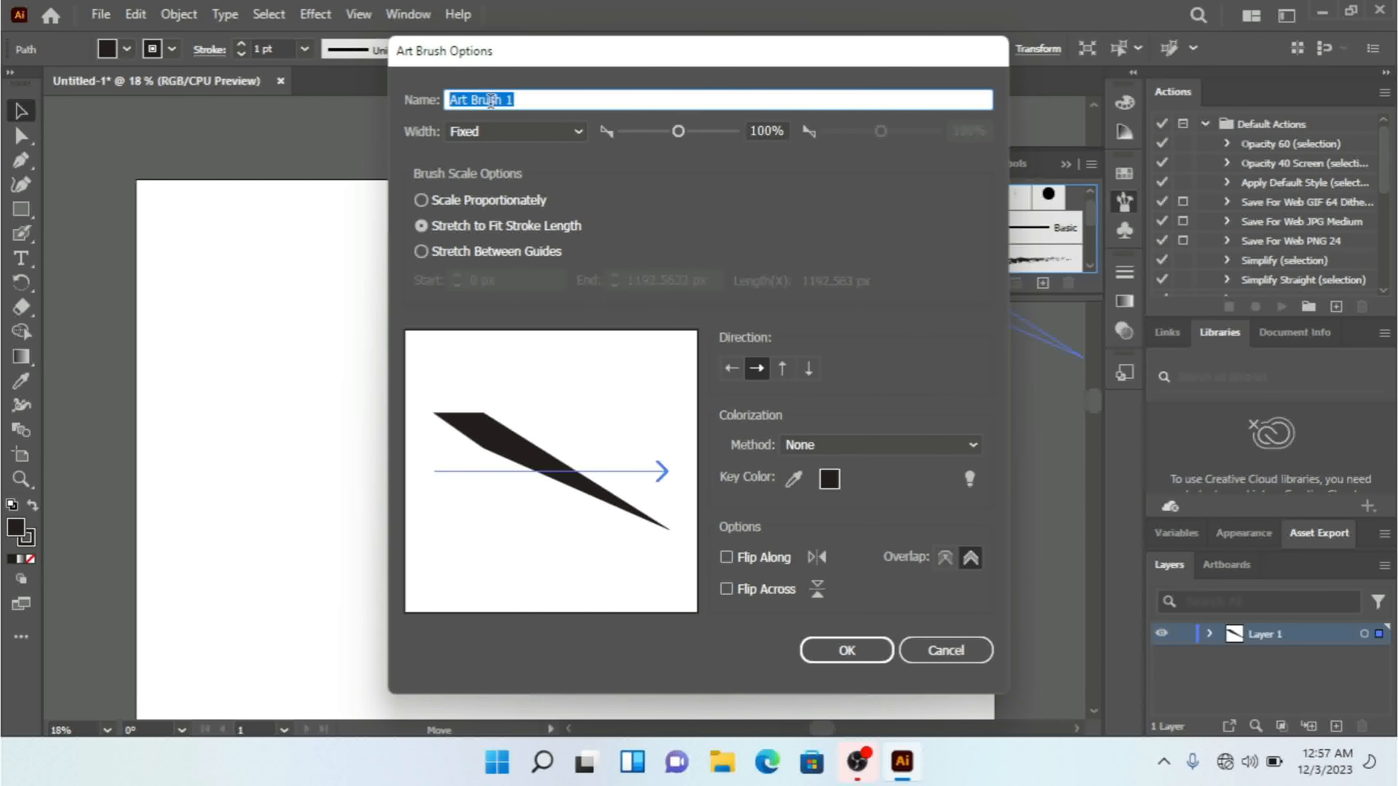
Step: Try the Stretch Between Guides, Stretch to Fit Stroke Length and Scale Proportionately options for the new art brush
{"action": "left_click", "coordinate": [507, 132]}
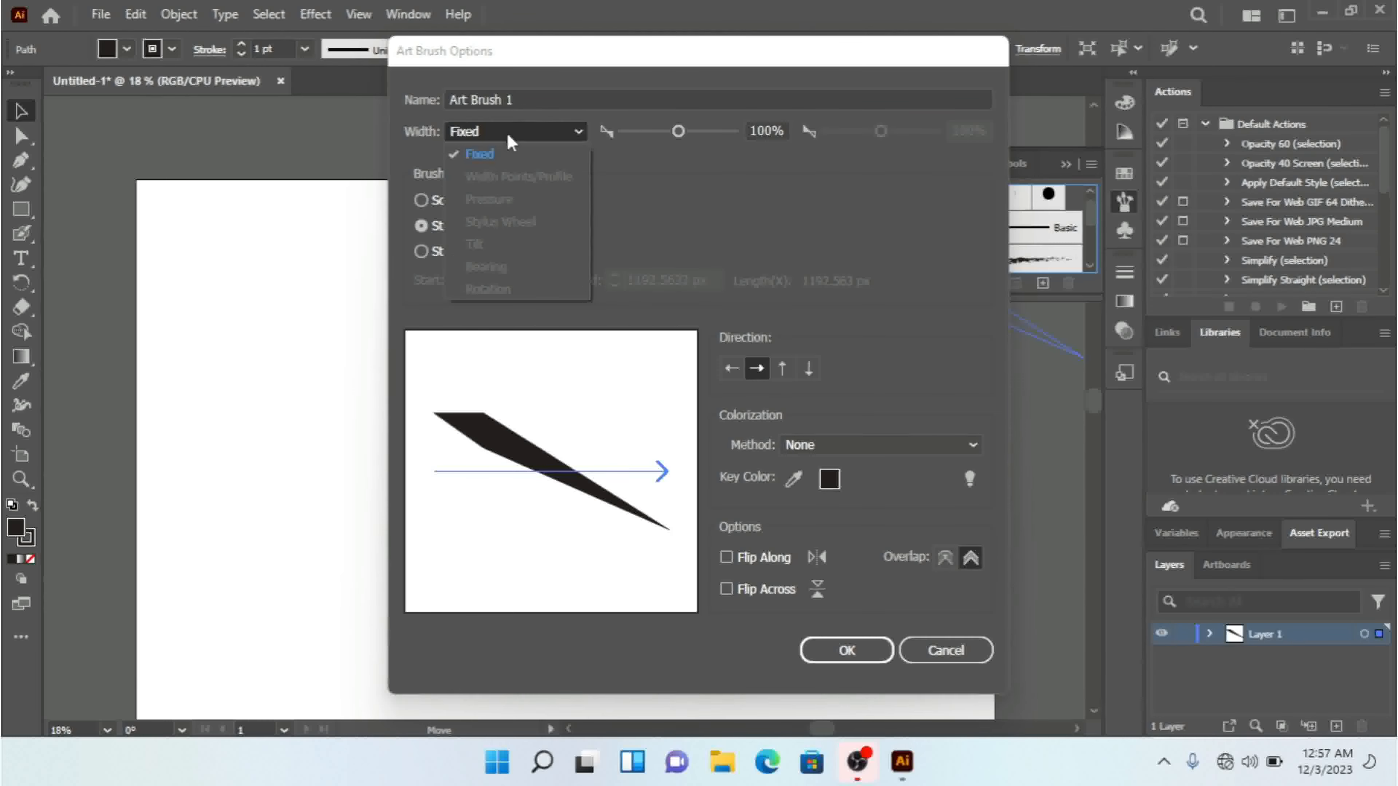
{"action": "left_click", "coordinate": [506, 133]}
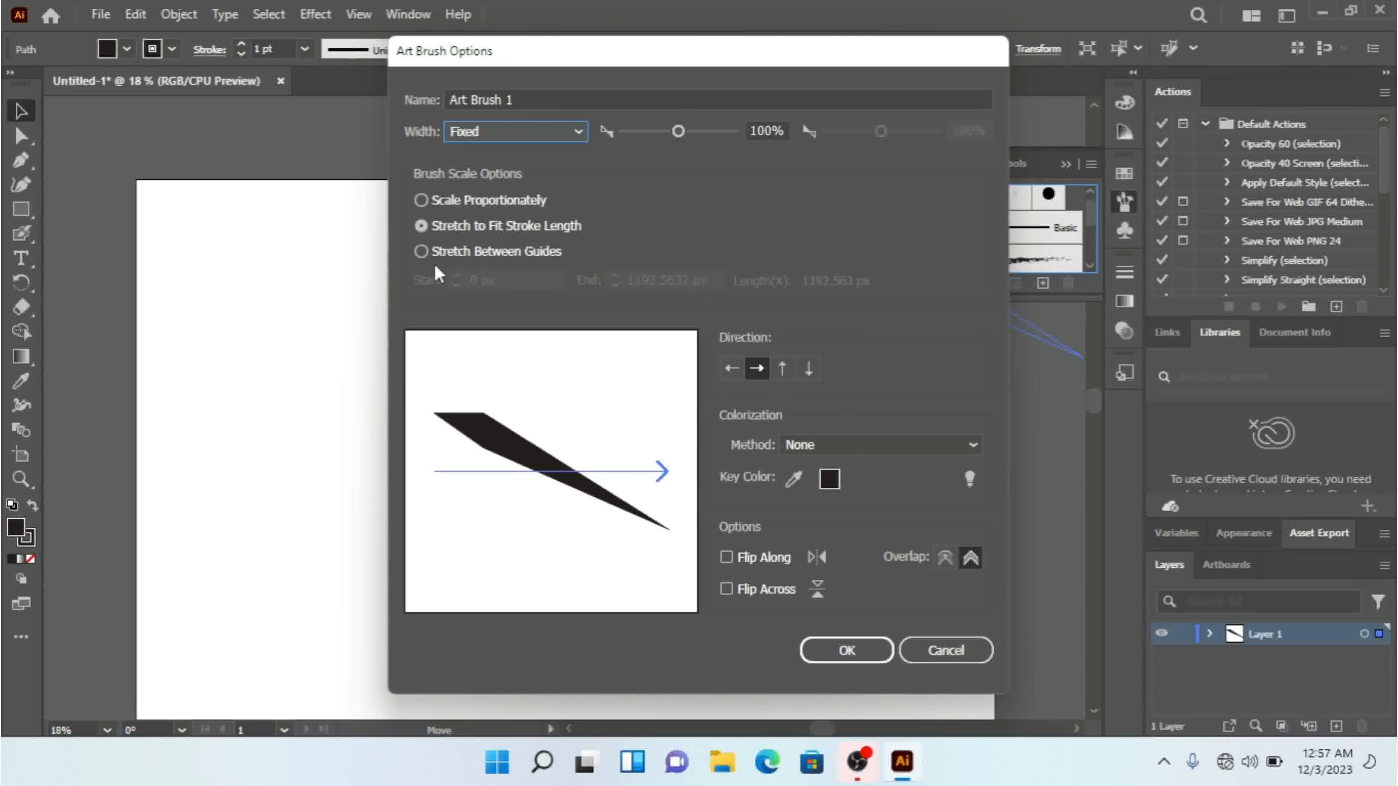
{"action": "left_click", "coordinate": [423, 258]}
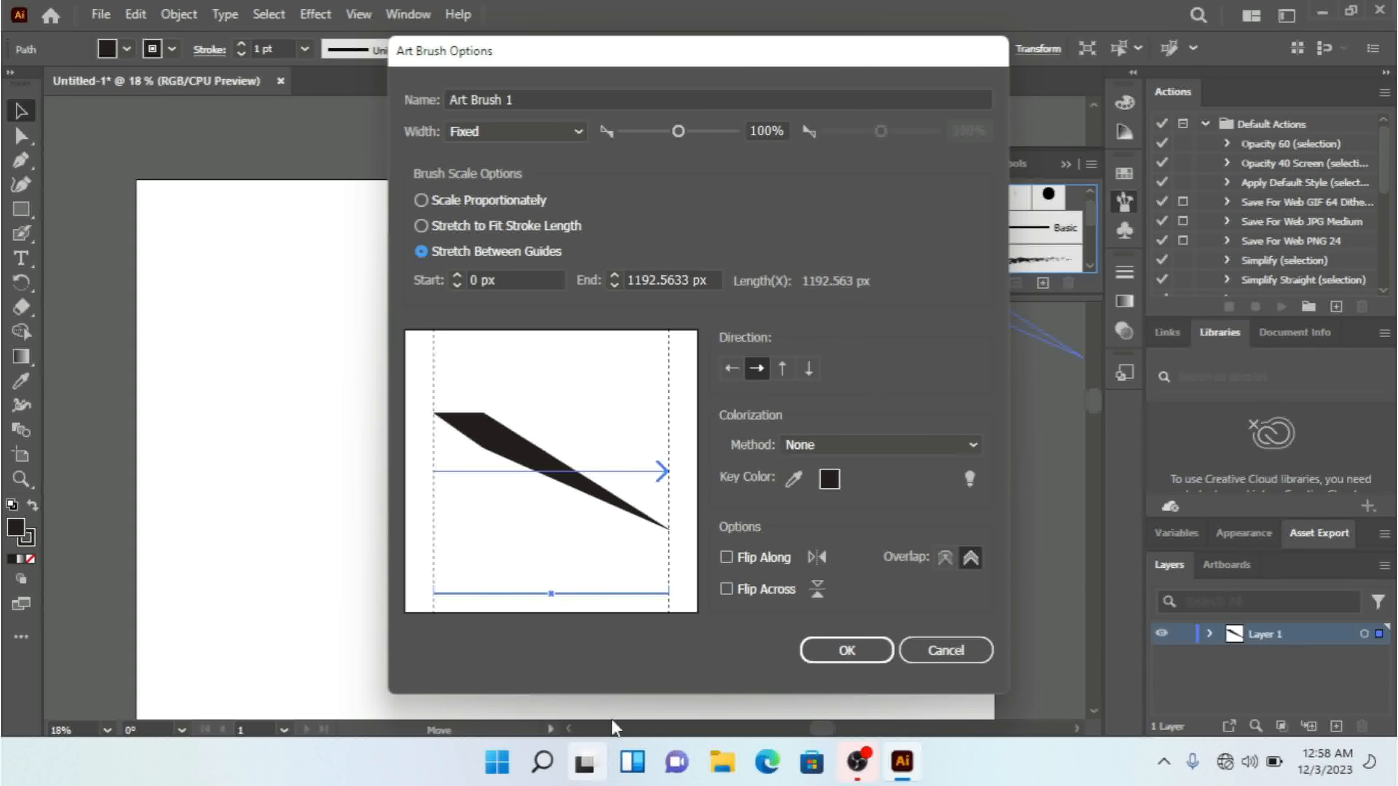
{"action": "left_click", "coordinate": [427, 227]}
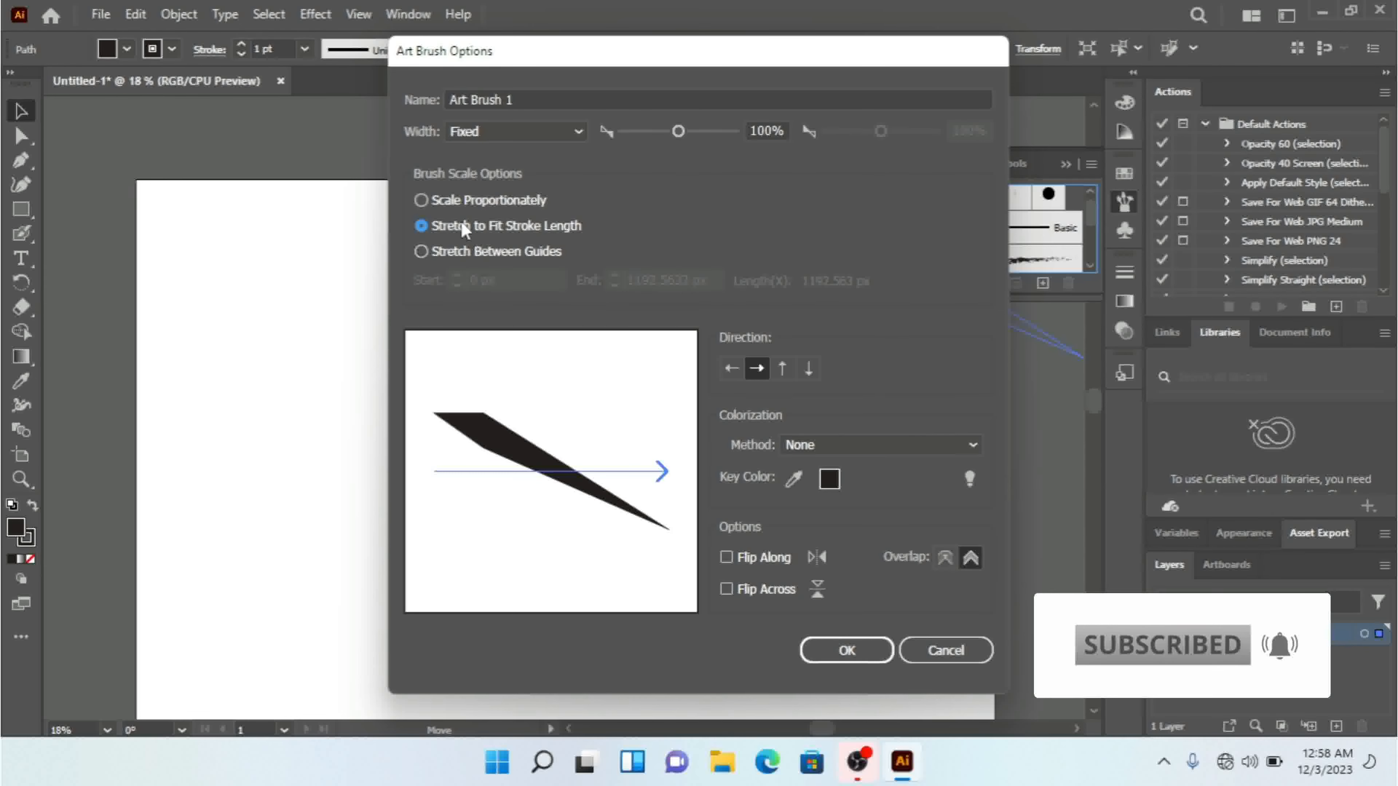
{"action": "left_click", "coordinate": [421, 201]}
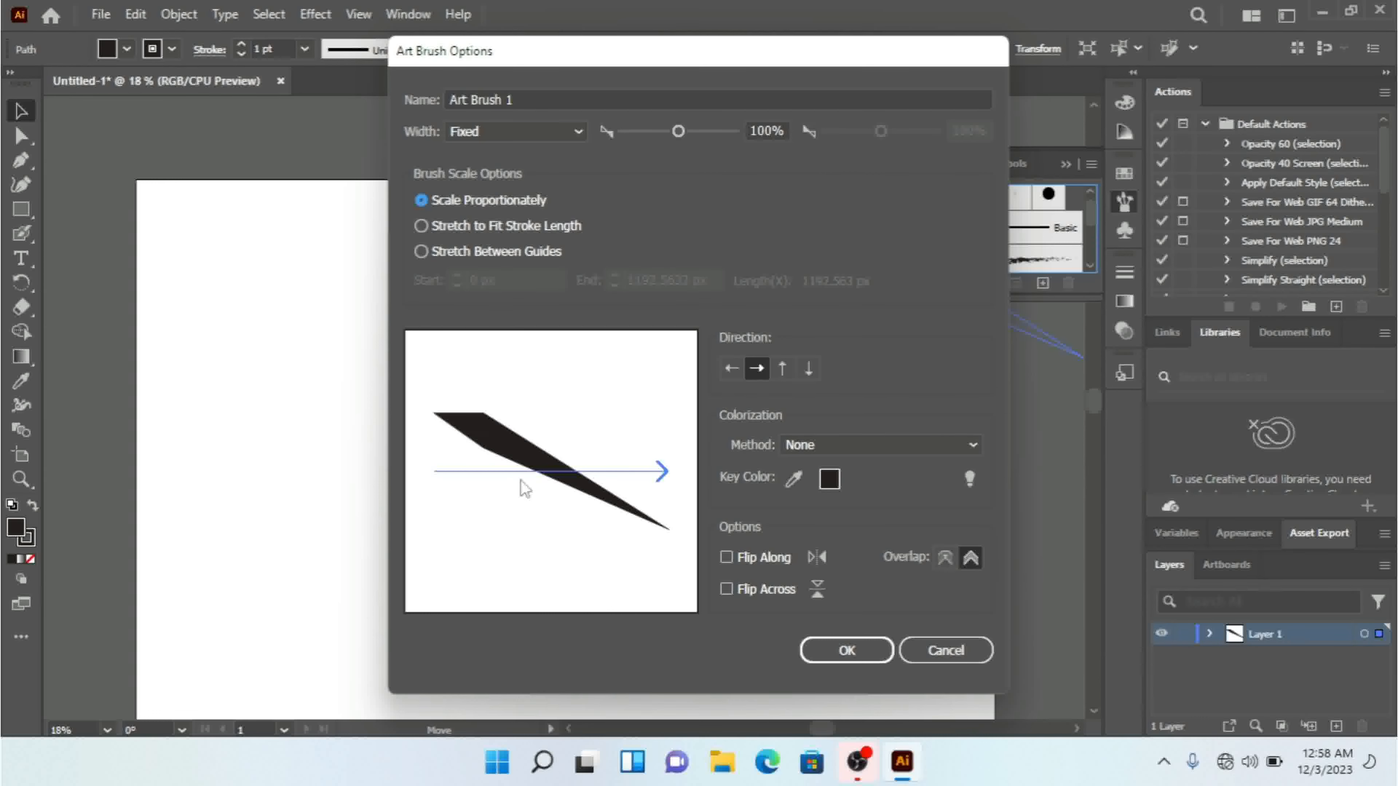
Step: Set the art brush to Stretch to Fit Stroke Length, keep the colorization method None, and create the brush
{"action": "left_click", "coordinate": [421, 227]}
{"action": "left_click", "coordinate": [743, 553]}
{"action": "left_click", "coordinate": [739, 591]}
{"action": "left_click", "coordinate": [854, 453]}
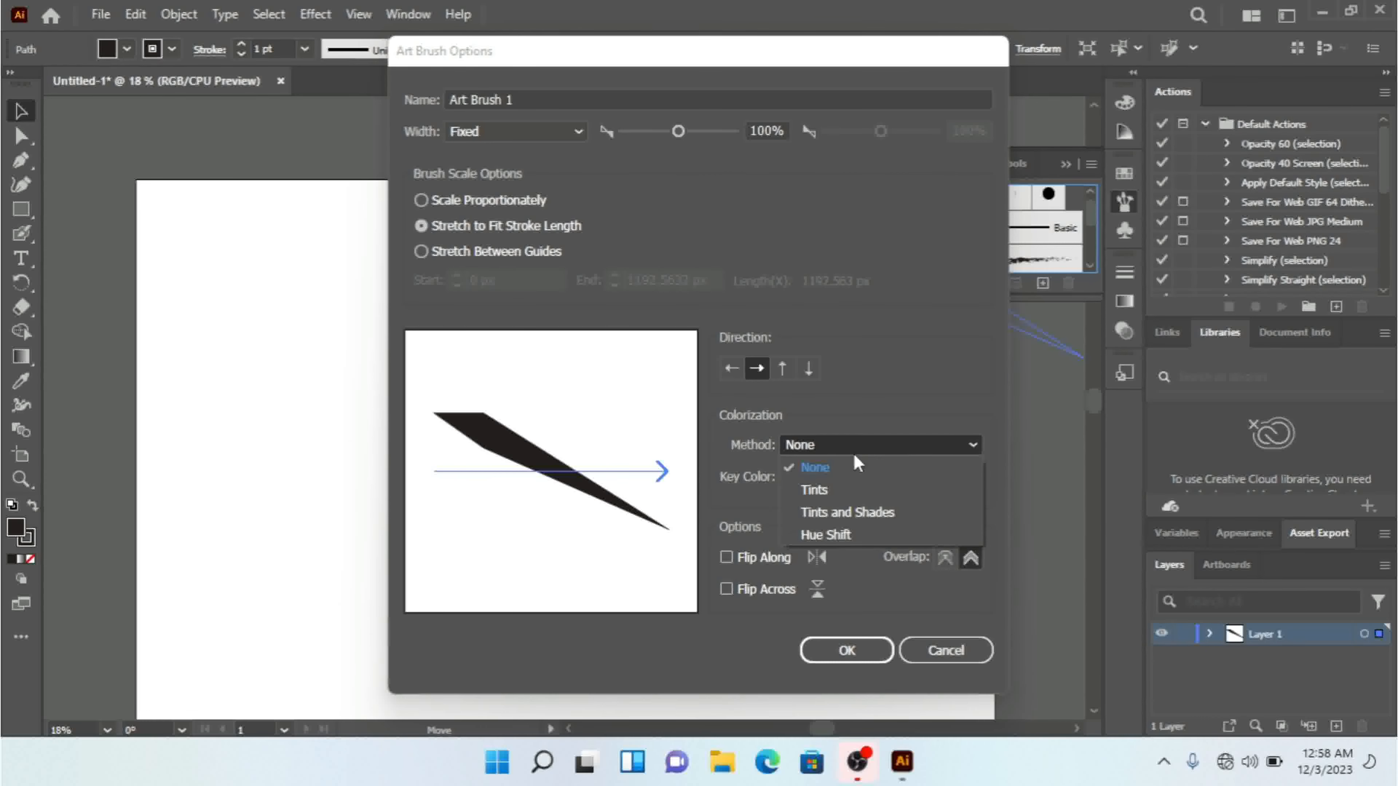
{"action": "left_click", "coordinate": [854, 454]}
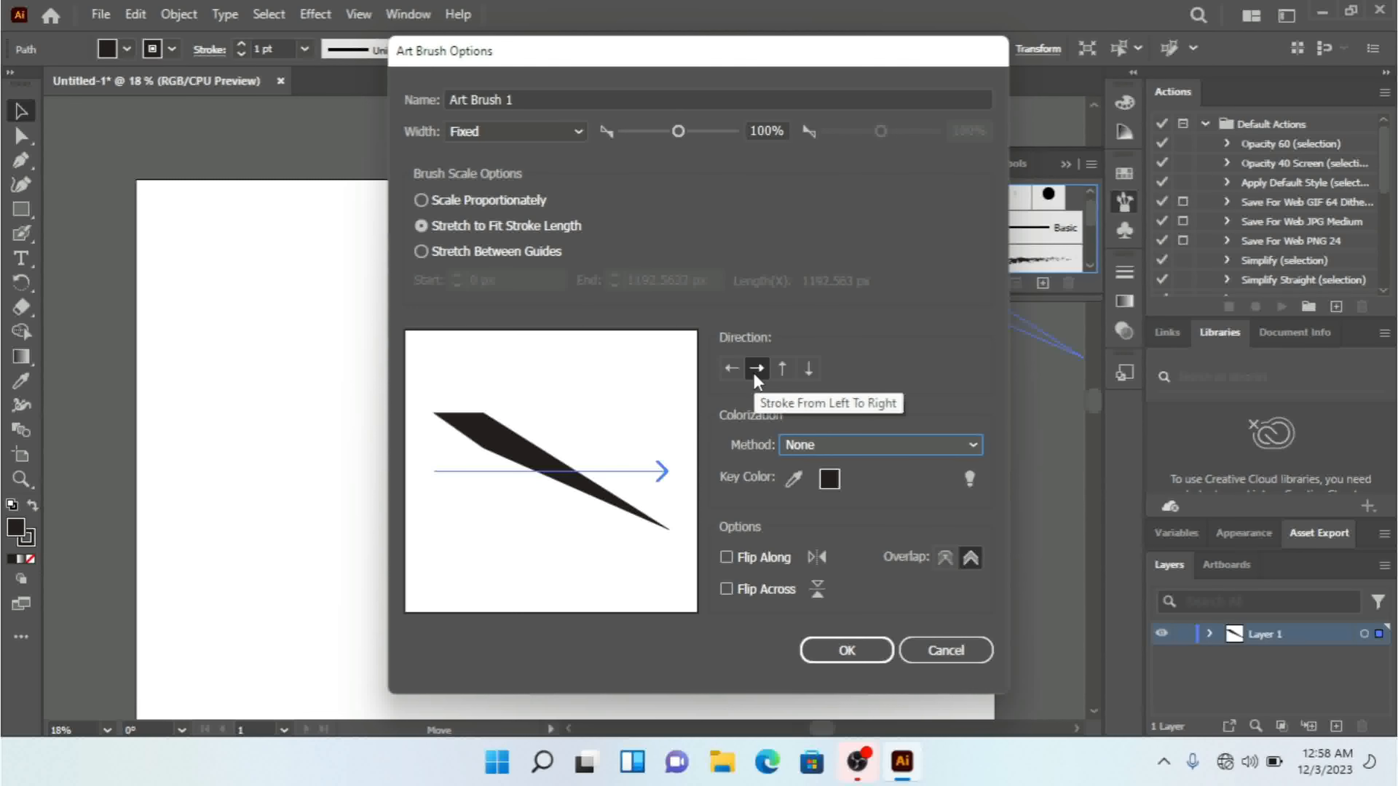
{"action": "left_click", "coordinate": [847, 658]}
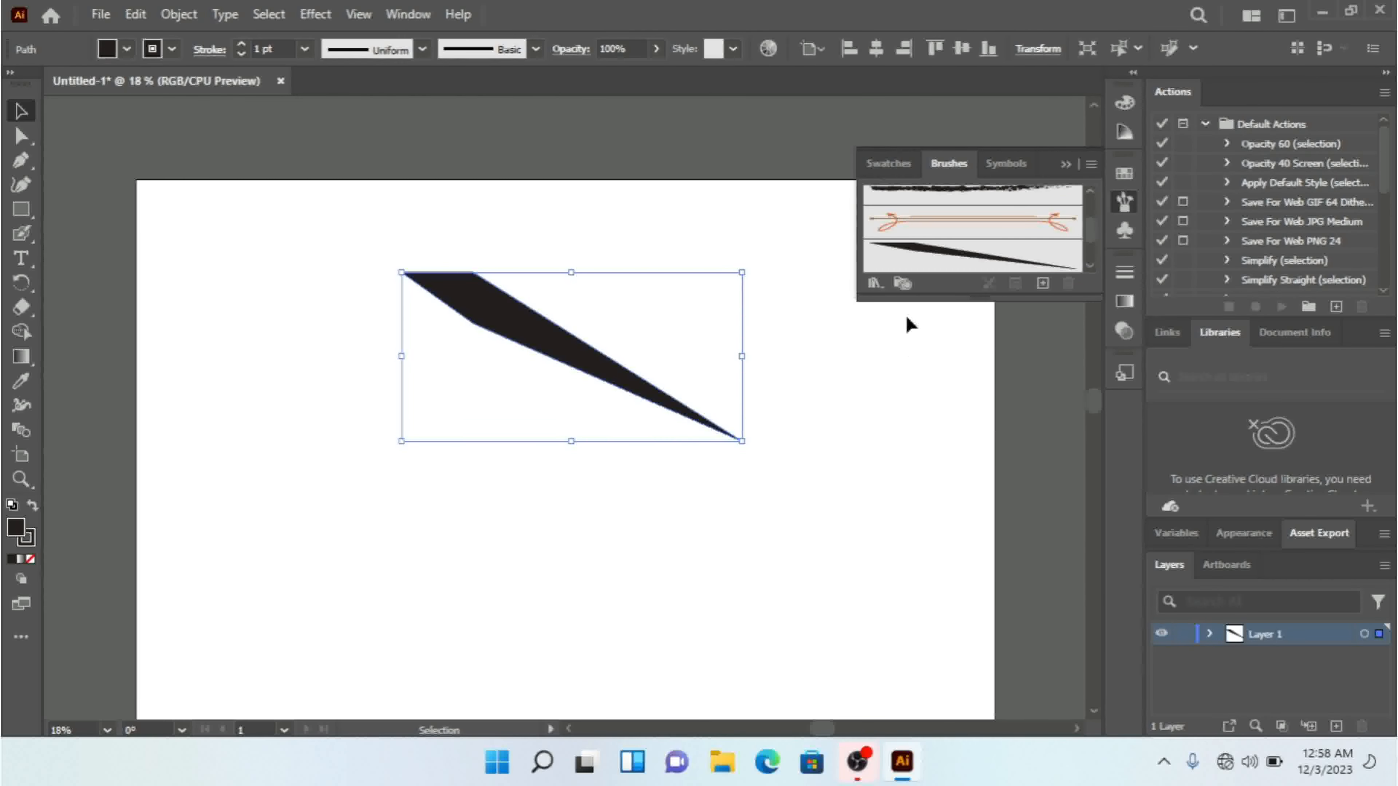
Step: Delete the original tapered shape and paint six curving Paintbrush strokes across the artboard with the new art brush
{"action": "key", "text": "Delete"}
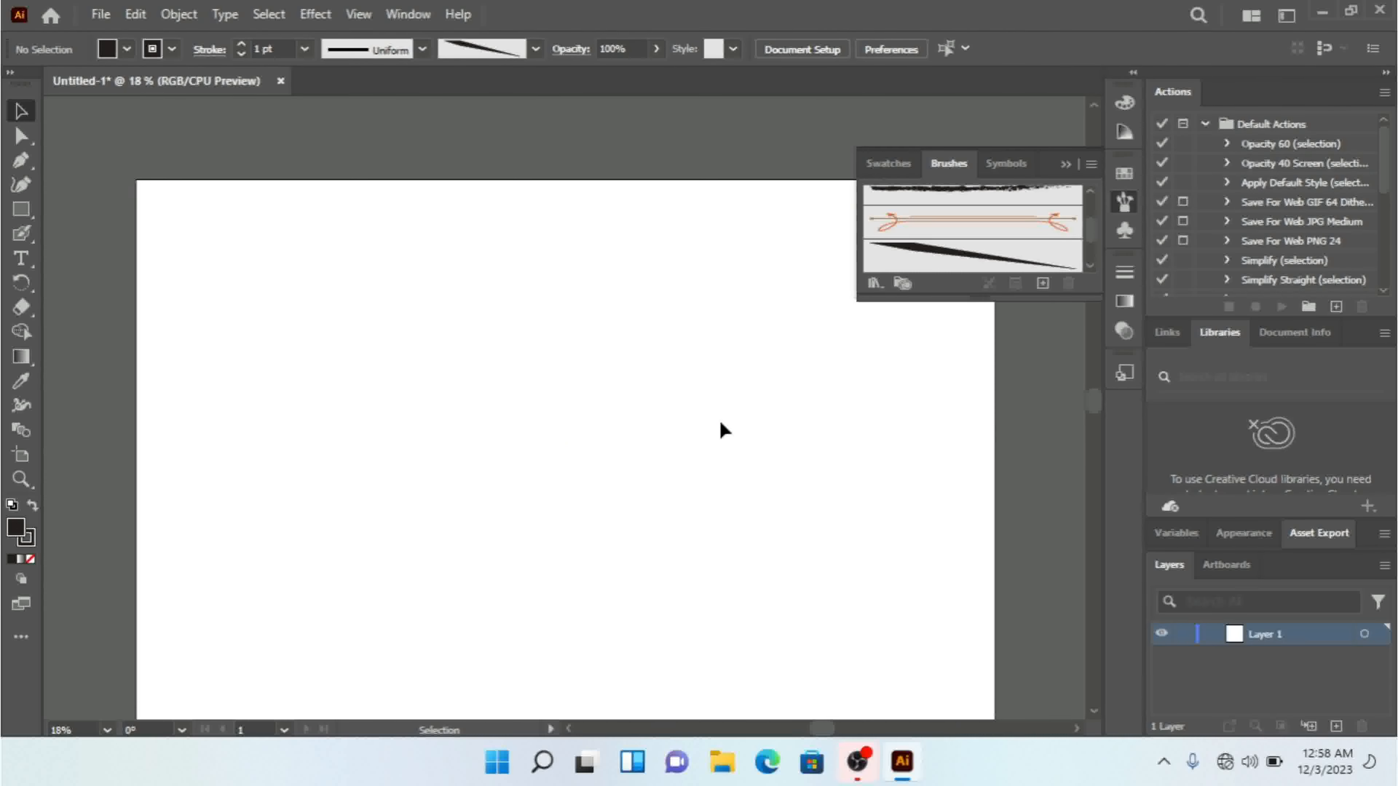
{"action": "left_click", "coordinate": [20, 236]}
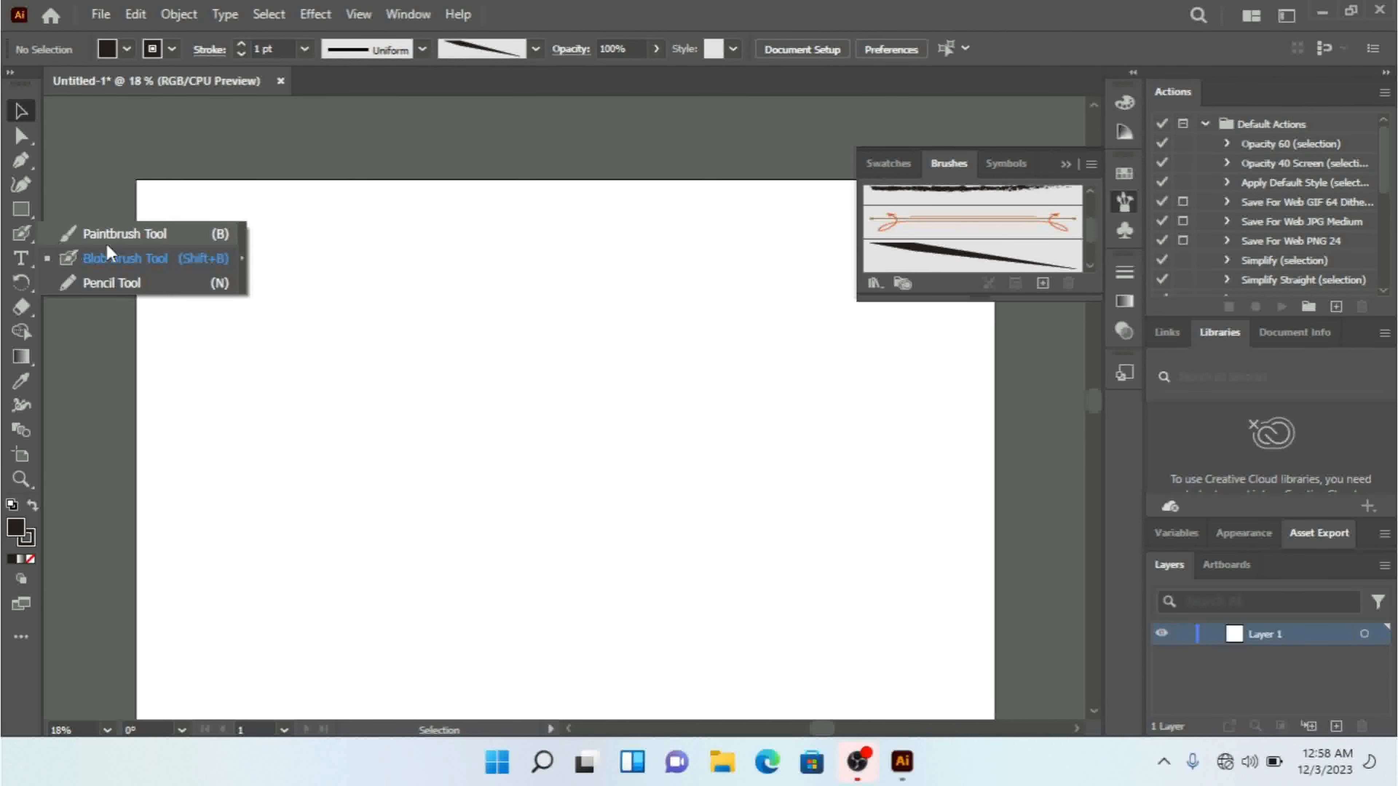
{"action": "left_click", "coordinate": [116, 235]}
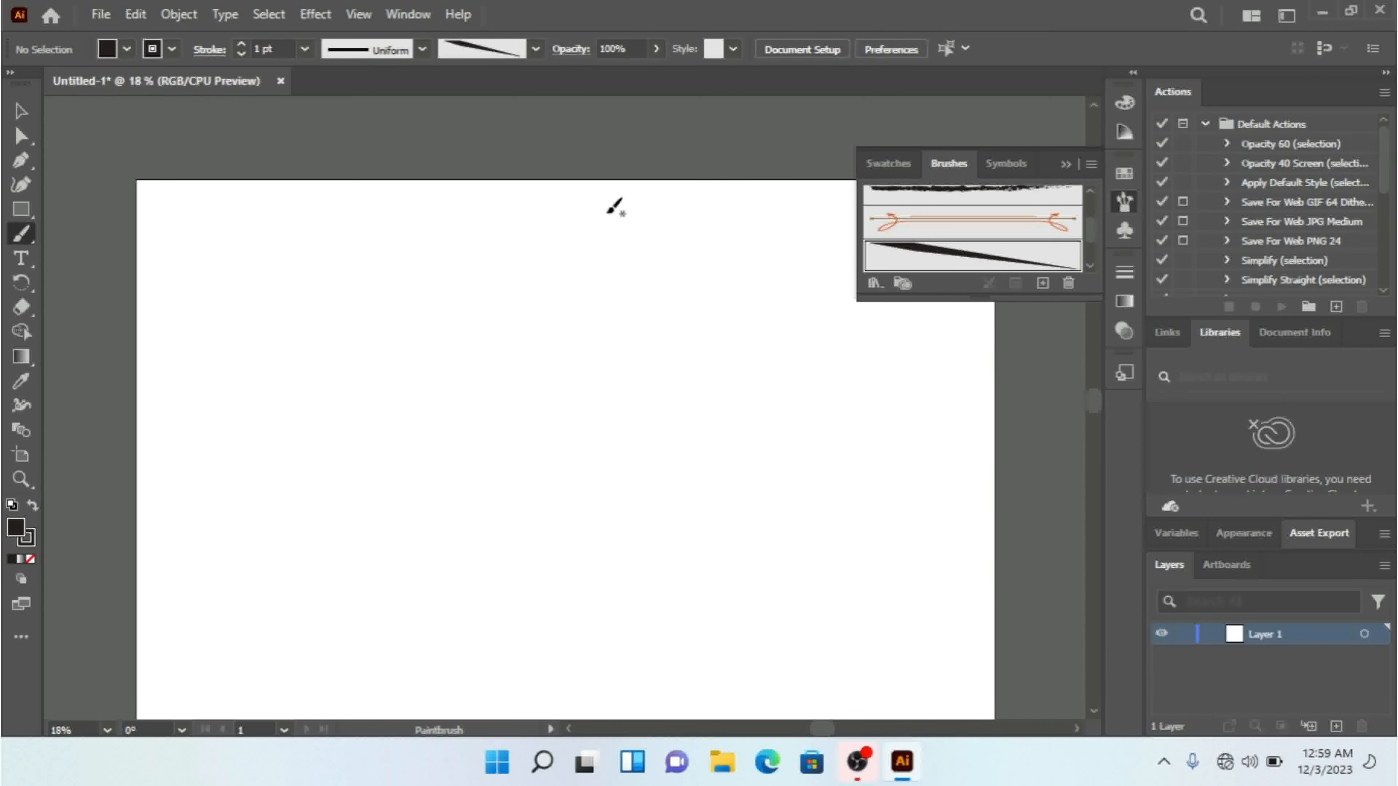
{"action": "mouse_move", "coordinate": [607, 209]}
{"action": "left_mouse_down"}
{"action": "mouse_move", "coordinate": [595, 282]}
{"action": "mouse_move", "coordinate": [562, 333]}
{"action": "mouse_move", "coordinate": [439, 362]}
{"action": "mouse_move", "coordinate": [377, 417]}
{"action": "left_mouse_up"}
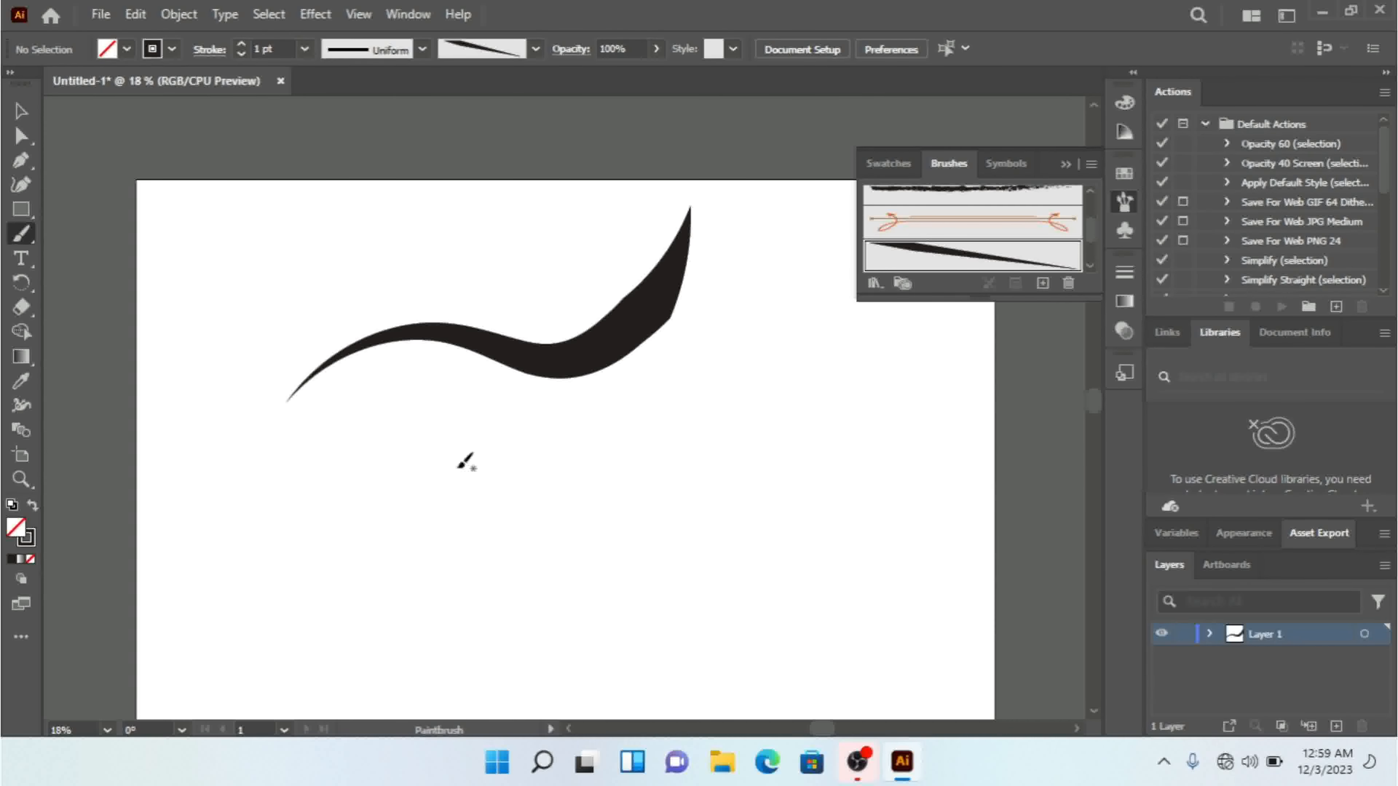
{"action": "mouse_move", "coordinate": [371, 495]}
{"action": "left_mouse_down"}
{"action": "mouse_move", "coordinate": [364, 434]}
{"action": "mouse_move", "coordinate": [541, 440]}
{"action": "mouse_move", "coordinate": [701, 382]}
{"action": "mouse_move", "coordinate": [715, 285]}
{"action": "left_mouse_up"}
{"action": "mouse_move", "coordinate": [542, 212]}
{"action": "left_mouse_down"}
{"action": "mouse_move", "coordinate": [537, 234]}
{"action": "mouse_move", "coordinate": [237, 303]}
{"action": "mouse_move", "coordinate": [160, 278]}
{"action": "left_mouse_up"}
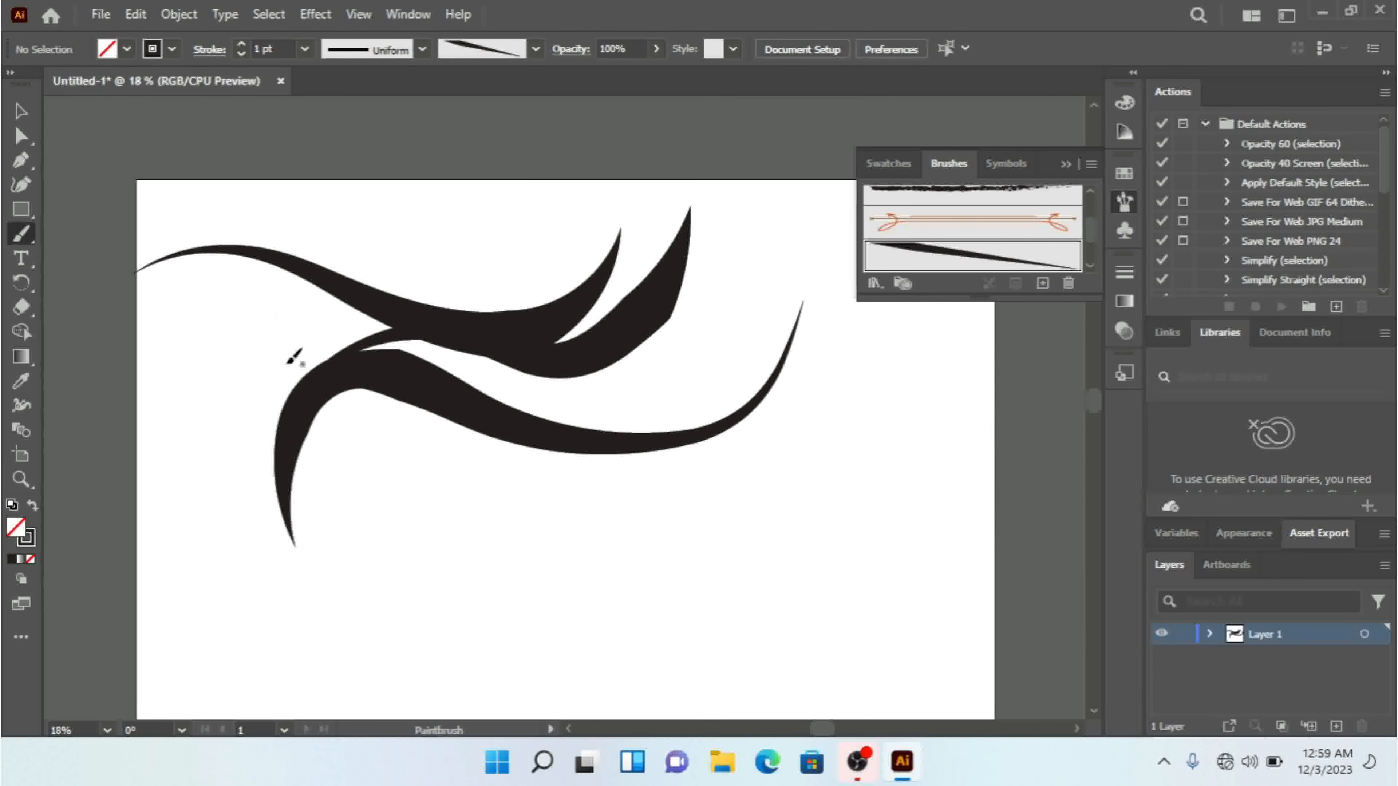
{"action": "mouse_move", "coordinate": [474, 597]}
{"action": "left_mouse_down"}
{"action": "mouse_move", "coordinate": [459, 551]}
{"action": "mouse_move", "coordinate": [767, 441]}
{"action": "mouse_move", "coordinate": [789, 563]}
{"action": "left_mouse_up"}
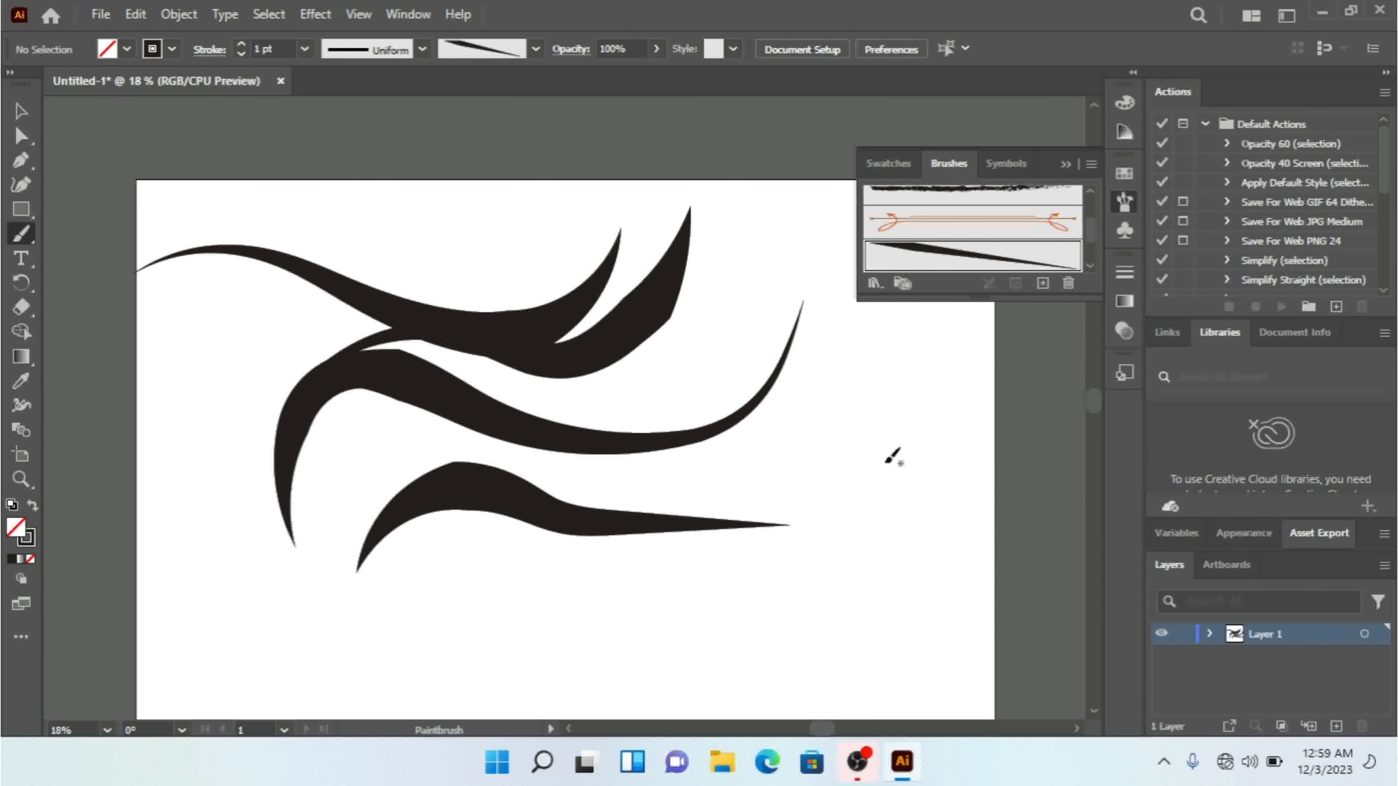
{"action": "mouse_move", "coordinate": [533, 139]}
{"action": "left_mouse_down"}
{"action": "mouse_move", "coordinate": [395, 215]}
{"action": "mouse_move", "coordinate": [213, 235]}
{"action": "left_mouse_up"}
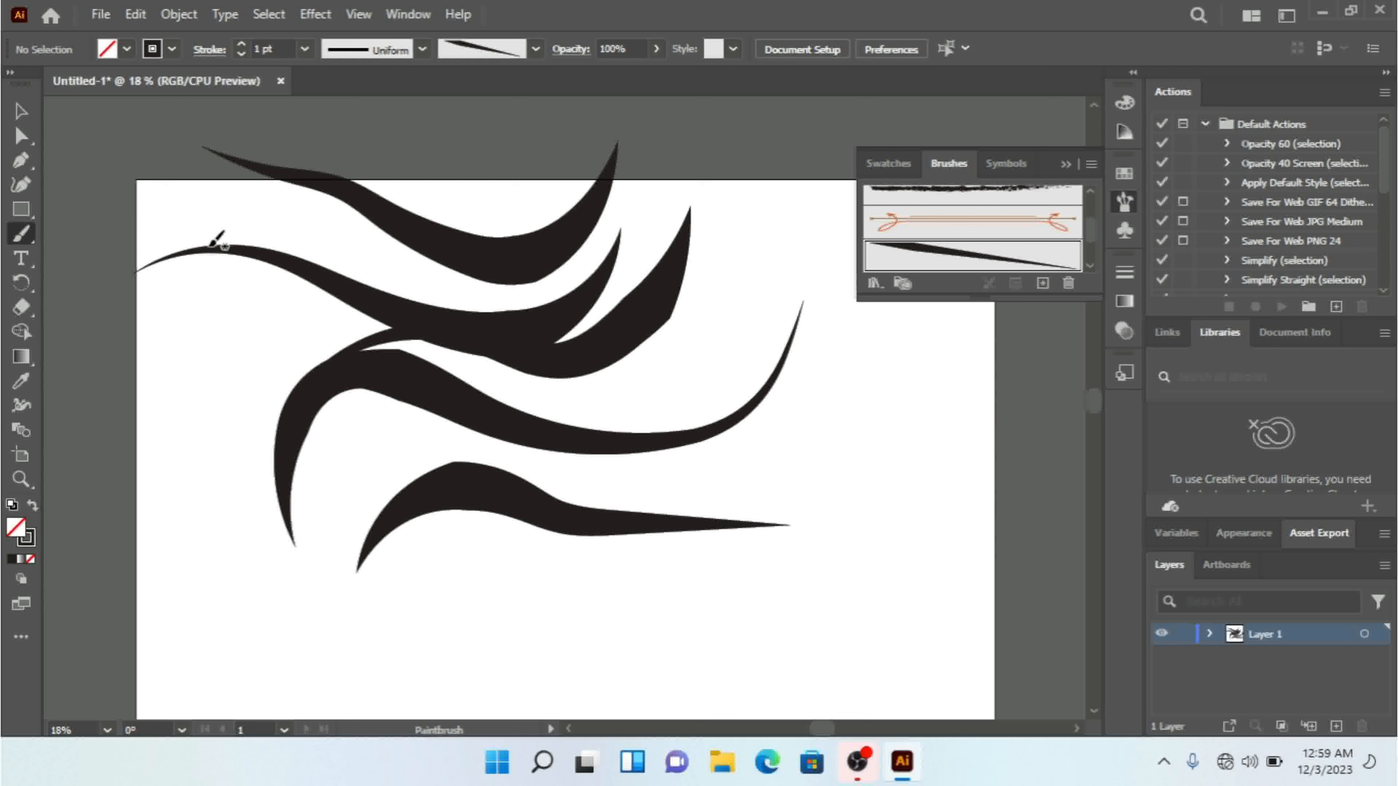
{"action": "mouse_move", "coordinate": [612, 633]}
{"action": "left_mouse_down"}
{"action": "mouse_move", "coordinate": [763, 592]}
{"action": "mouse_move", "coordinate": [767, 432]}
{"action": "left_mouse_up"}
Step: Delete all the strokes and paint six new curving art brush strokes over the artboard's upper and middle areas
{"action": "key", "text": "ctrl+a"}
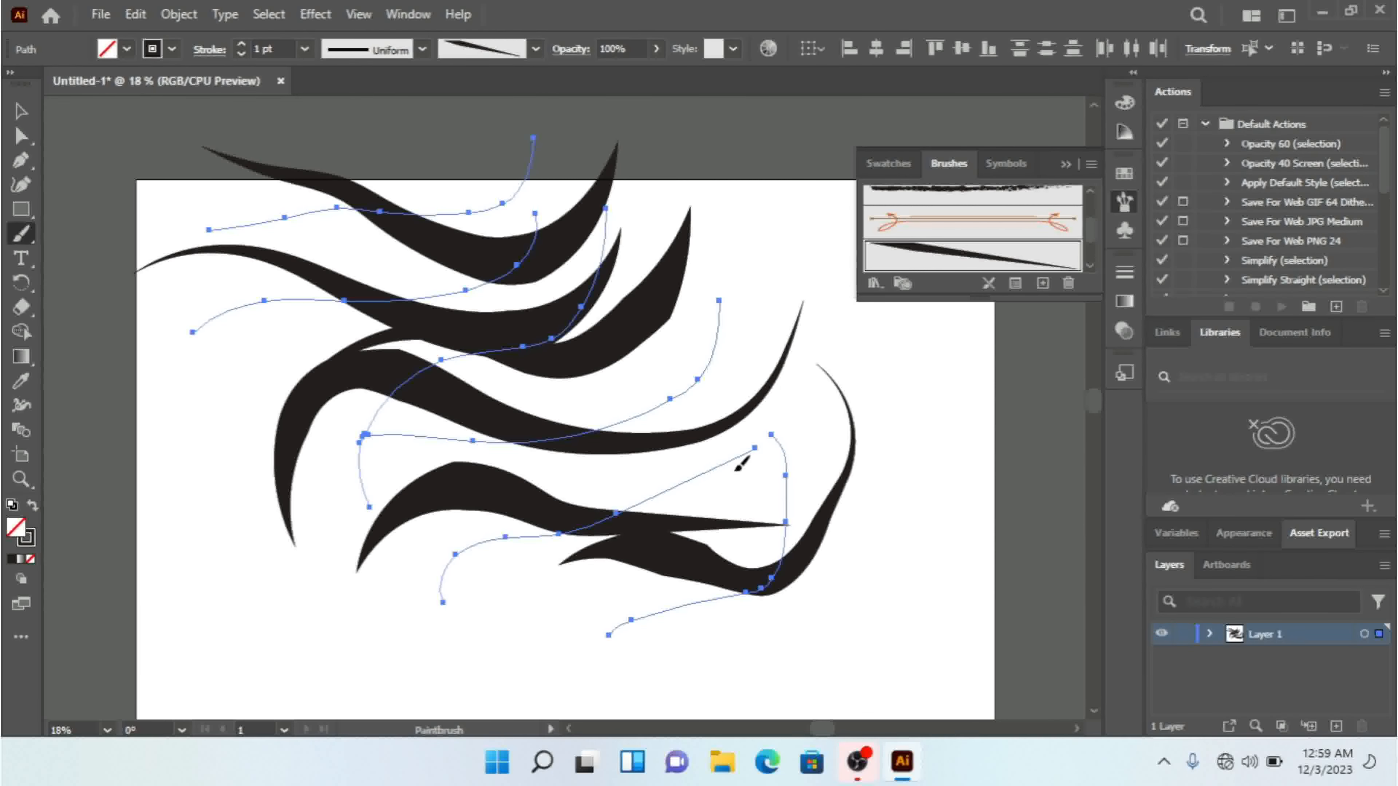
{"action": "key", "text": "Delete"}
{"action": "mouse_move", "coordinate": [762, 251]}
{"action": "left_mouse_down"}
{"action": "mouse_move", "coordinate": [711, 335]}
{"action": "mouse_move", "coordinate": [436, 388]}
{"action": "left_mouse_up"}
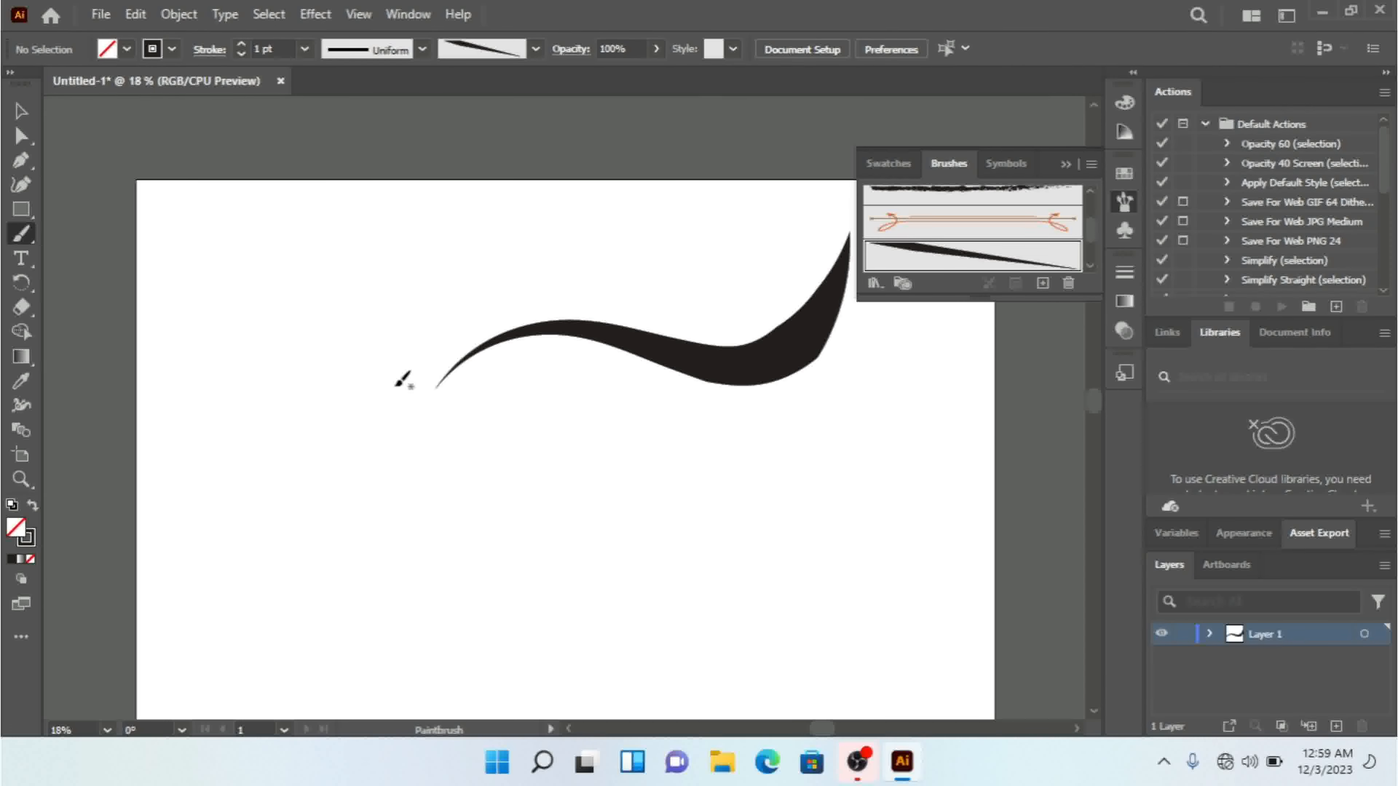
{"action": "left_click_drag", "start_coordinate": [337, 381], "coordinate": [29, 94]}
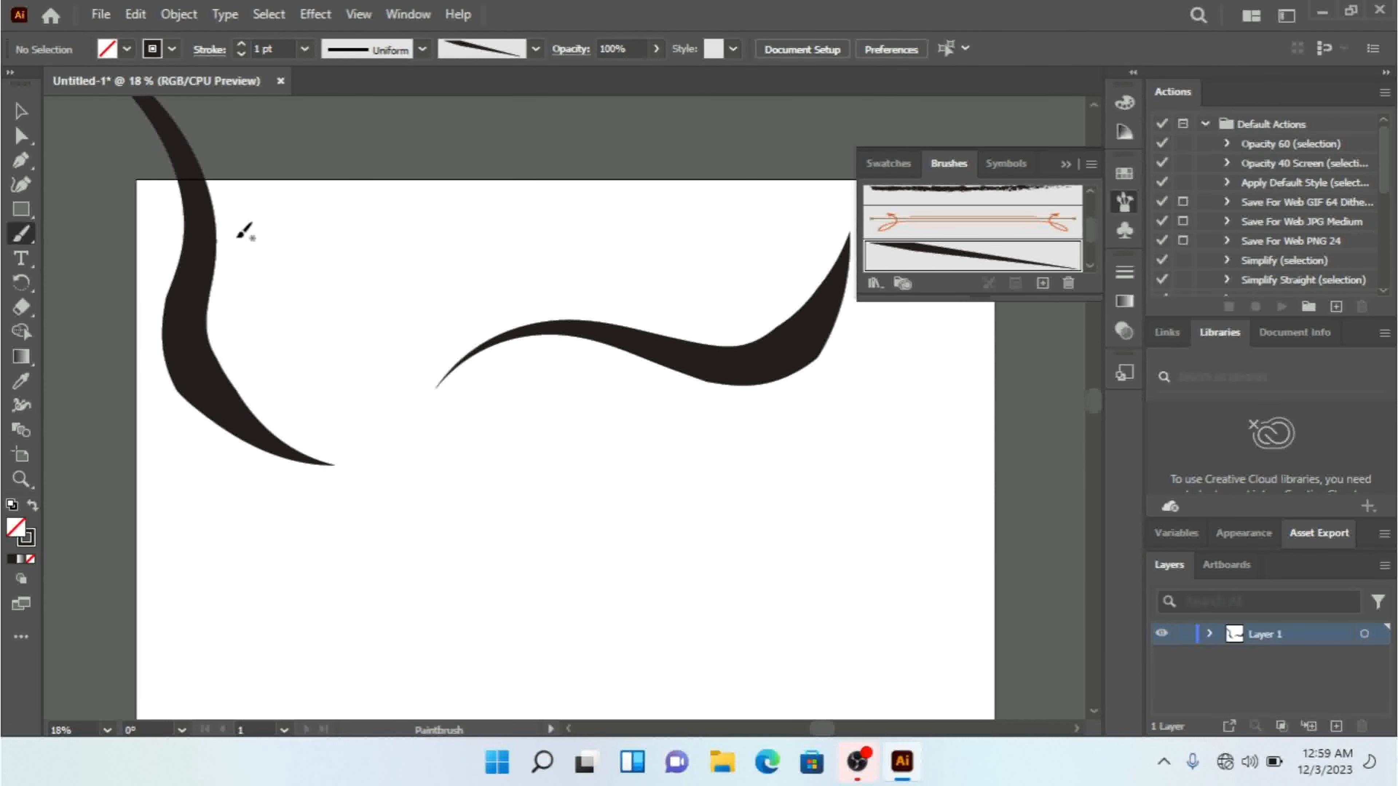
{"action": "mouse_move", "coordinate": [432, 494]}
{"action": "left_mouse_down"}
{"action": "mouse_move", "coordinate": [456, 257]}
{"action": "mouse_move", "coordinate": [523, 99]}
{"action": "left_mouse_up"}
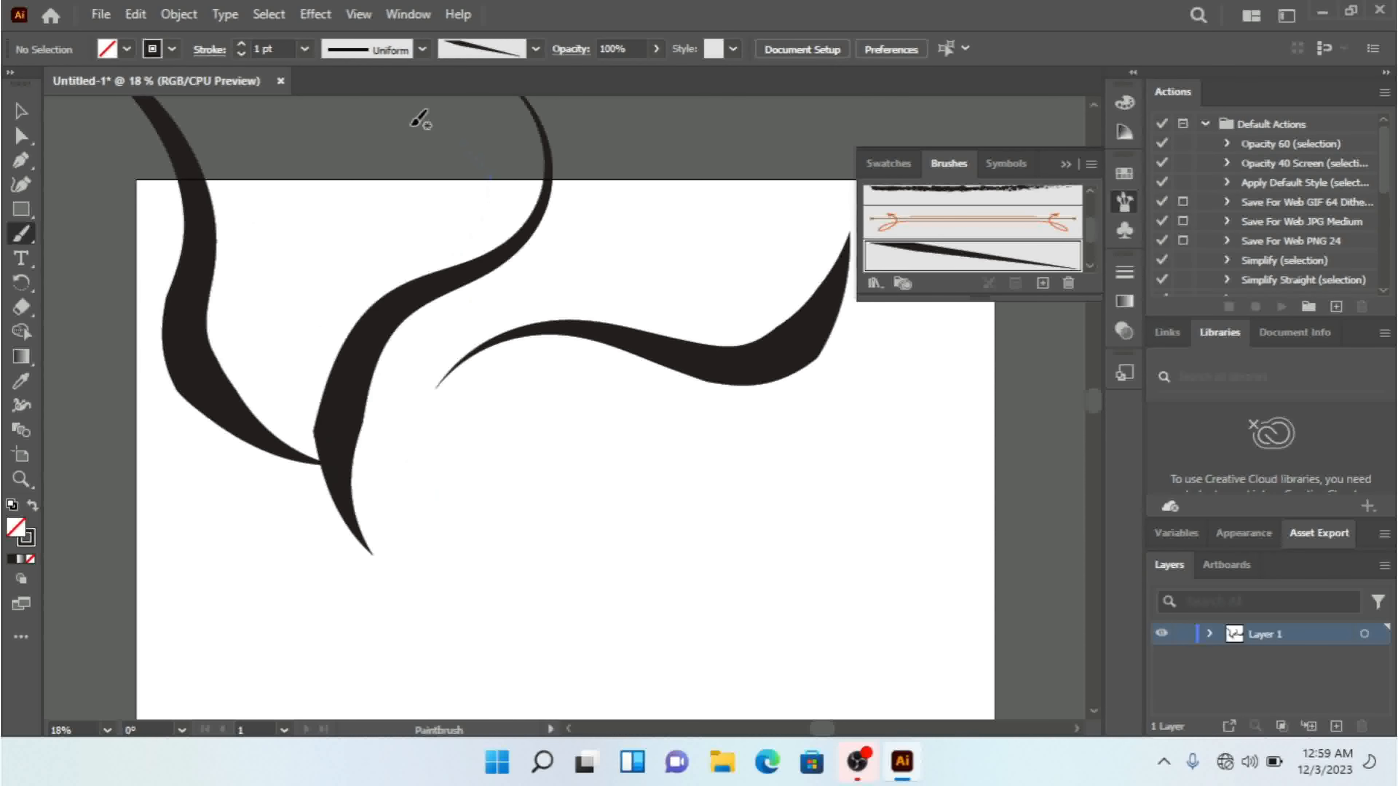
{"action": "mouse_move", "coordinate": [291, 337]}
{"action": "left_mouse_down"}
{"action": "mouse_move", "coordinate": [339, 163]}
{"action": "mouse_move", "coordinate": [262, 94]}
{"action": "left_mouse_up"}
{"action": "mouse_move", "coordinate": [553, 274]}
{"action": "left_mouse_down"}
{"action": "mouse_move", "coordinate": [699, 212]}
{"action": "mouse_move", "coordinate": [677, 110]}
{"action": "mouse_move", "coordinate": [776, 160]}
{"action": "left_mouse_up"}
{"action": "mouse_move", "coordinate": [459, 610]}
{"action": "left_mouse_down"}
{"action": "mouse_move", "coordinate": [621, 417]}
{"action": "mouse_move", "coordinate": [744, 413]}
{"action": "left_mouse_up"}
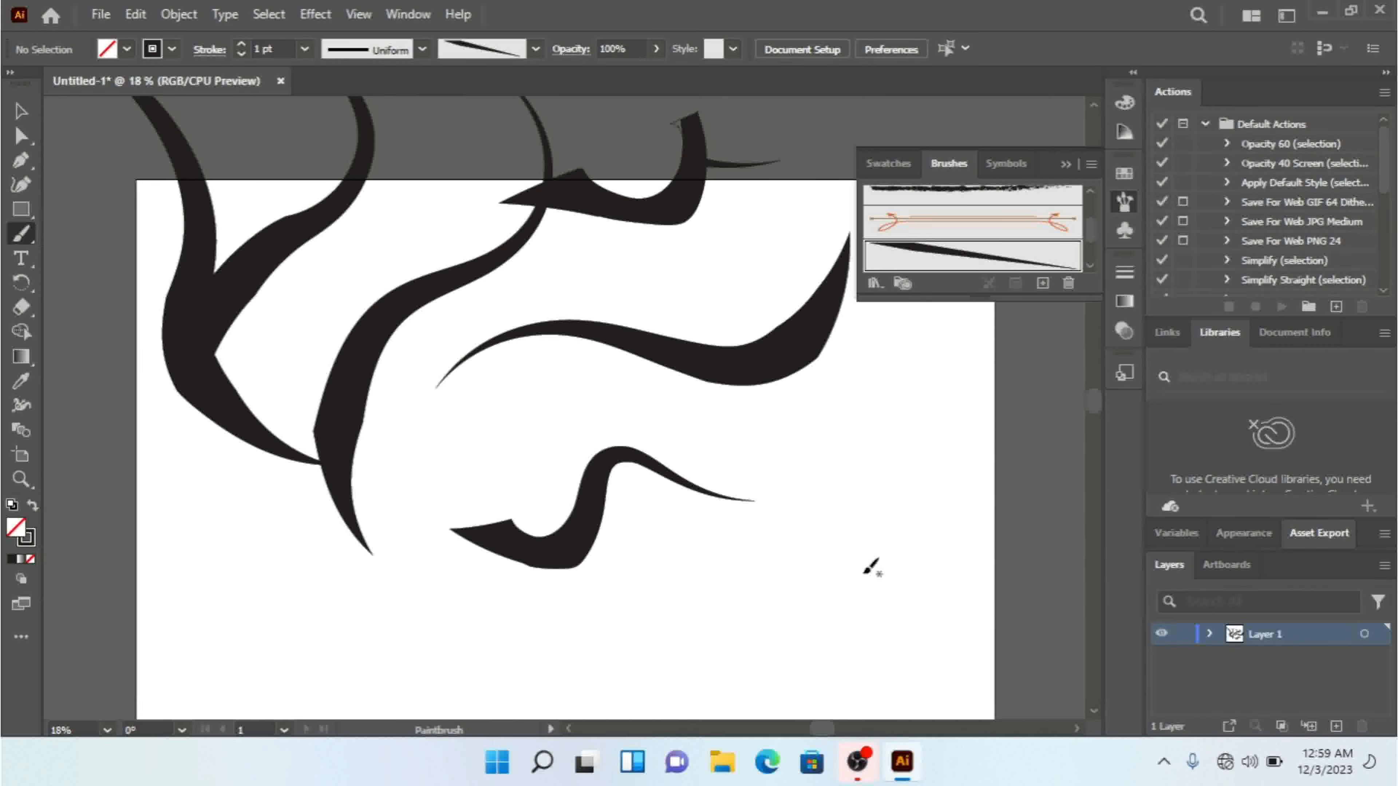
Step: Paint four more curving art brush strokes across the artboard's lower left and right side
{"action": "mouse_move", "coordinate": [550, 558]}
{"action": "left_mouse_down"}
{"action": "mouse_move", "coordinate": [454, 545]}
{"action": "mouse_move", "coordinate": [152, 610]}
{"action": "left_mouse_up"}
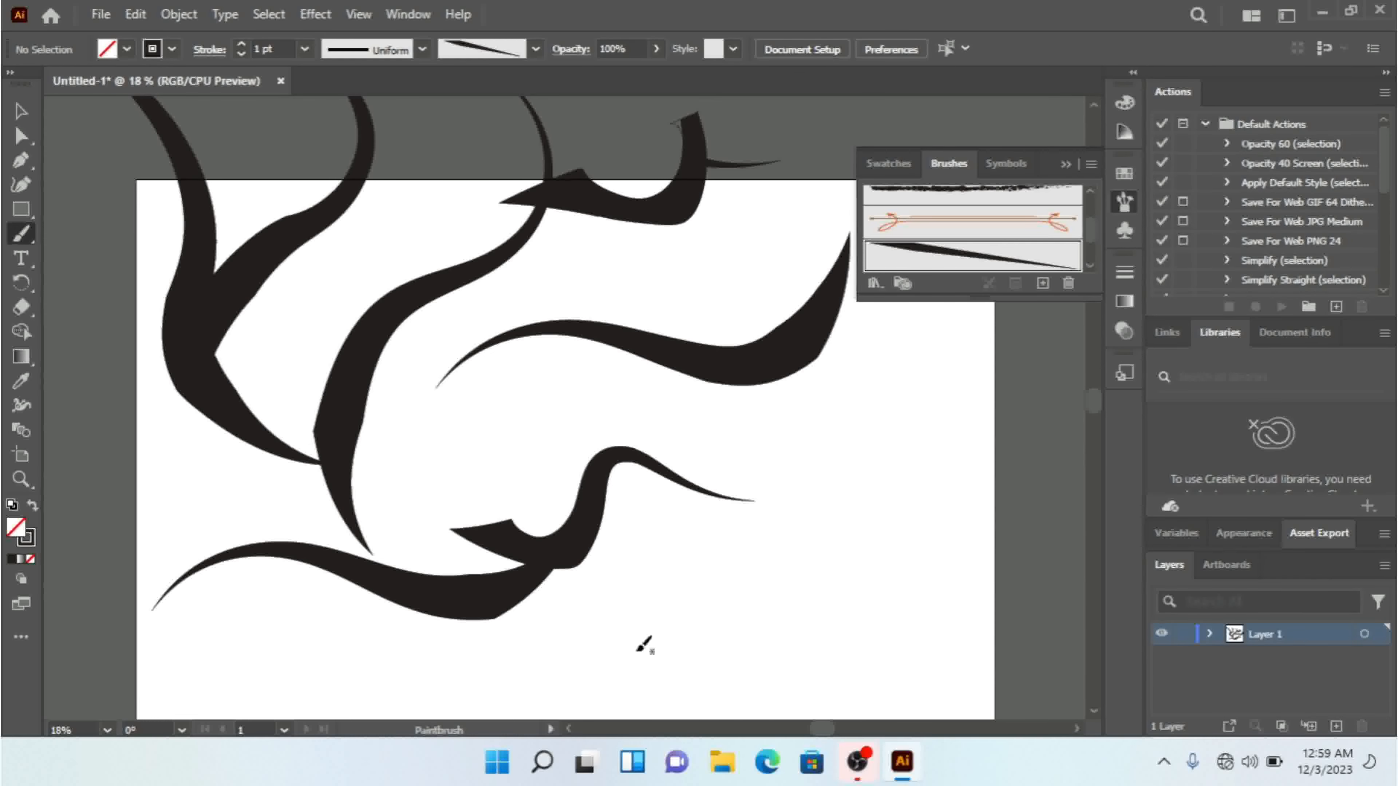
{"action": "mouse_move", "coordinate": [564, 589]}
{"action": "left_mouse_down"}
{"action": "mouse_move", "coordinate": [514, 615]}
{"action": "mouse_move", "coordinate": [290, 602]}
{"action": "mouse_move", "coordinate": [118, 639]}
{"action": "left_mouse_up"}
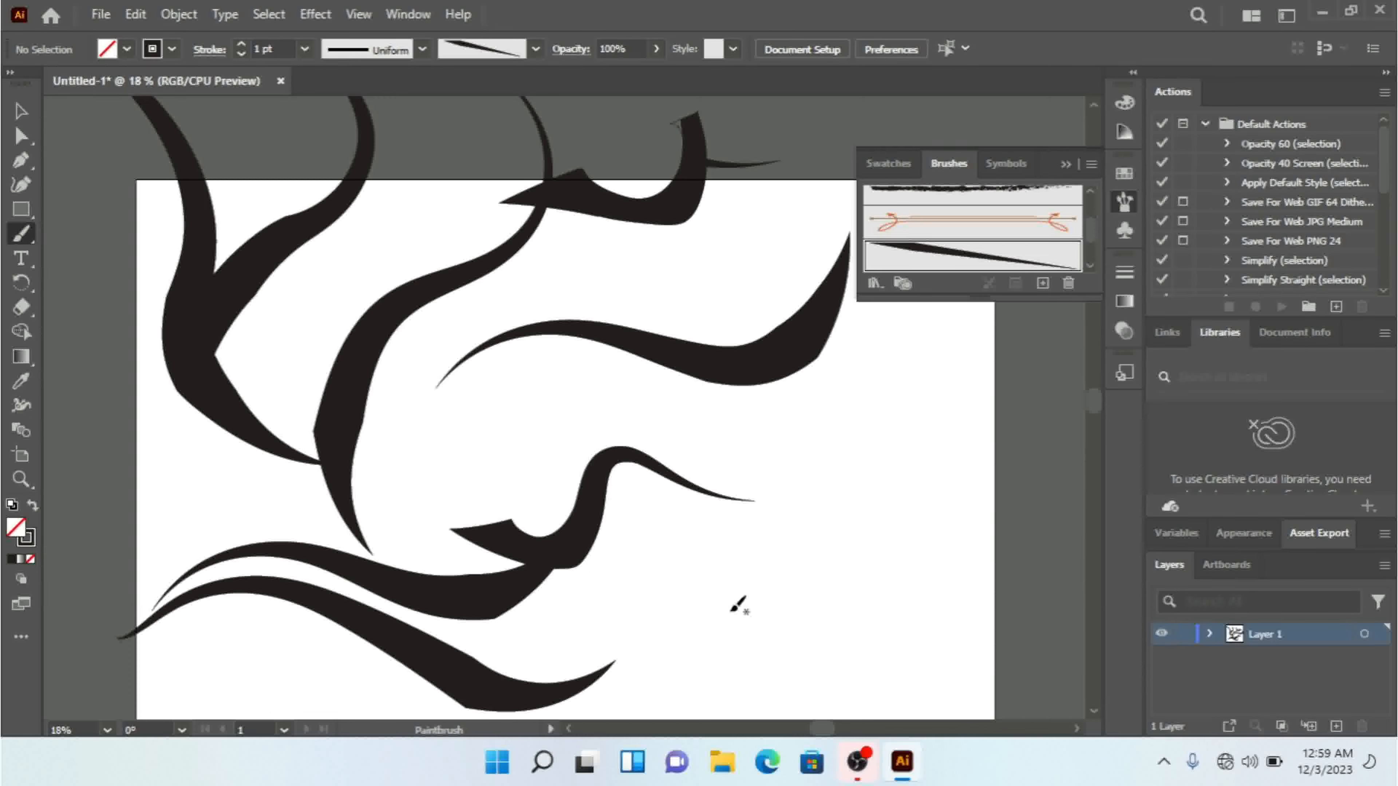
{"action": "mouse_move", "coordinate": [583, 649]}
{"action": "left_mouse_down"}
{"action": "mouse_move", "coordinate": [761, 478]}
{"action": "mouse_move", "coordinate": [751, 380]}
{"action": "left_mouse_up"}
{"action": "mouse_move", "coordinate": [961, 411]}
{"action": "left_mouse_down"}
{"action": "mouse_move", "coordinate": [804, 592]}
{"action": "mouse_move", "coordinate": [526, 542]}
{"action": "left_mouse_up"}
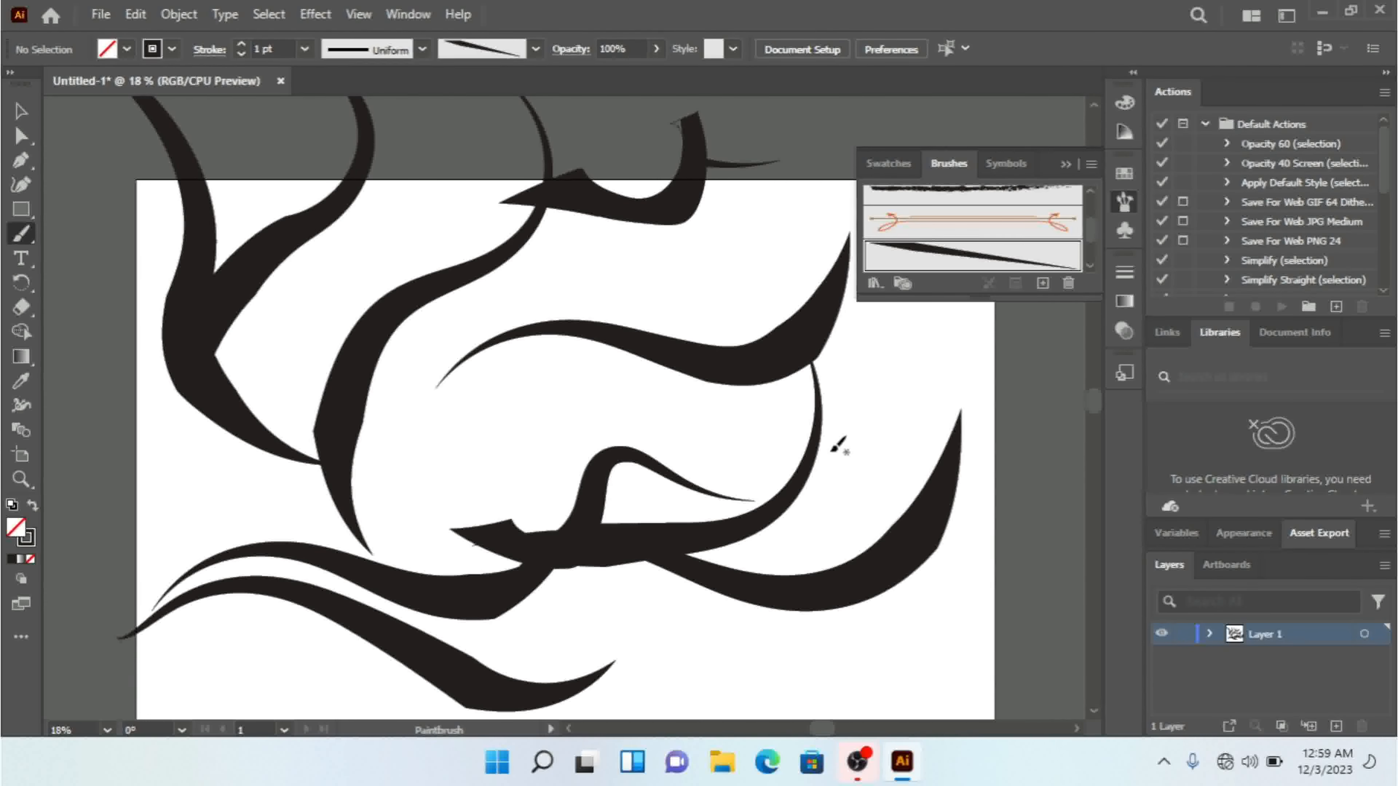
Step: Delete all the painted strokes from the document and switch to the Selection Tool
{"action": "key", "text": "ctrl+a"}
{"action": "key", "text": "Delete"}
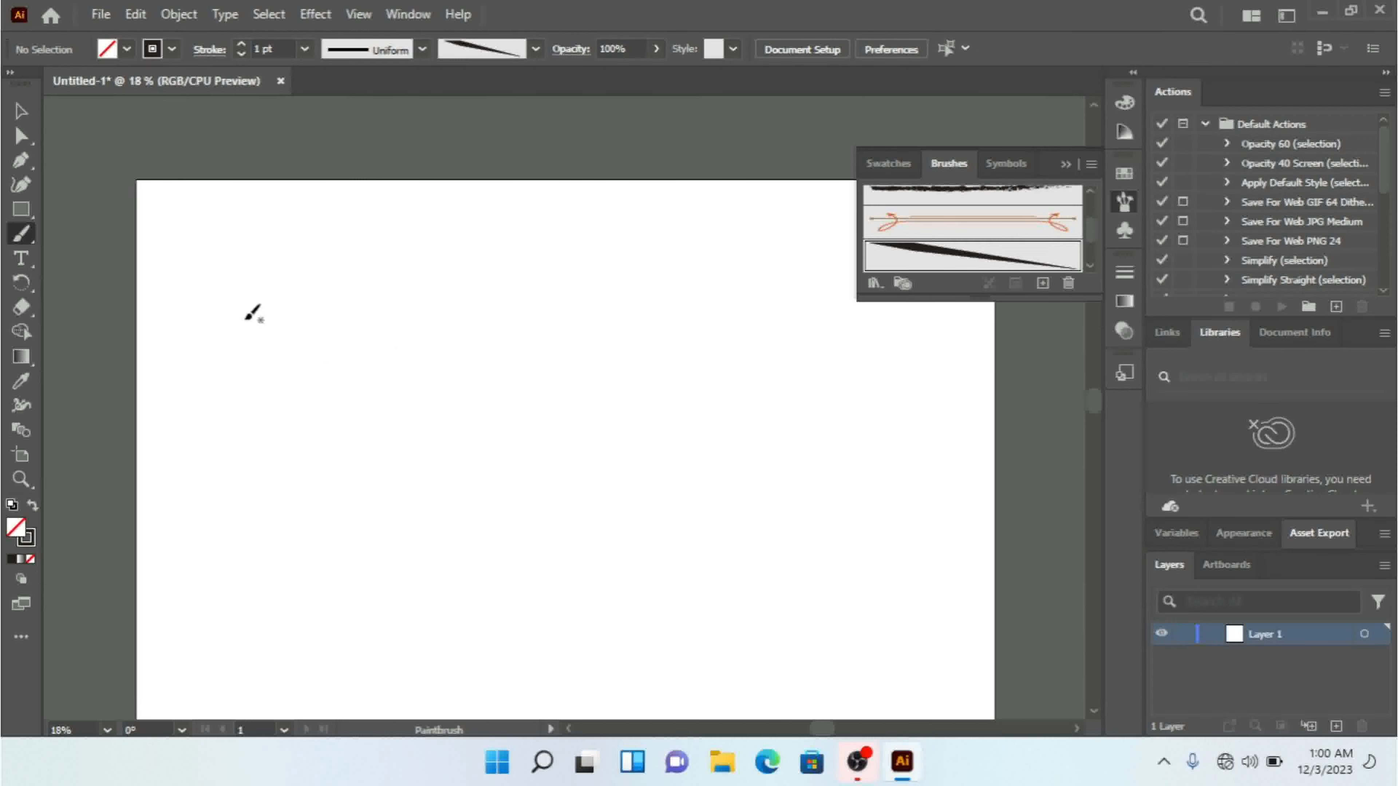
{"action": "left_click", "coordinate": [22, 116]}
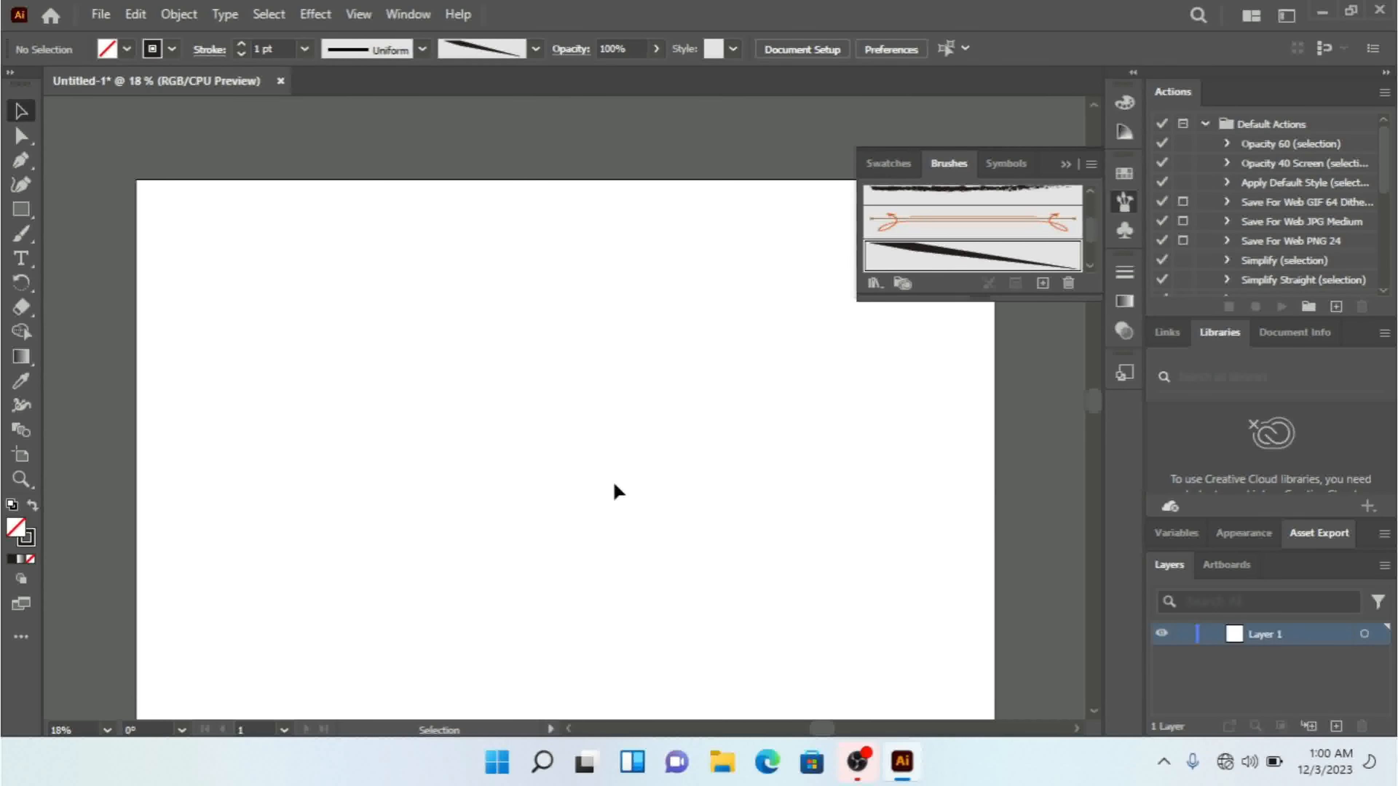